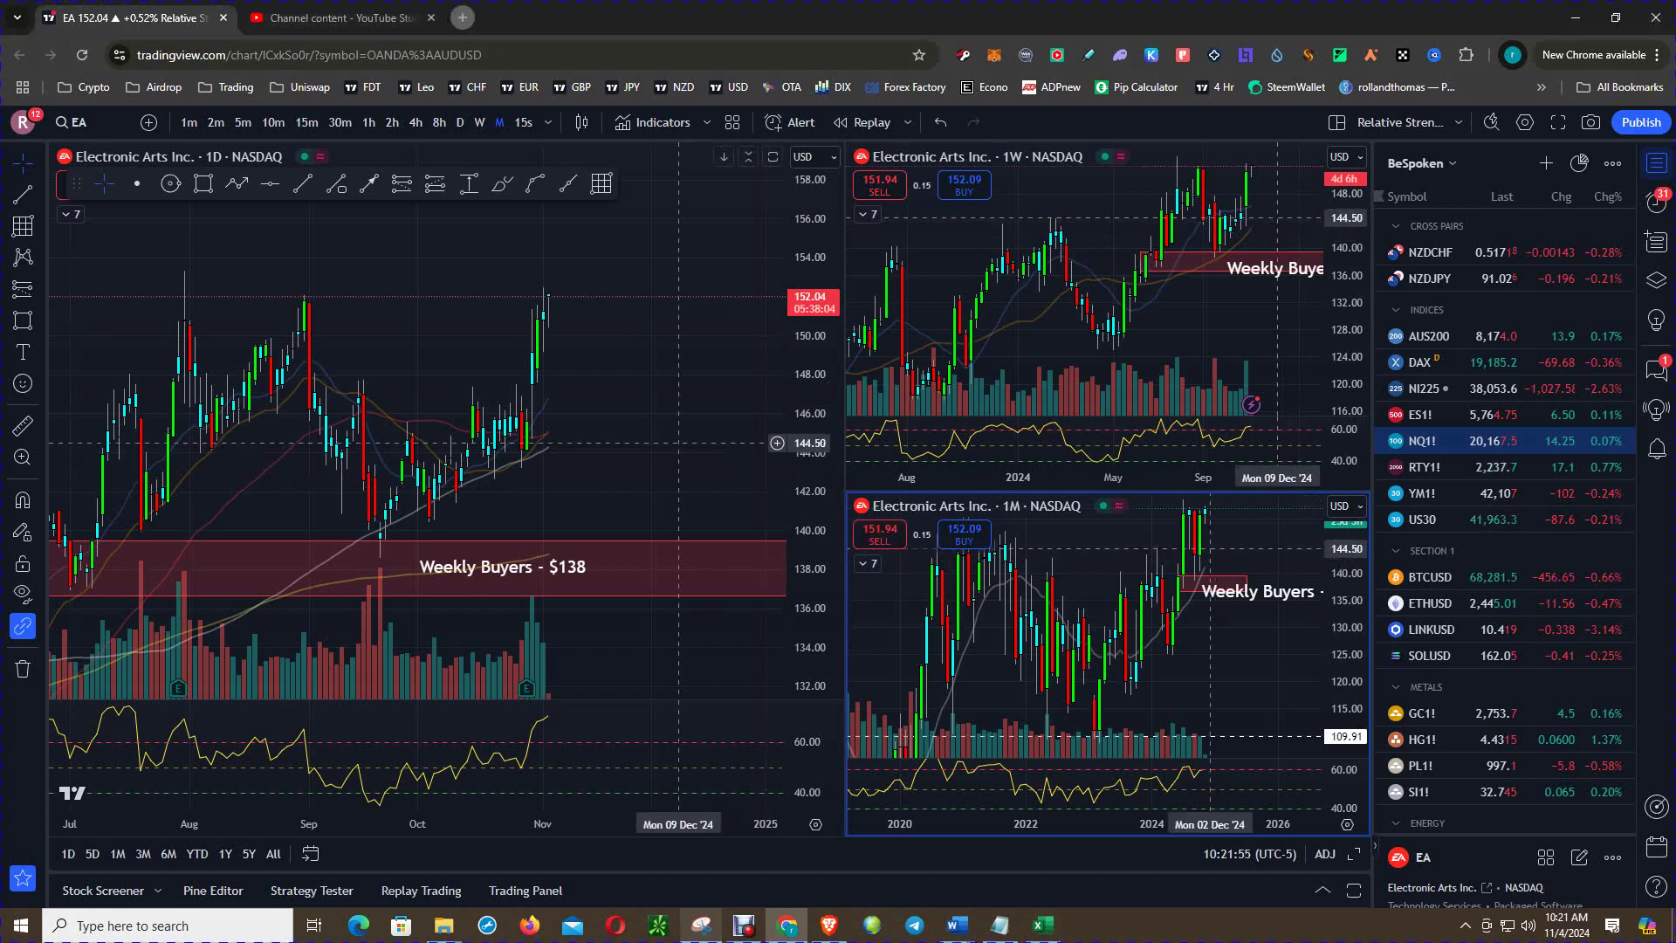
# - Review the Electronic Arts daily chart at full size against the Weekly Buyers zone and return to the multi-chart layout
pyautogui.click(576, 375)
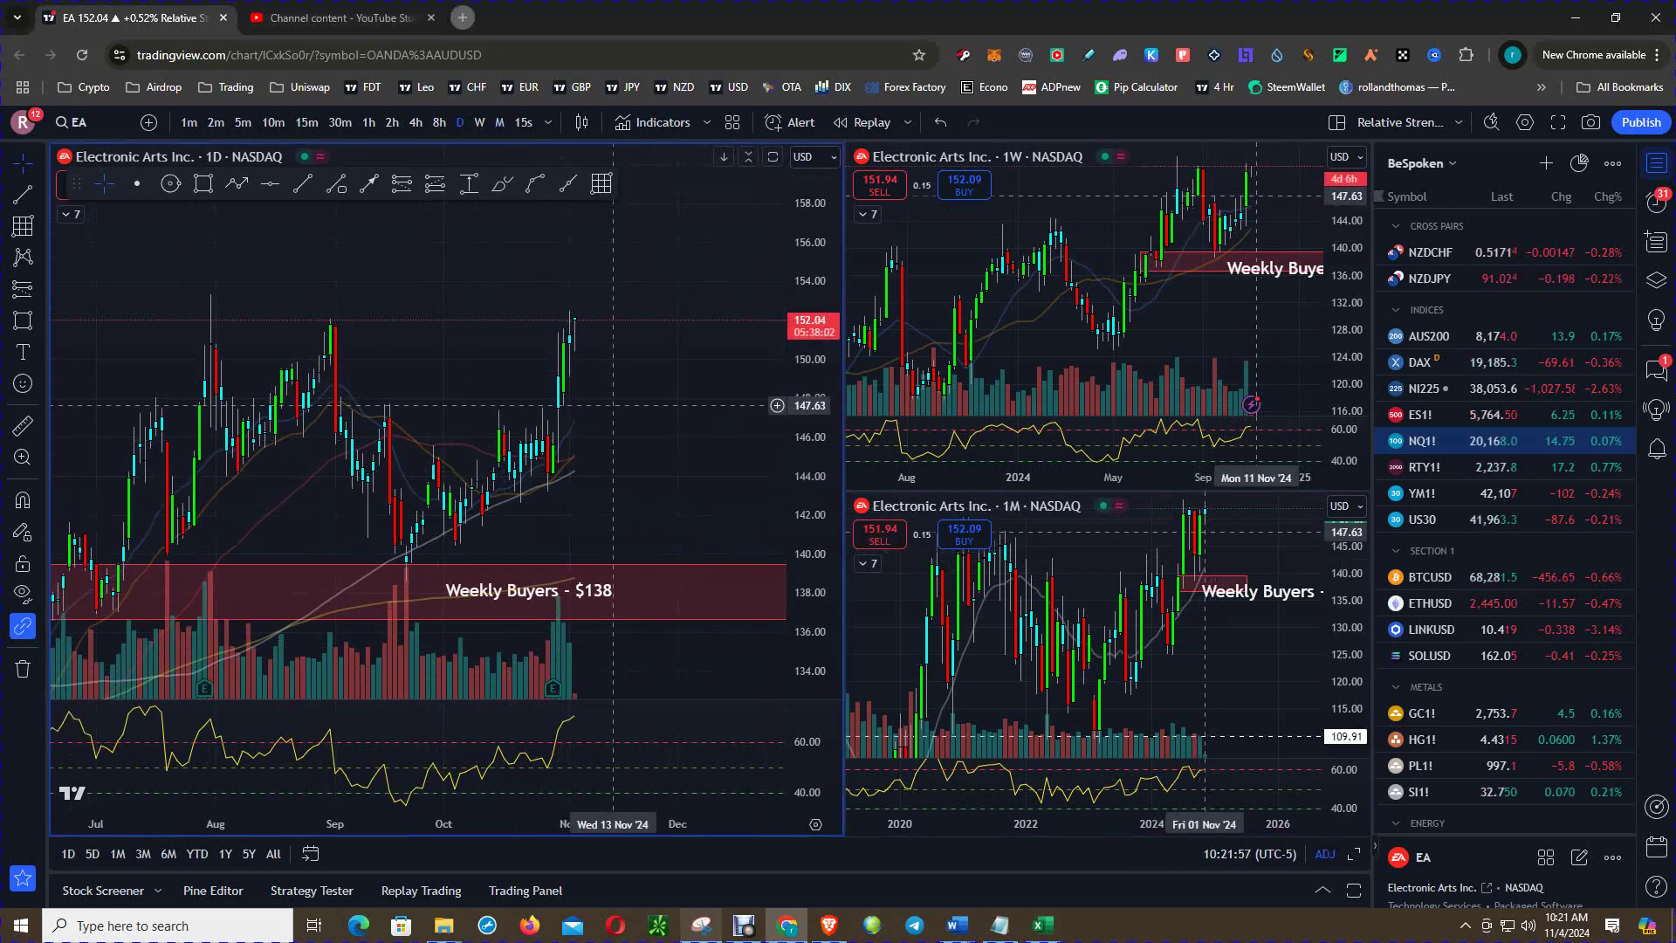
pyautogui.moveTo(558, 406); pyautogui.dragTo(589, 393)
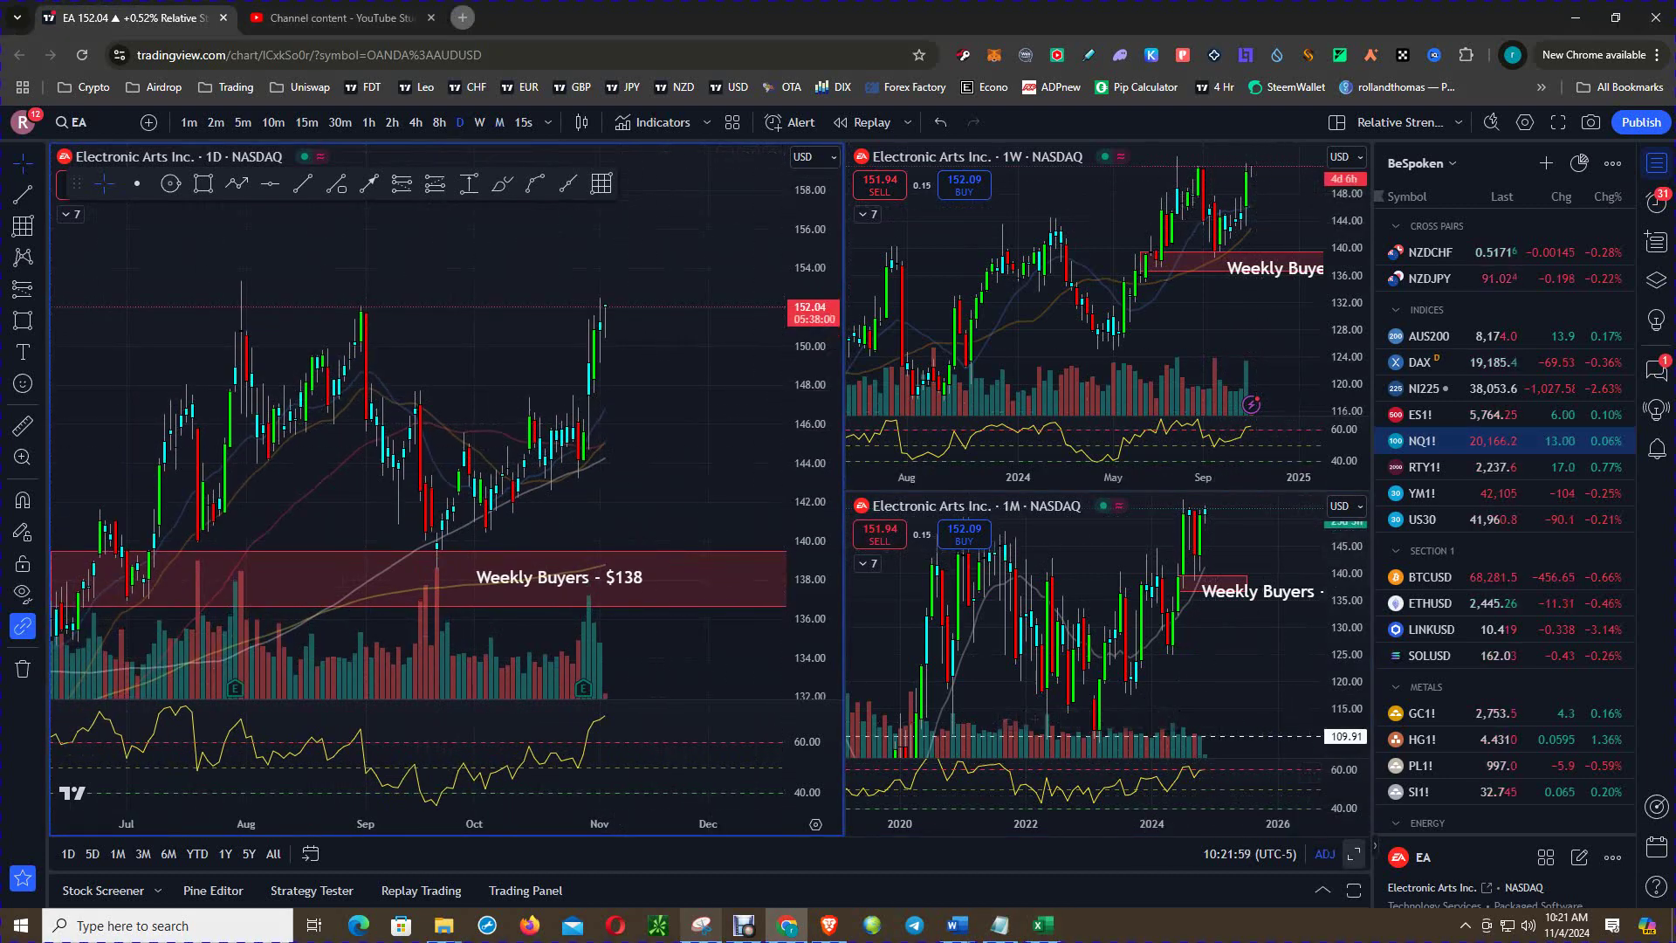
pyautogui.click(1354, 854)
pyautogui.moveTo(1218, 471); pyautogui.dragTo(1178, 470)
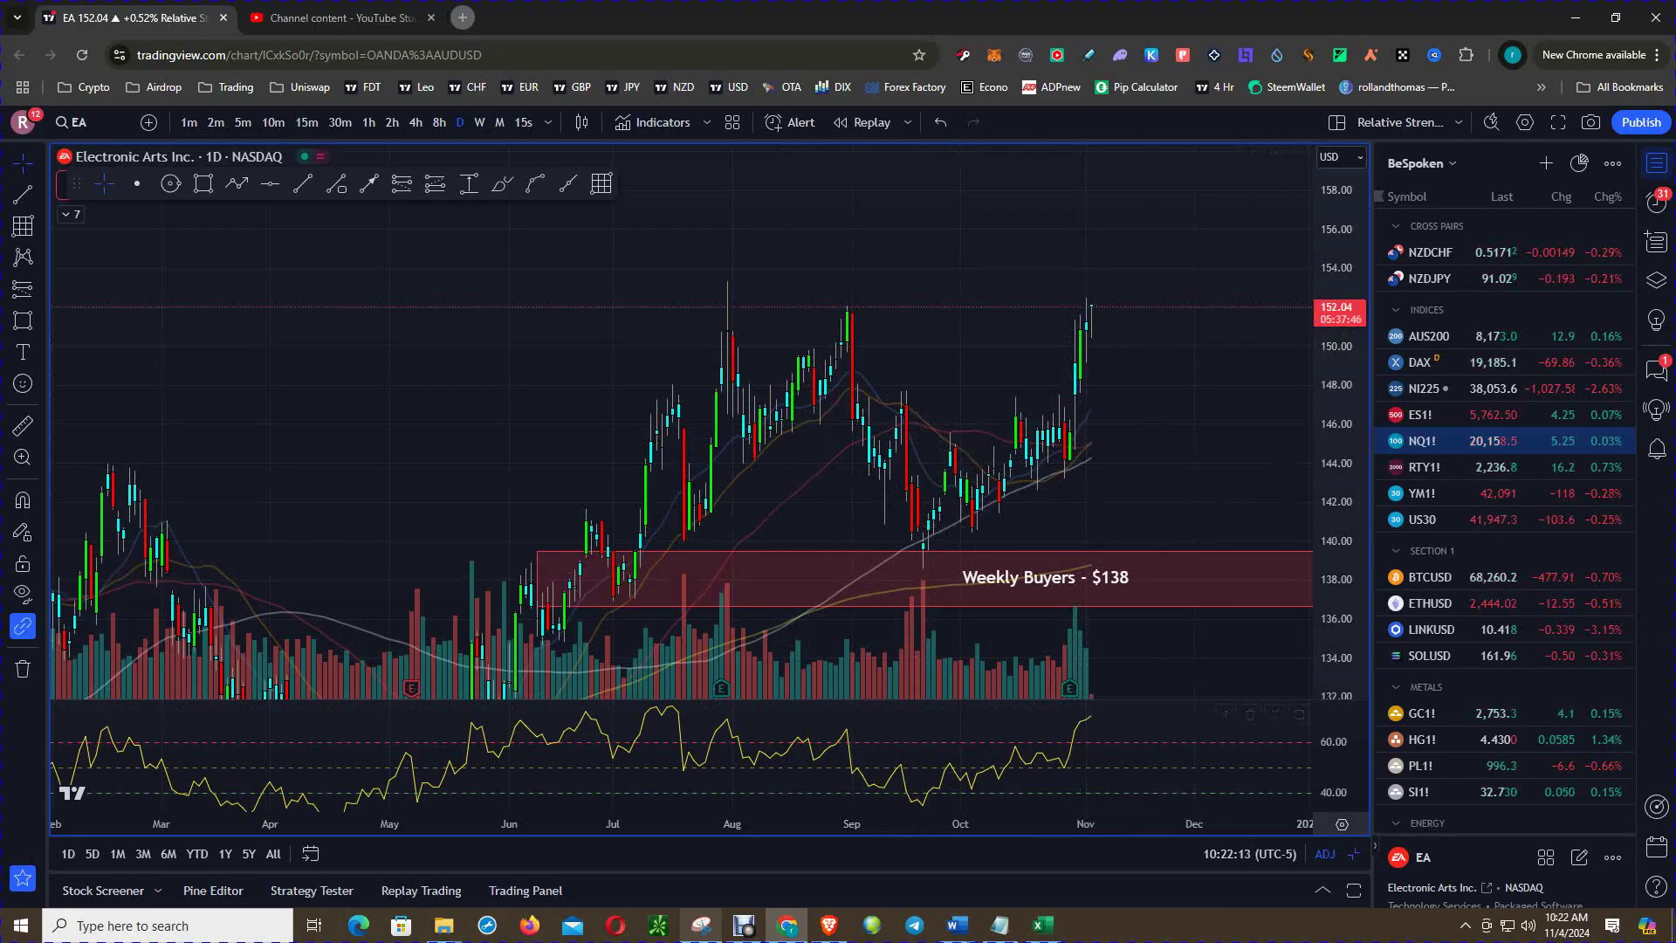
pyautogui.click(1354, 854)
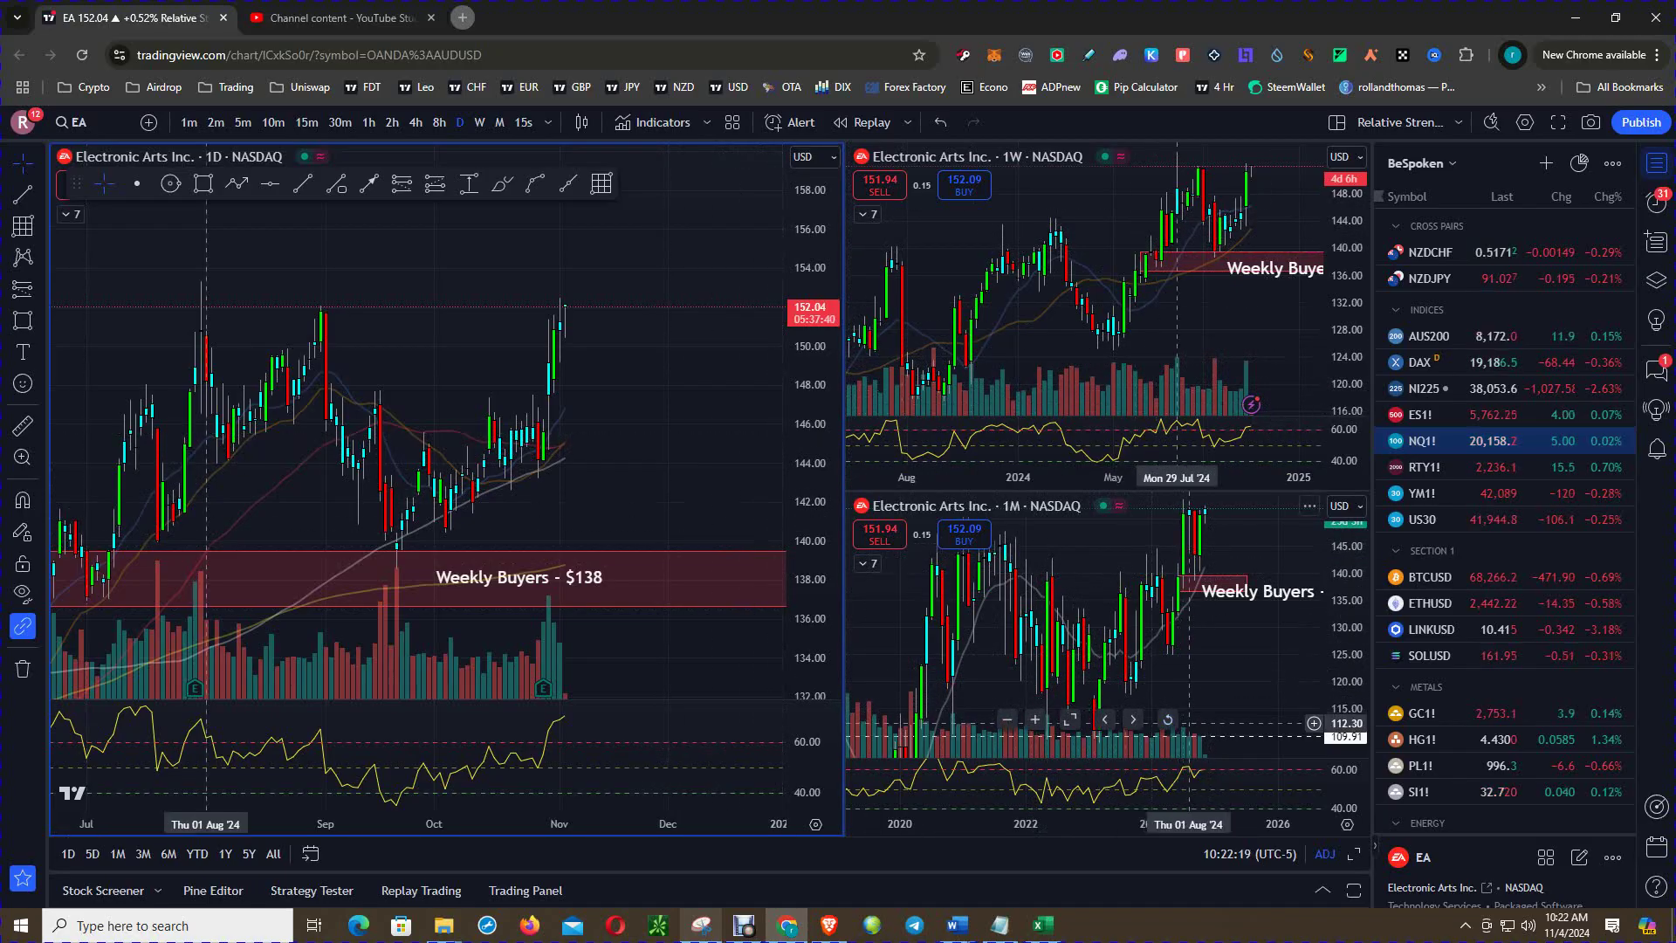
# - Maximize the monthly chart, compress its price scale, and extend the Weekly Buyers - $138 zone forward into 2027 beyond its label
pyautogui.click(1253, 681)
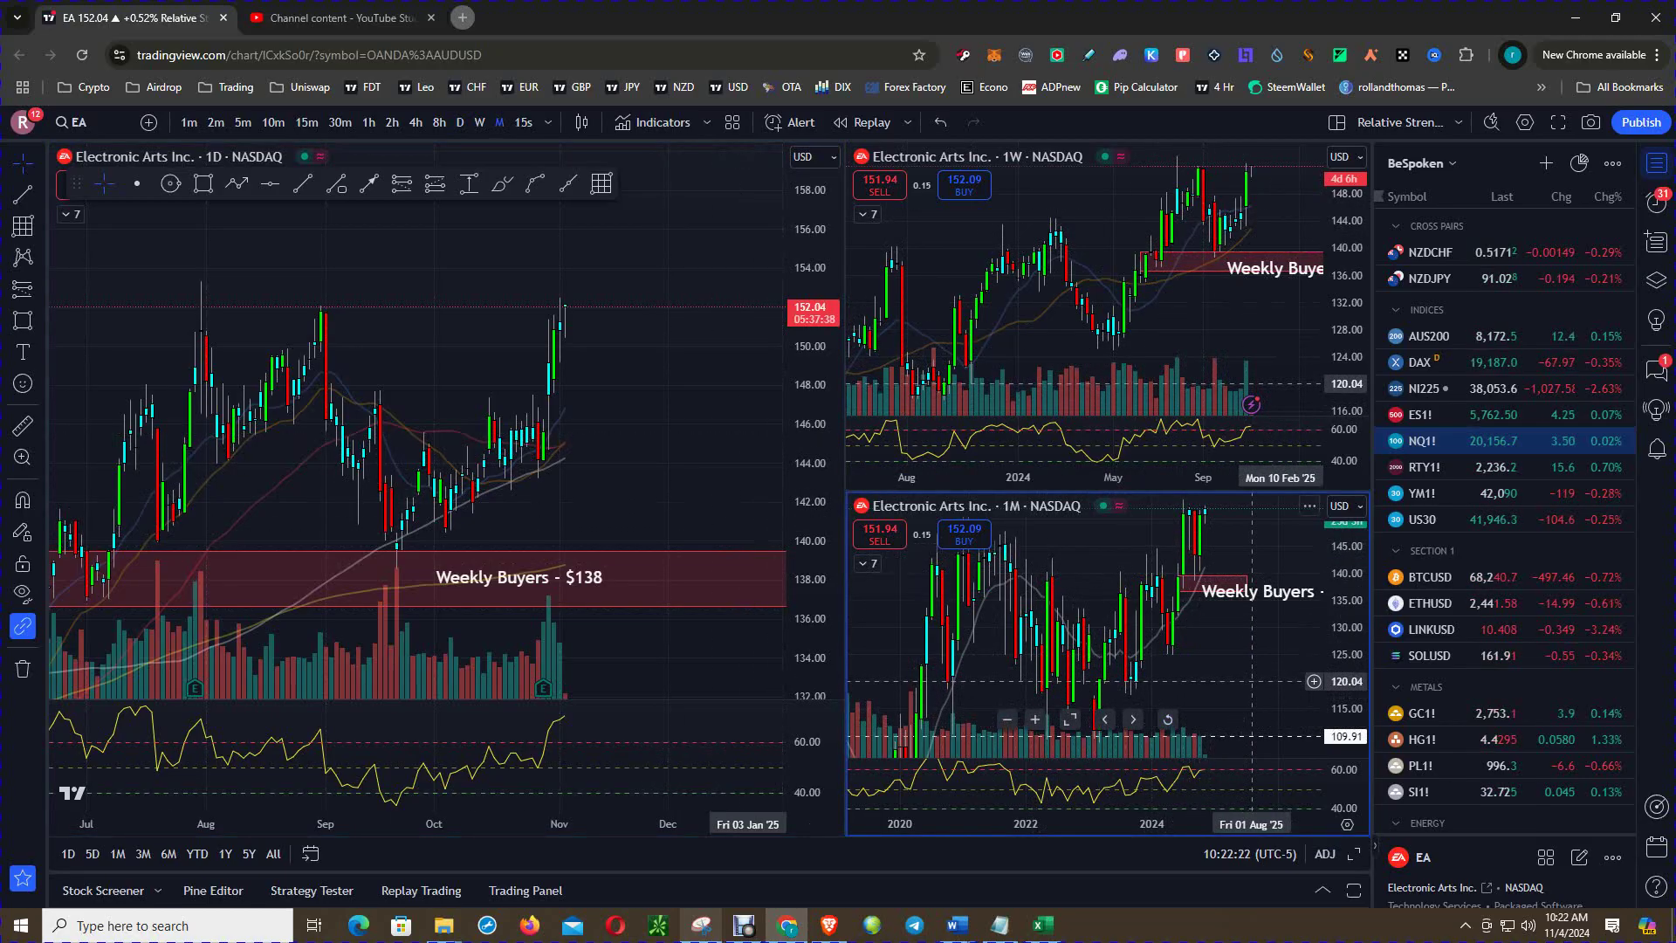
pyautogui.hotkey('alt', 'Return')
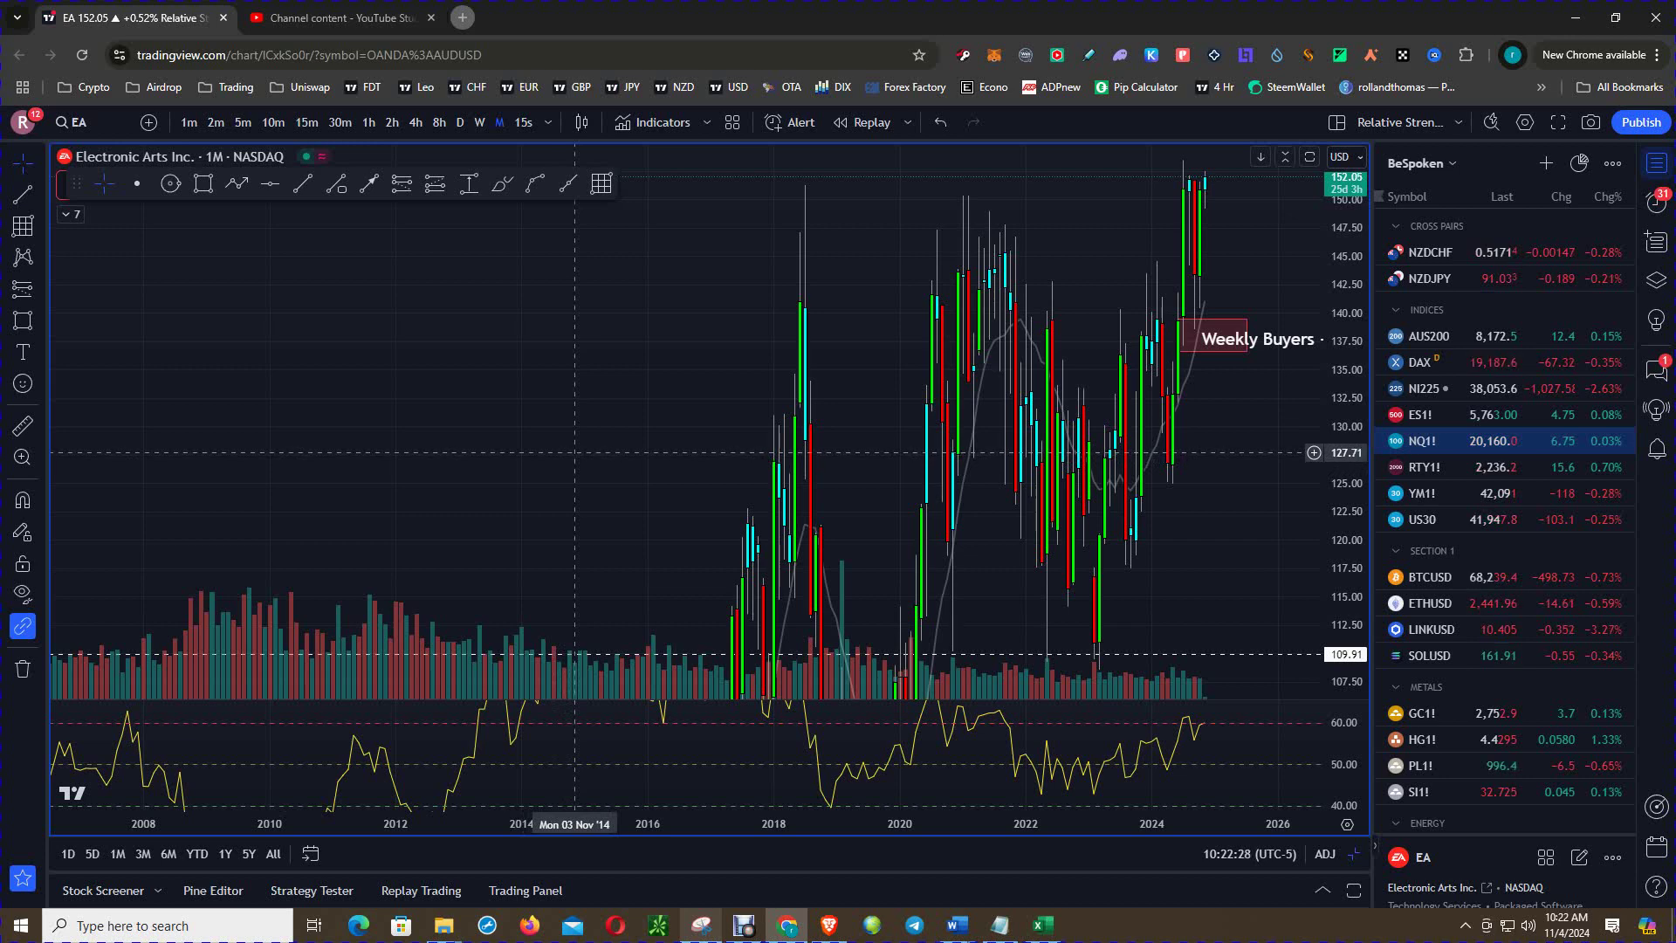
pyautogui.moveTo(574, 452); pyautogui.dragTo(548, 454)
pyautogui.moveTo(1184, 512); pyautogui.dragTo(1161, 473)
pyautogui.moveTo(1345, 375); pyautogui.dragTo(1344, 565)
pyautogui.moveTo(1109, 453); pyautogui.dragTo(1047, 460)
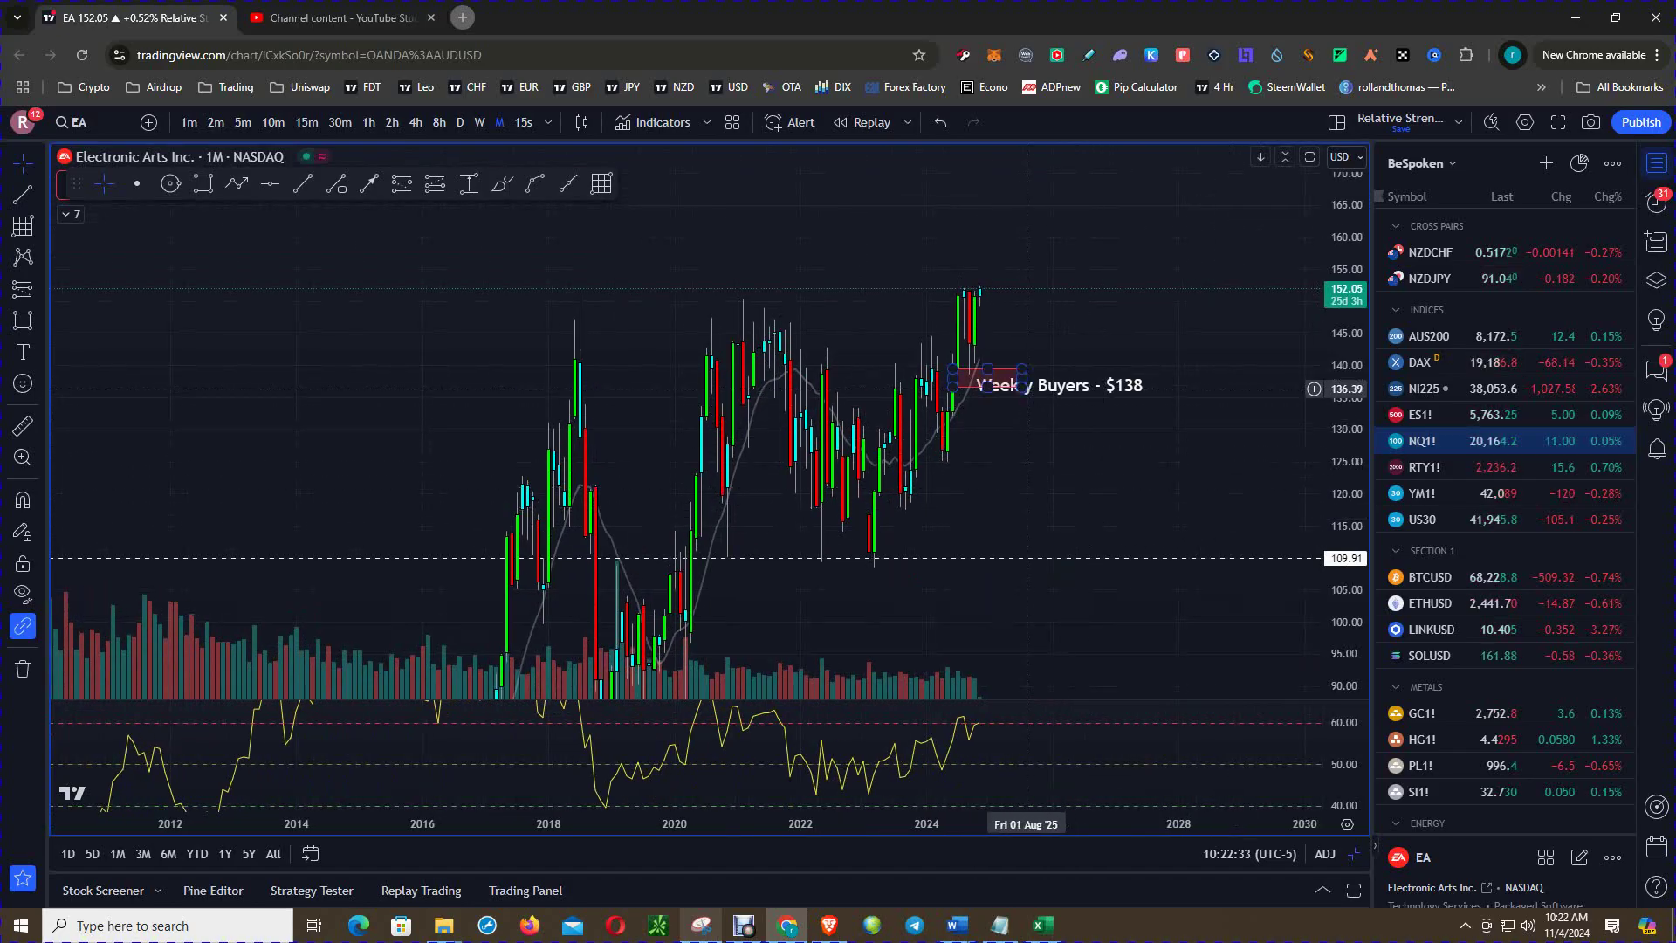
pyautogui.moveTo(1021, 379); pyautogui.dragTo(1131, 378)
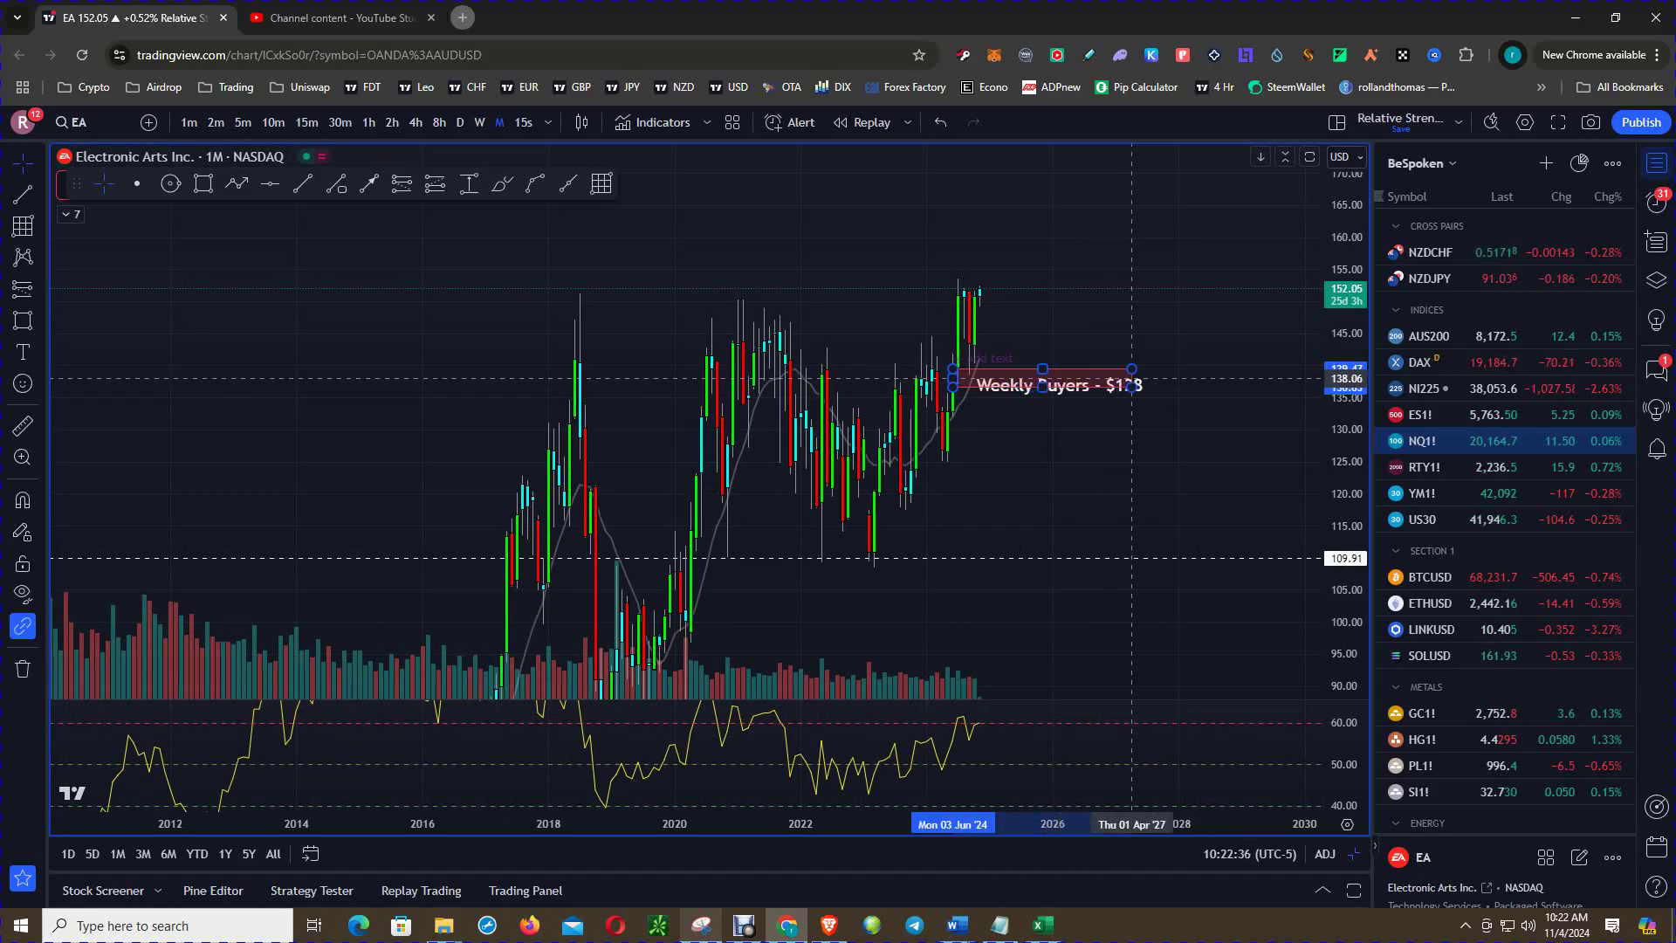
pyautogui.click(1055, 330)
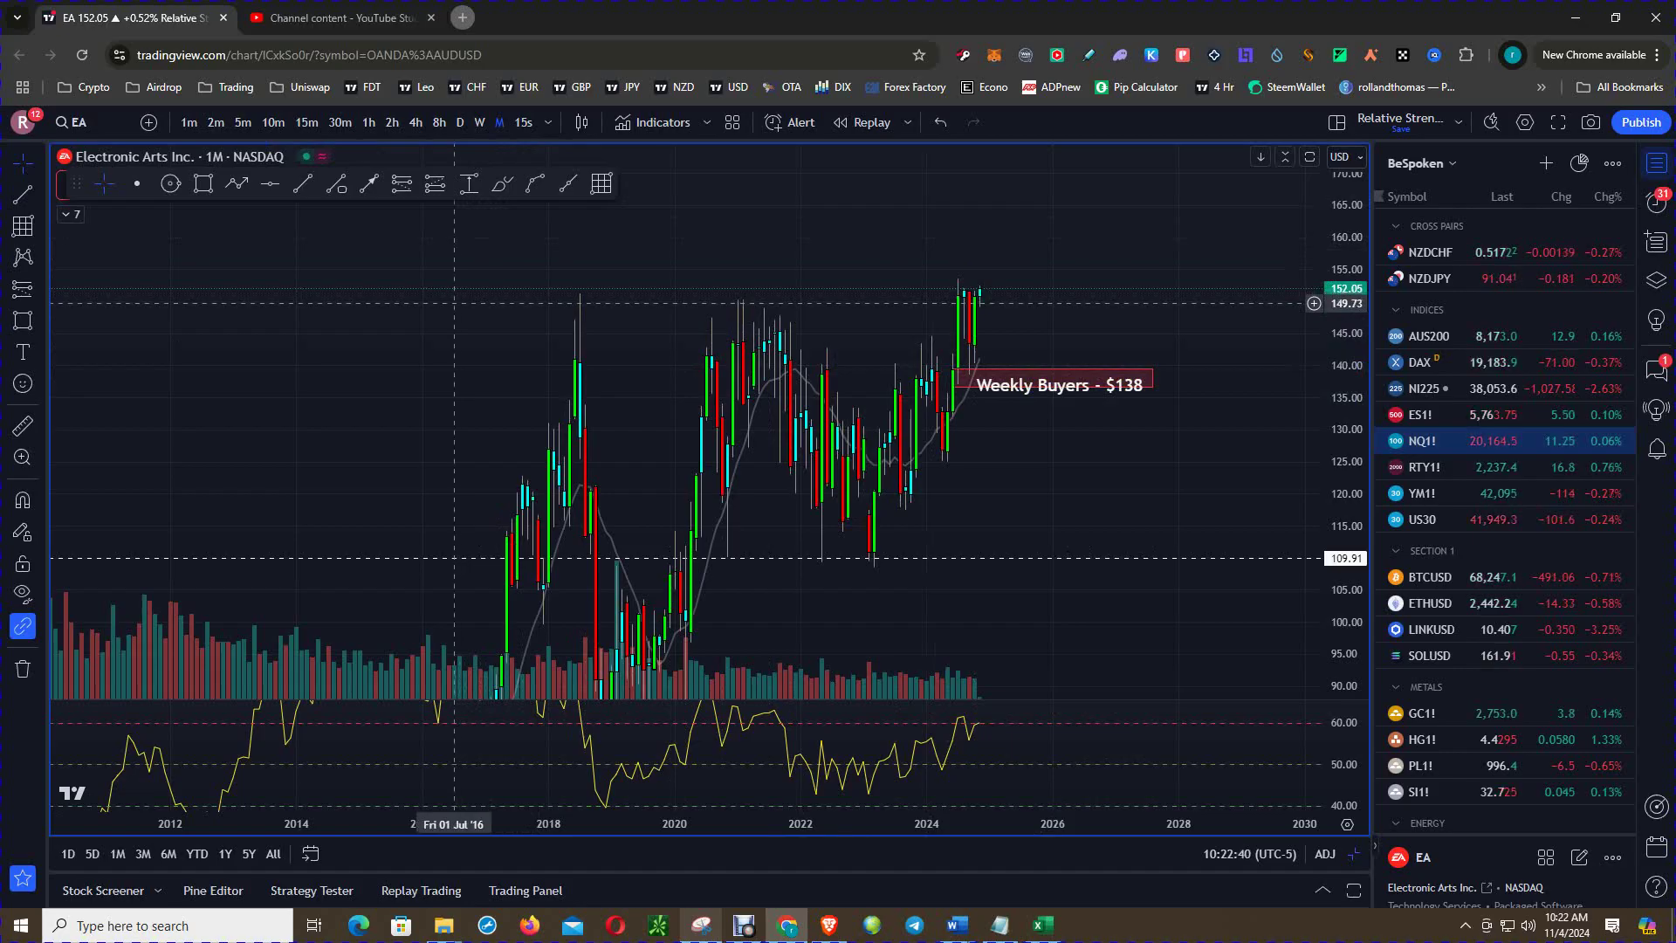
# - Draw a thicker zigzag path arrow on the monthly chart from the 2022 low near 109.56 through the swing highs and lows to about 152.19
pyautogui.moveTo(438, 337); pyautogui.dragTo(422, 326)
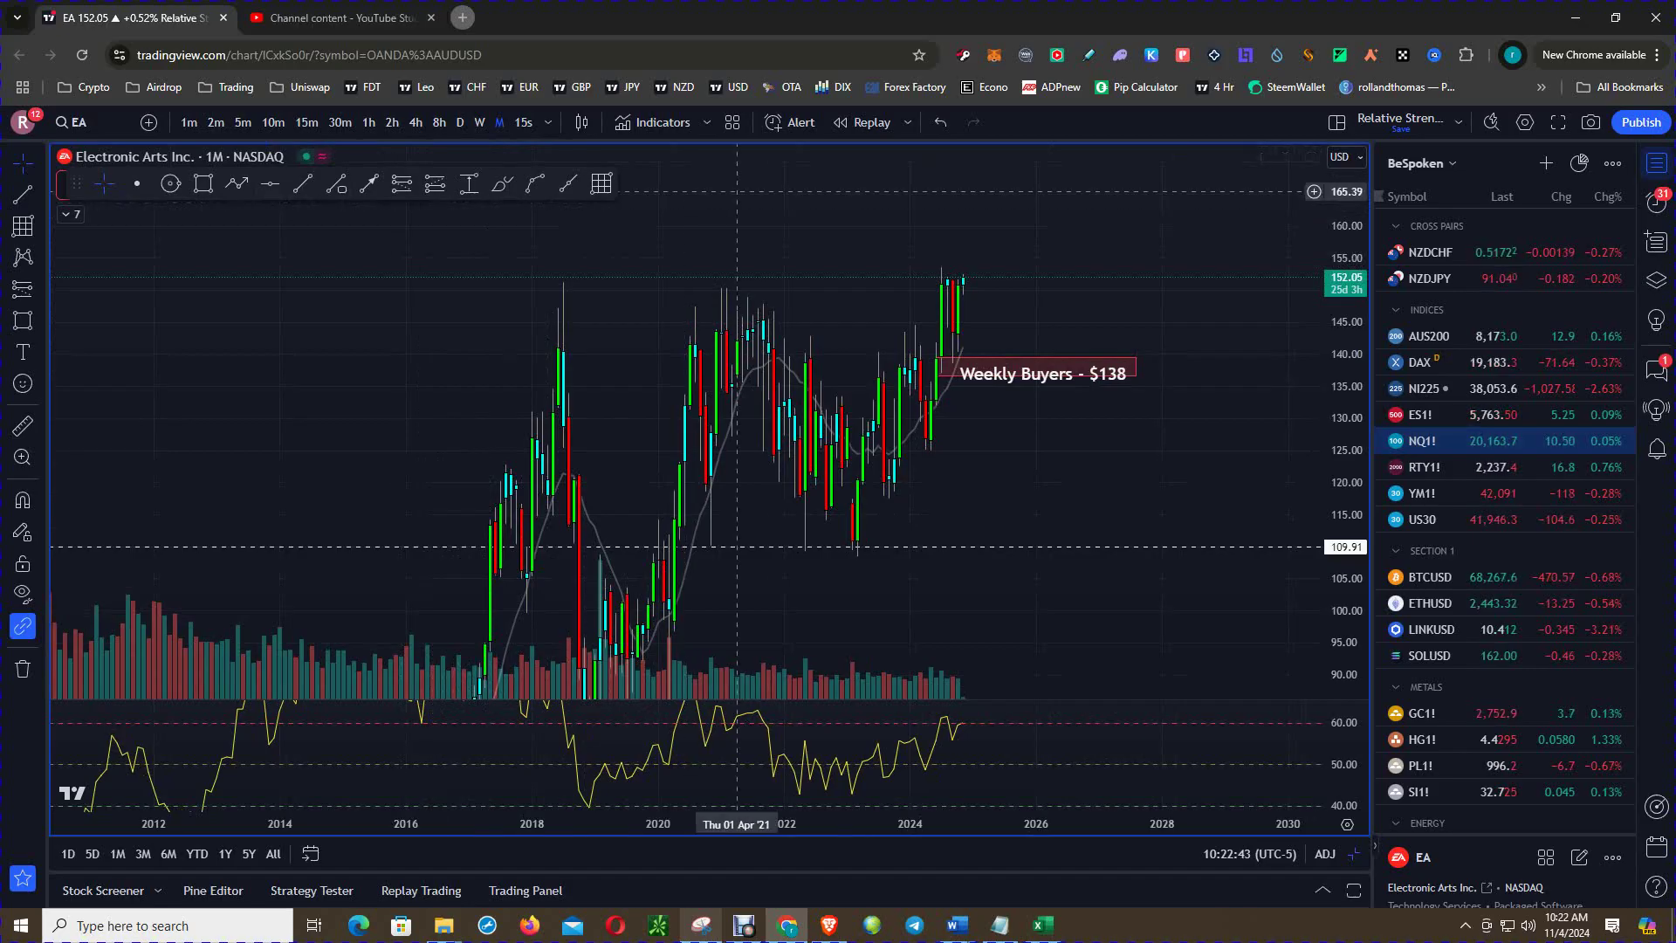
pyautogui.moveTo(1041, 468); pyautogui.dragTo(1080, 456)
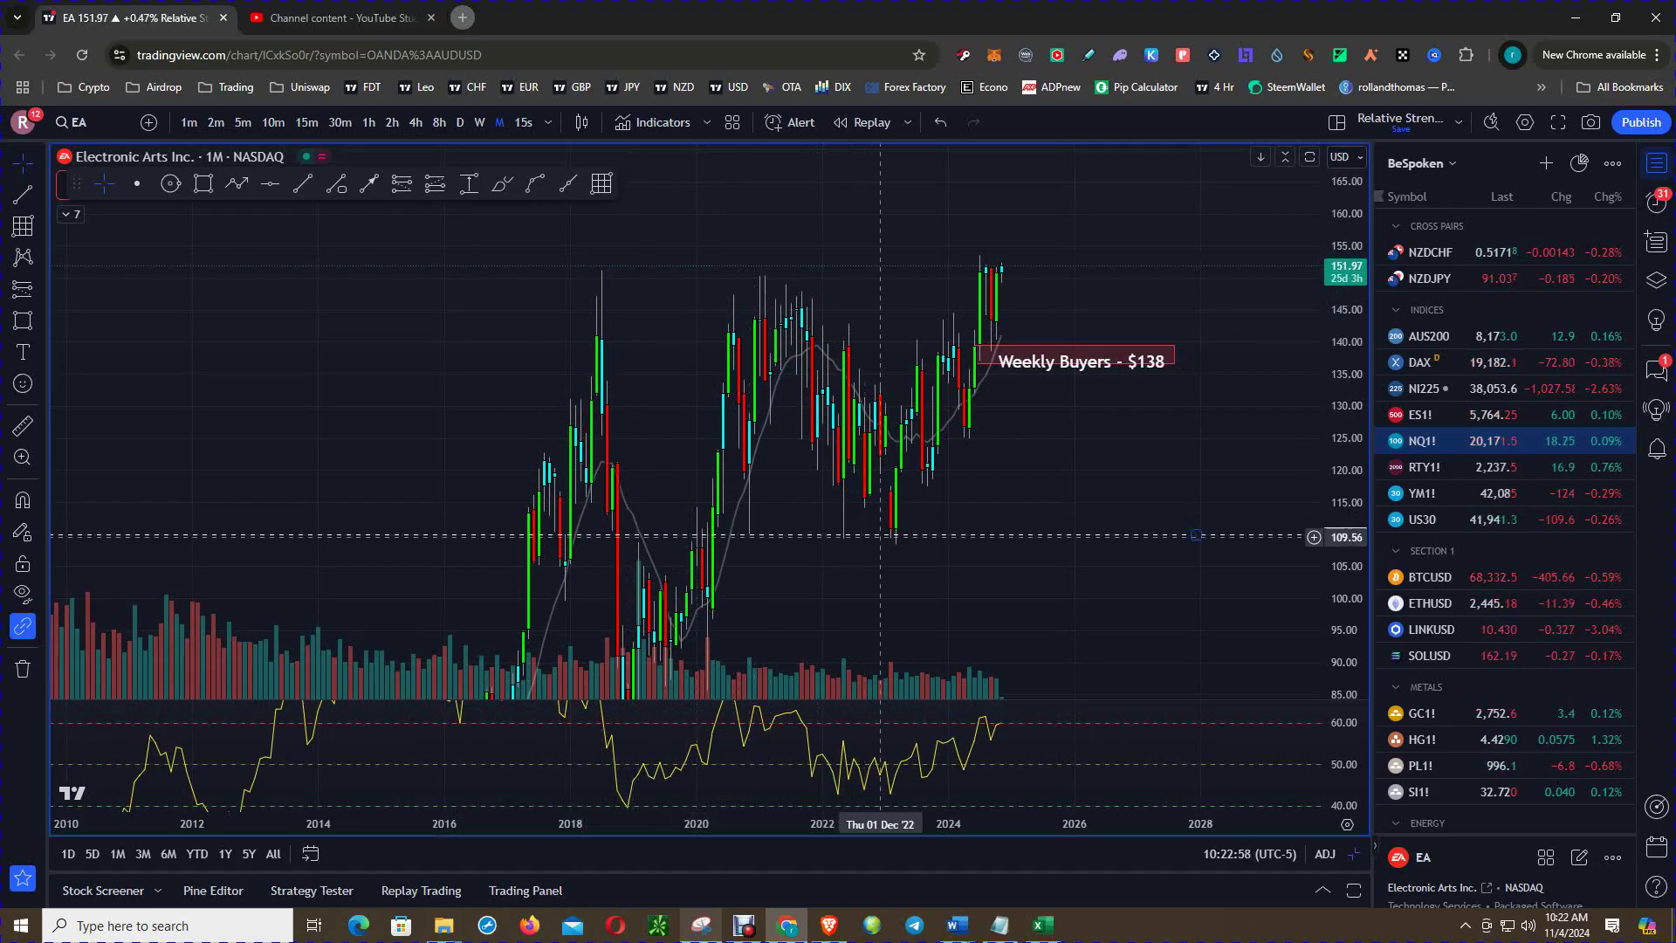
pyautogui.moveTo(1012, 454); pyautogui.dragTo(1000, 476)
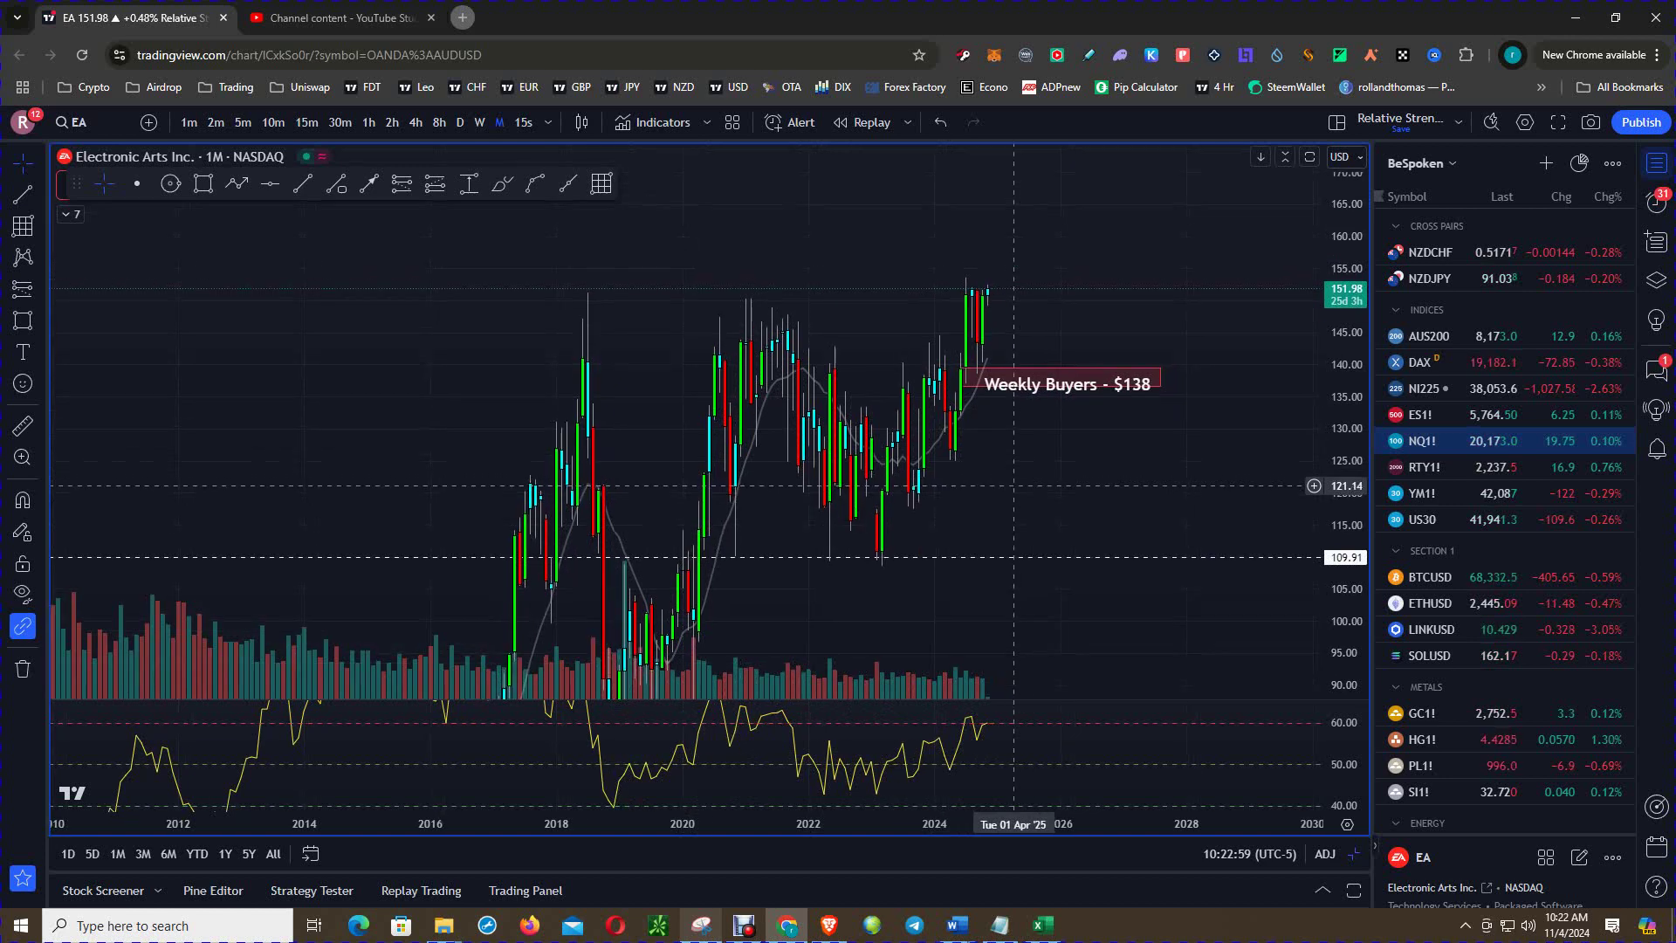
pyautogui.click(237, 182)
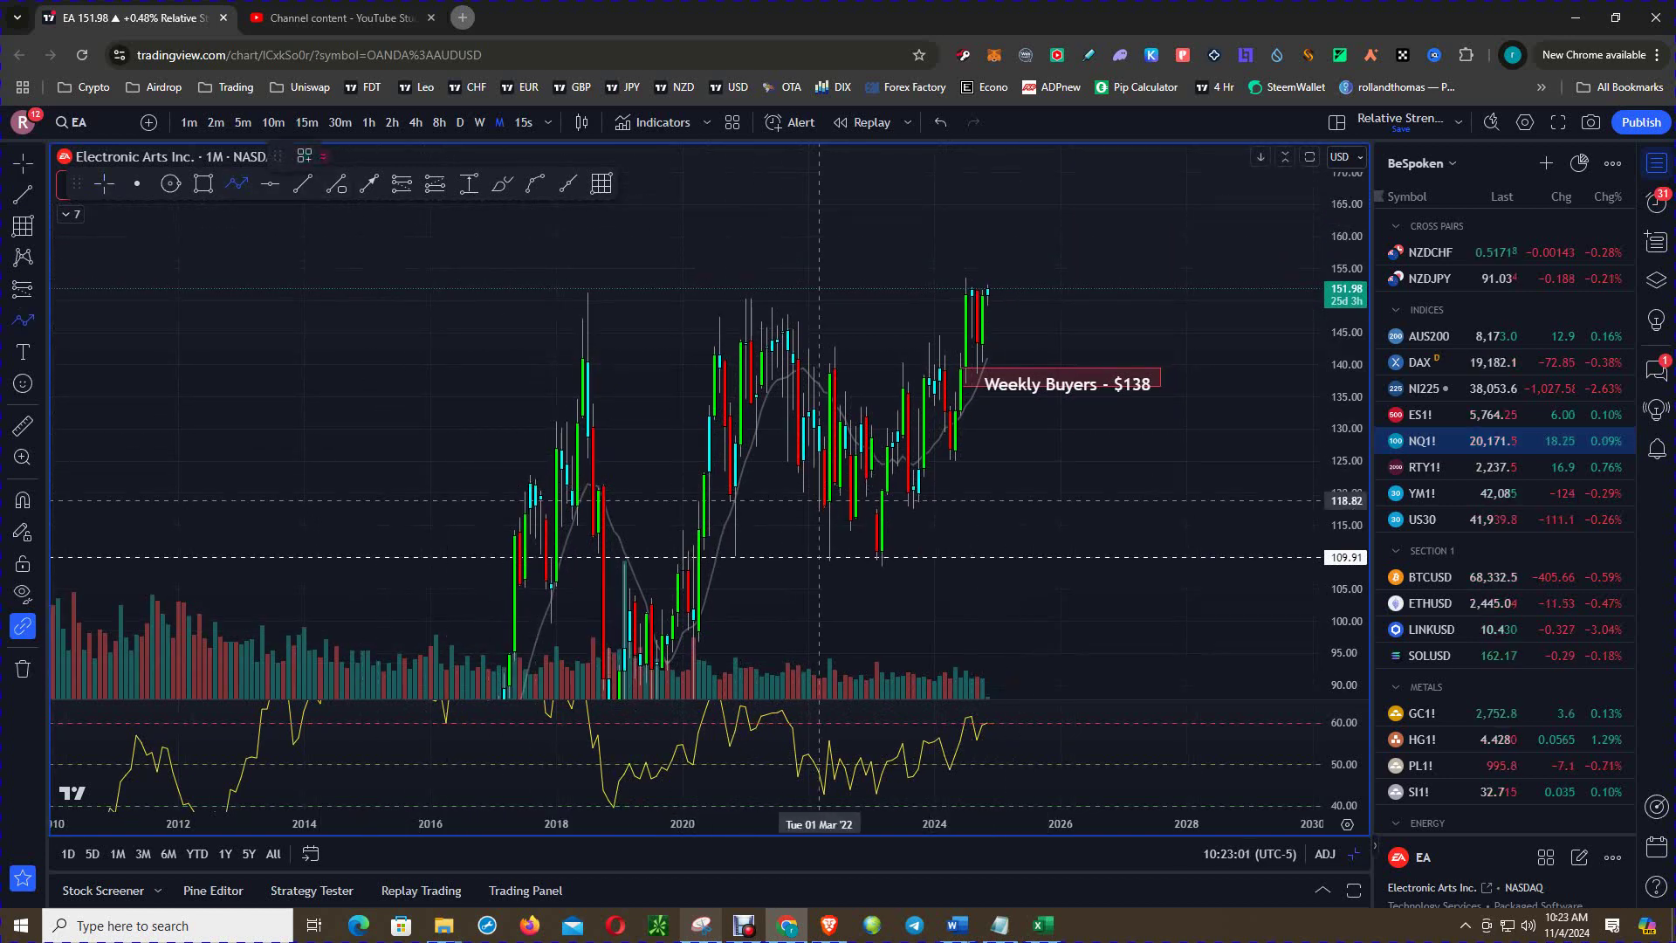
pyautogui.click(855, 559)
pyautogui.click(897, 365)
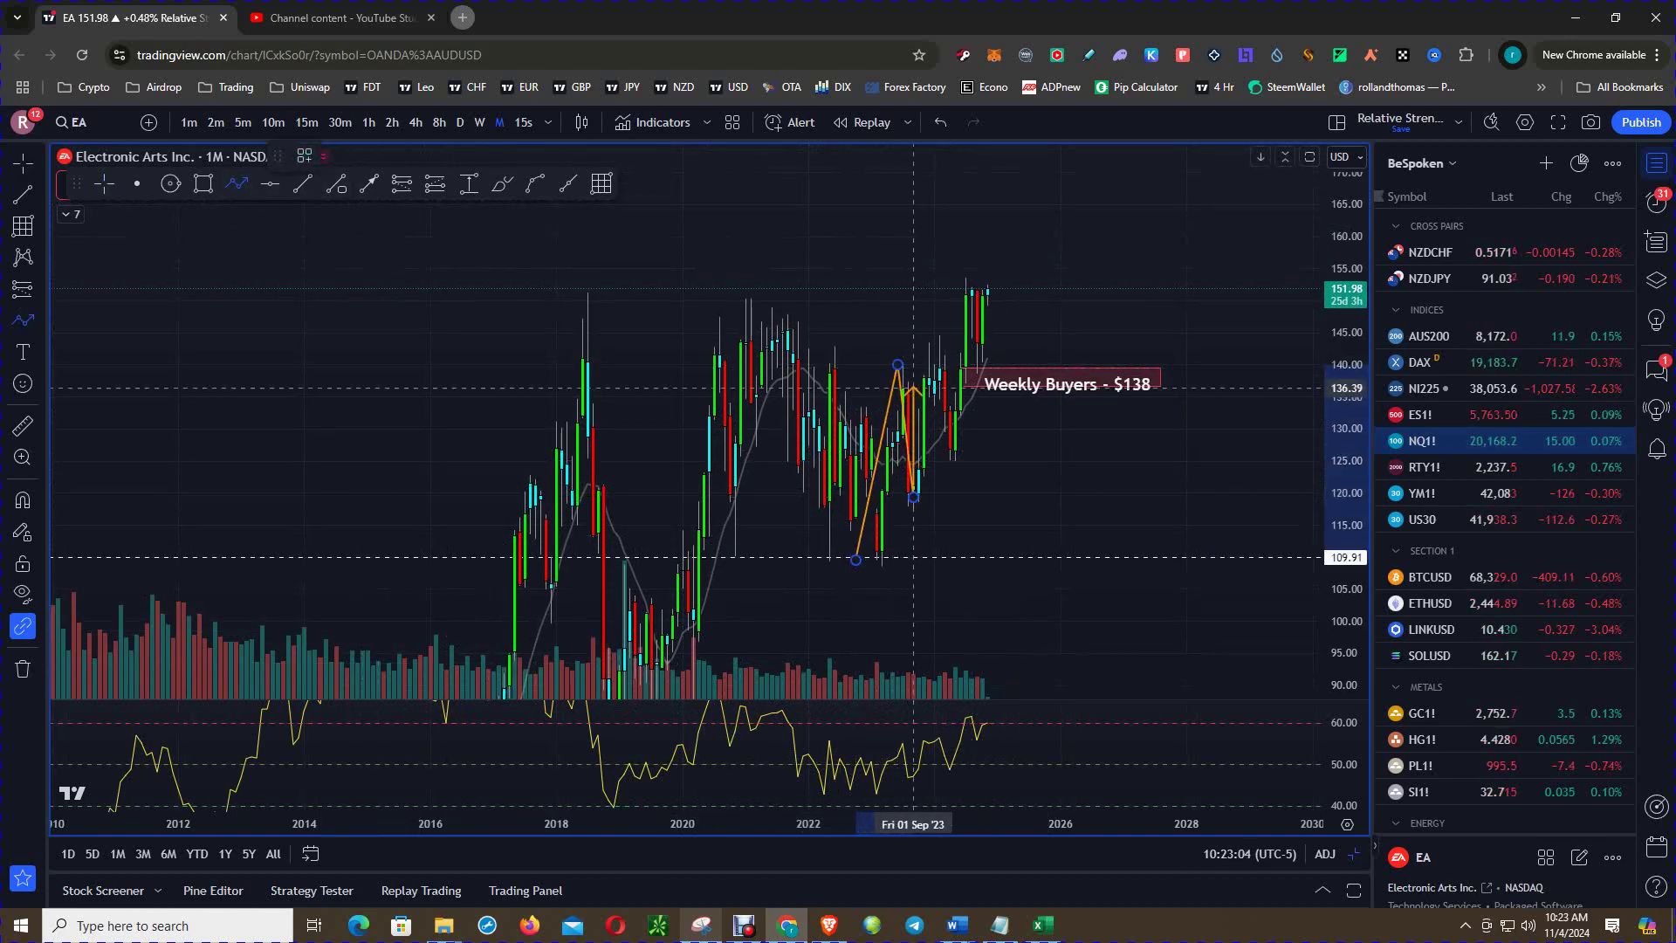
pyautogui.click(913, 497)
pyautogui.click(928, 343)
pyautogui.click(960, 467)
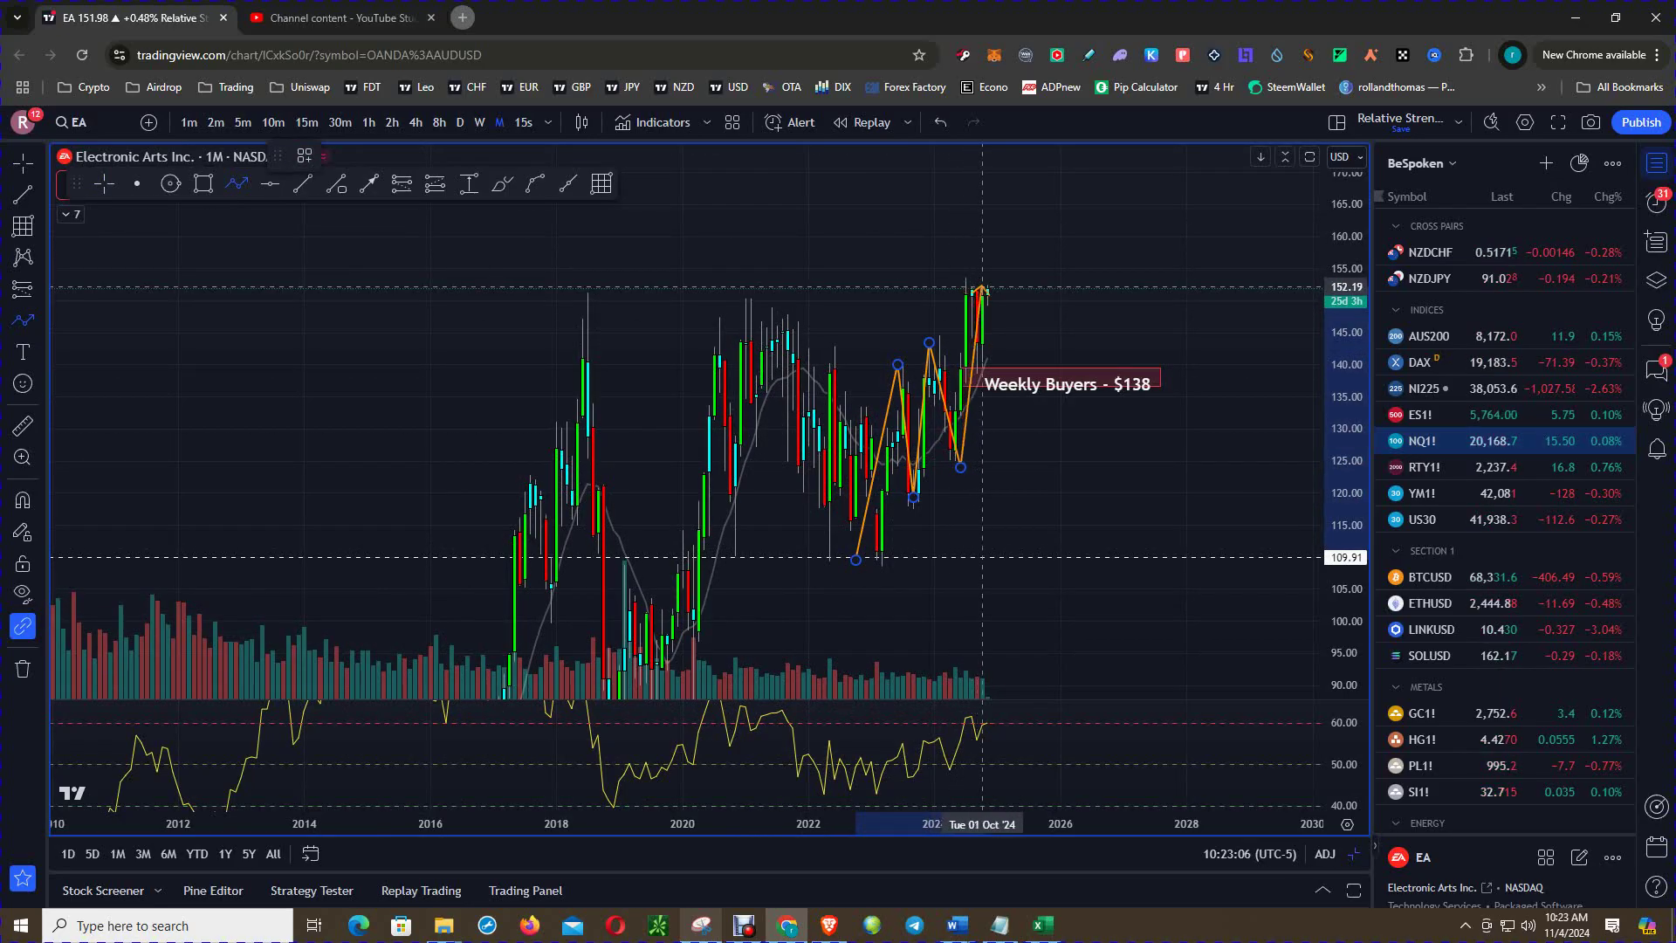
pyautogui.click(983, 287)
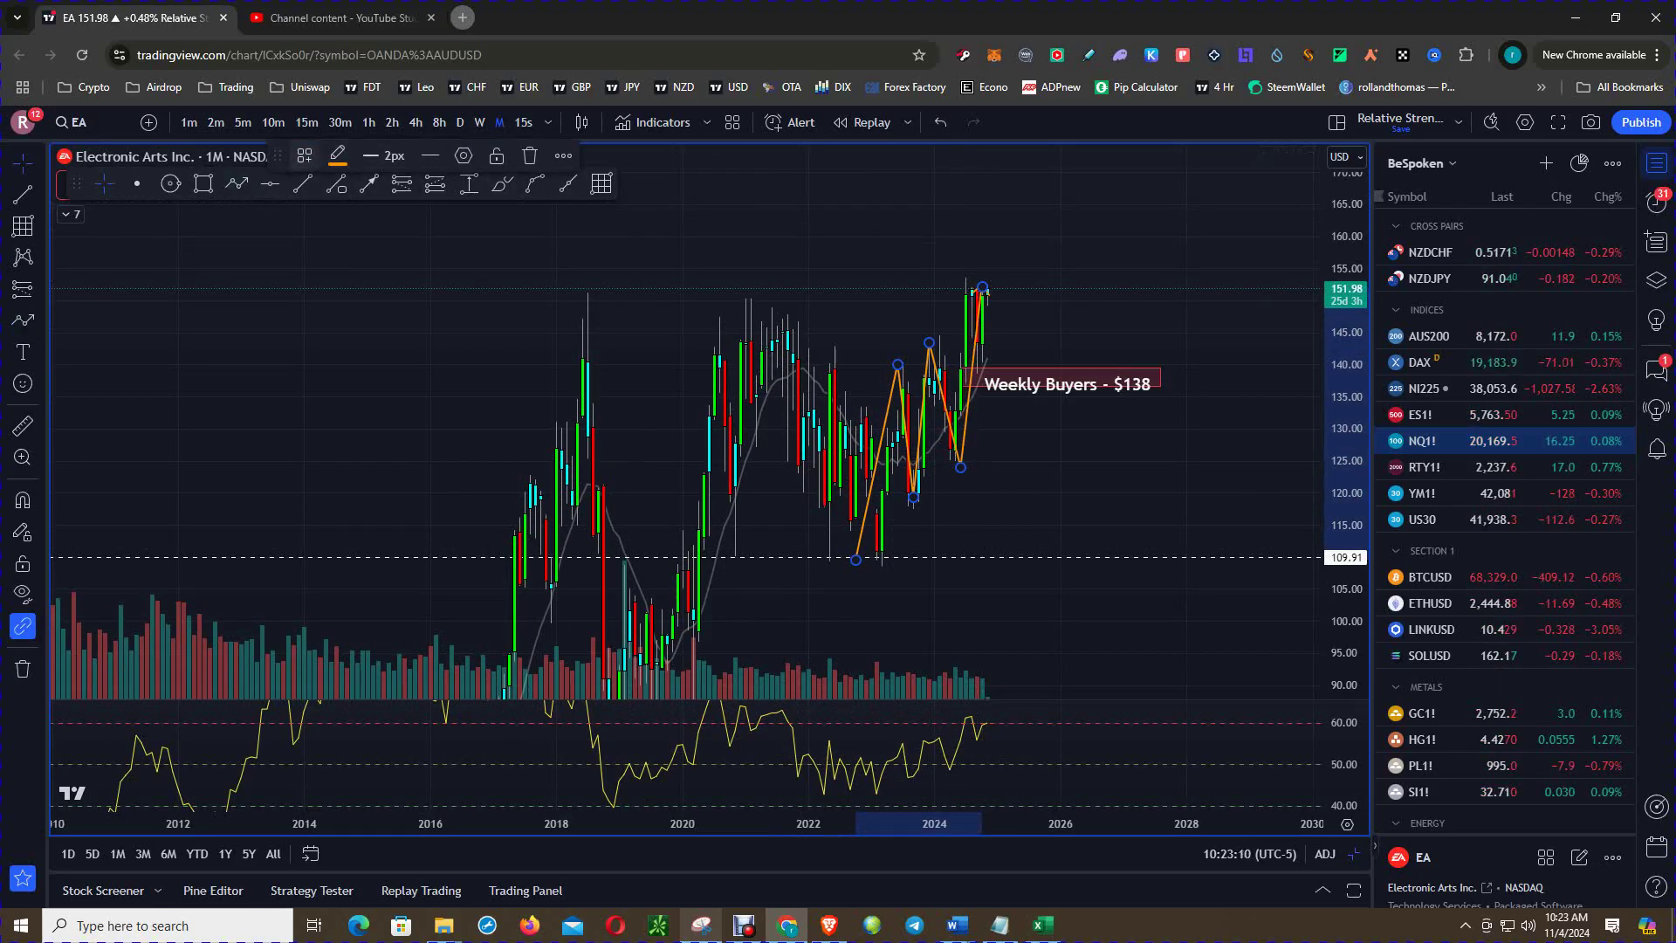
pyautogui.click(393, 277)
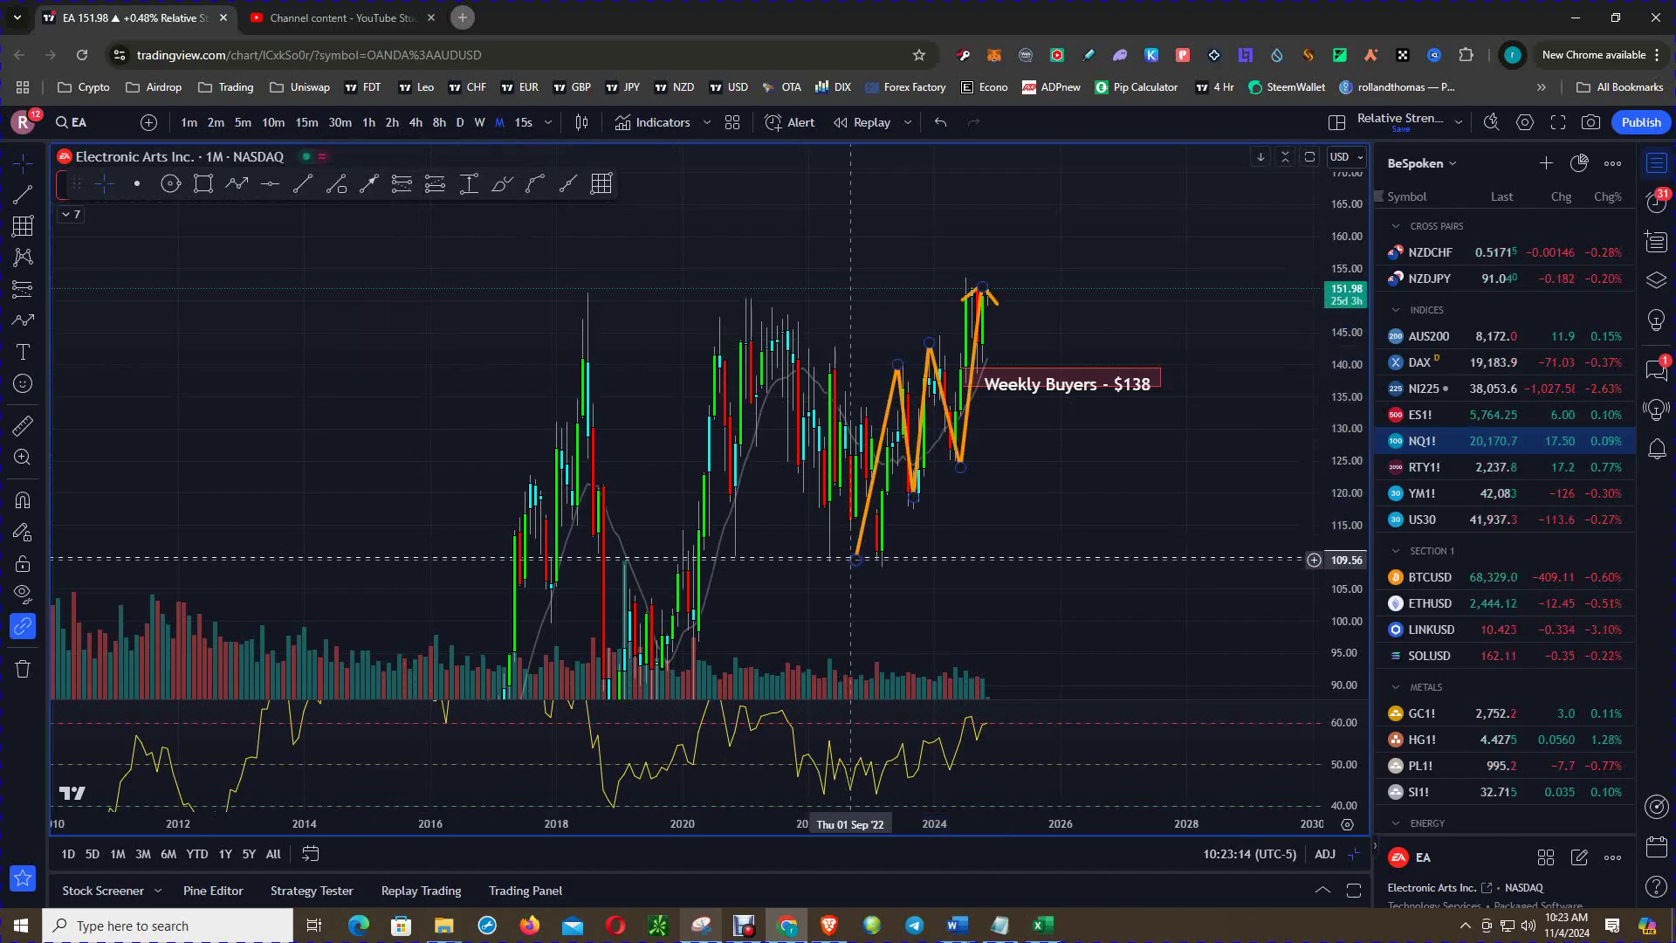
pyautogui.moveTo(865, 329); pyautogui.dragTo(862, 289)
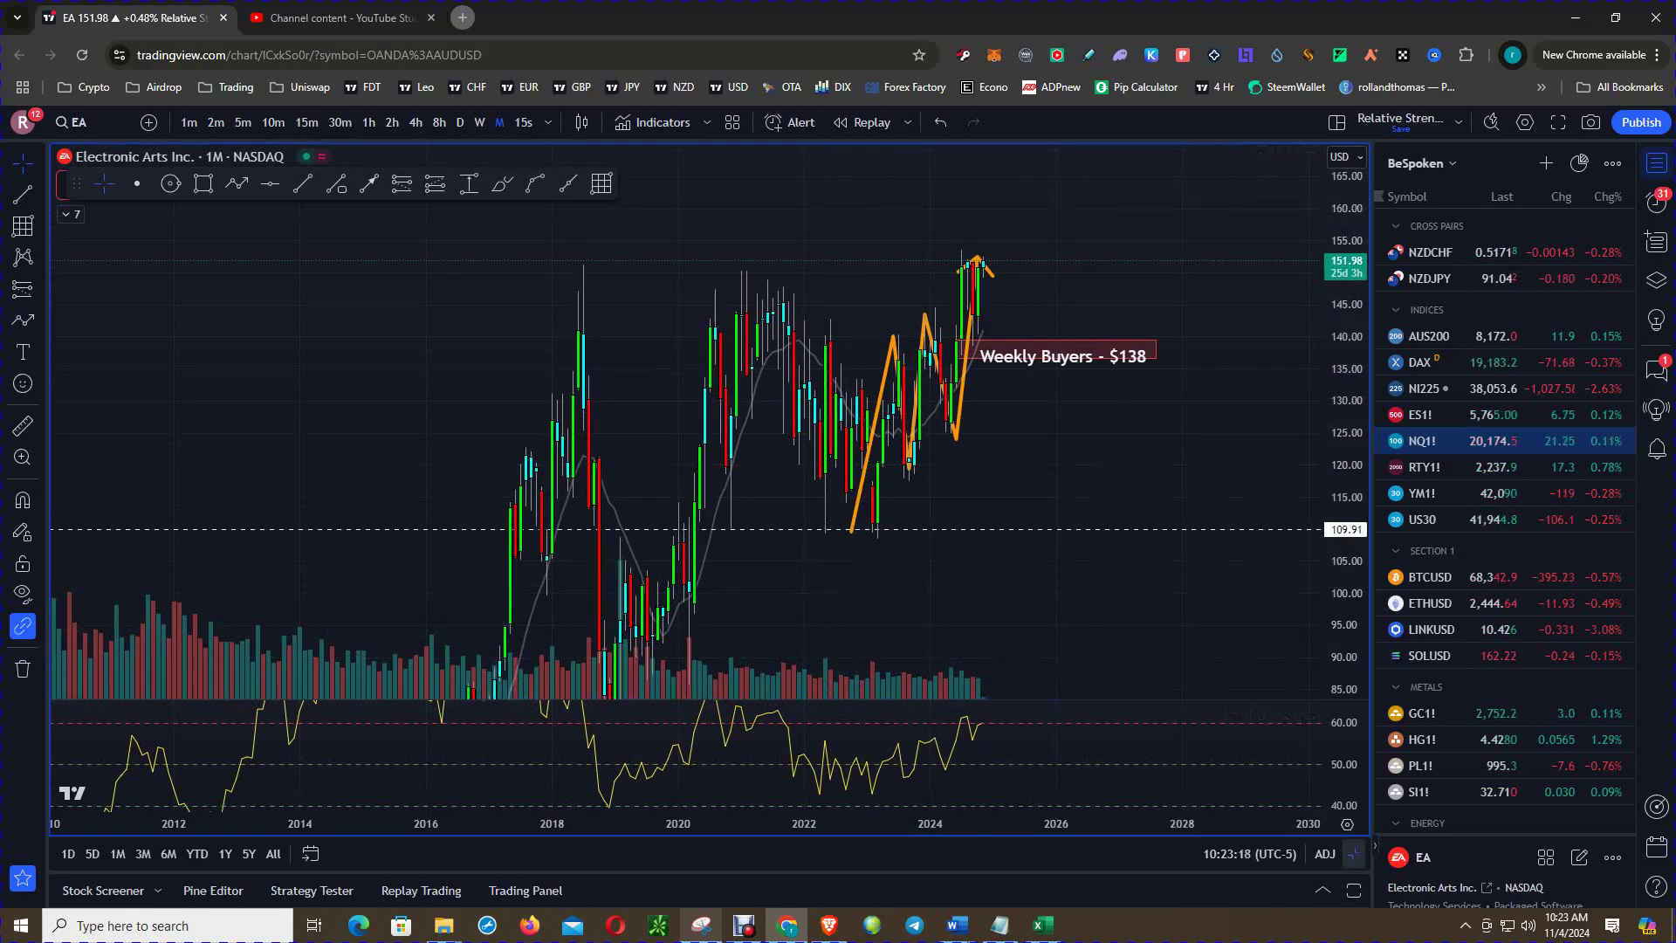
# - Switch from the maximized monthly chart to the maximized weekly chart, showing its swings since 2022 alongside the orange path and Weekly Buyers zone
pyautogui.click(1353, 854)
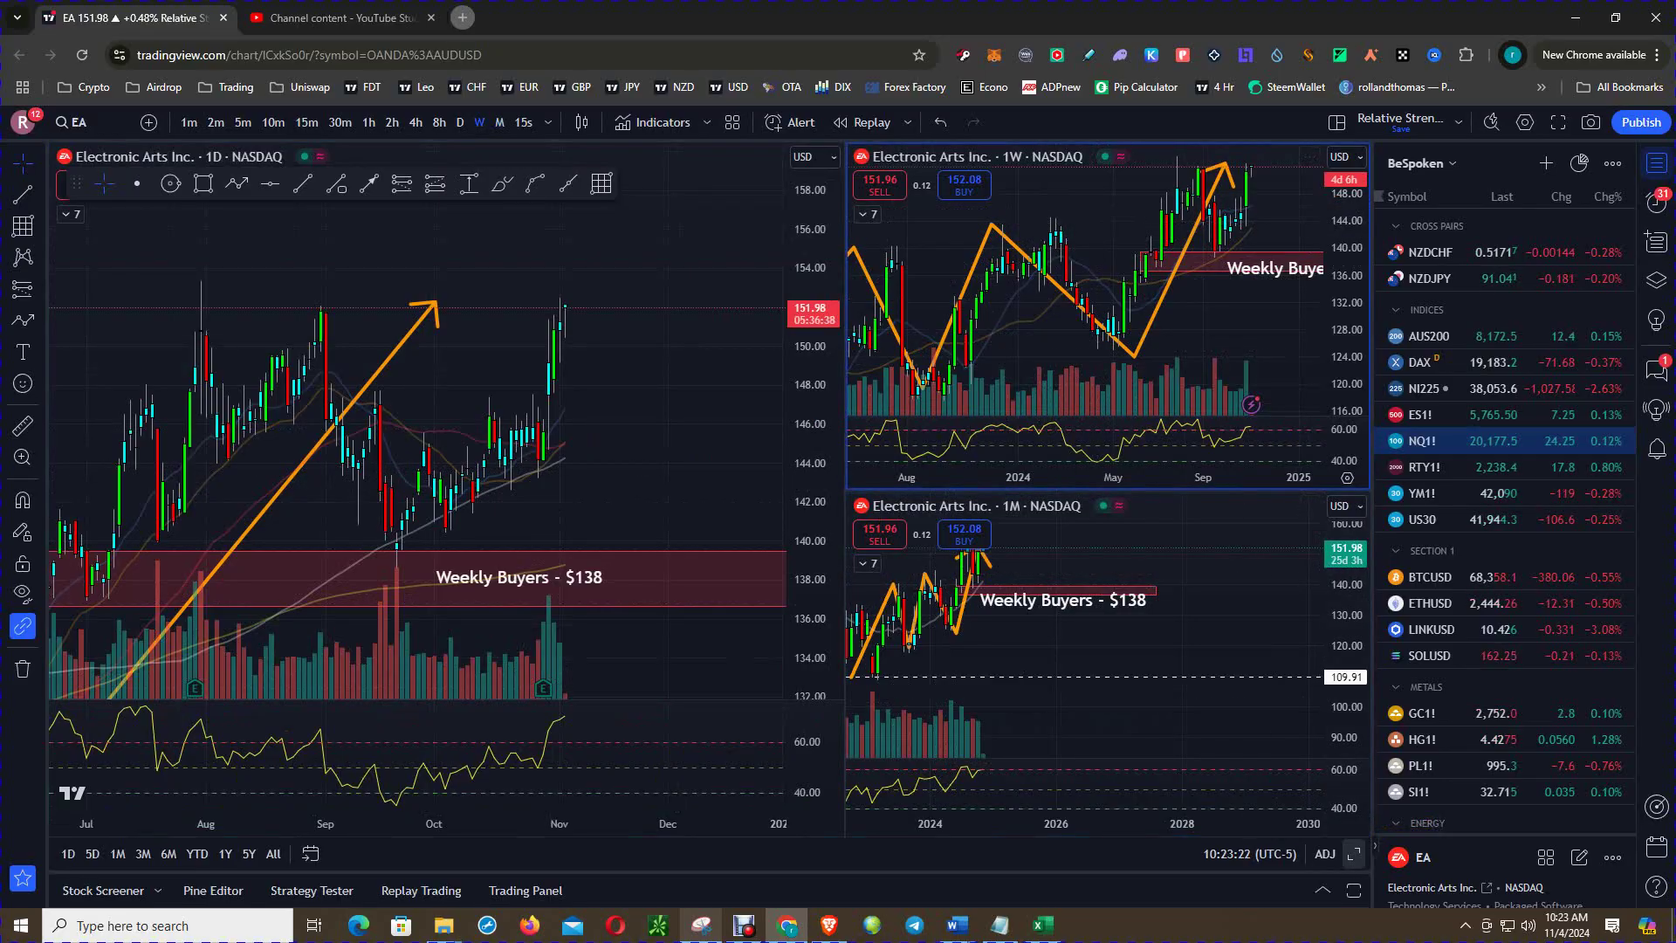
pyautogui.click(1353, 854)
pyautogui.scroll(-3, 1004, 524)
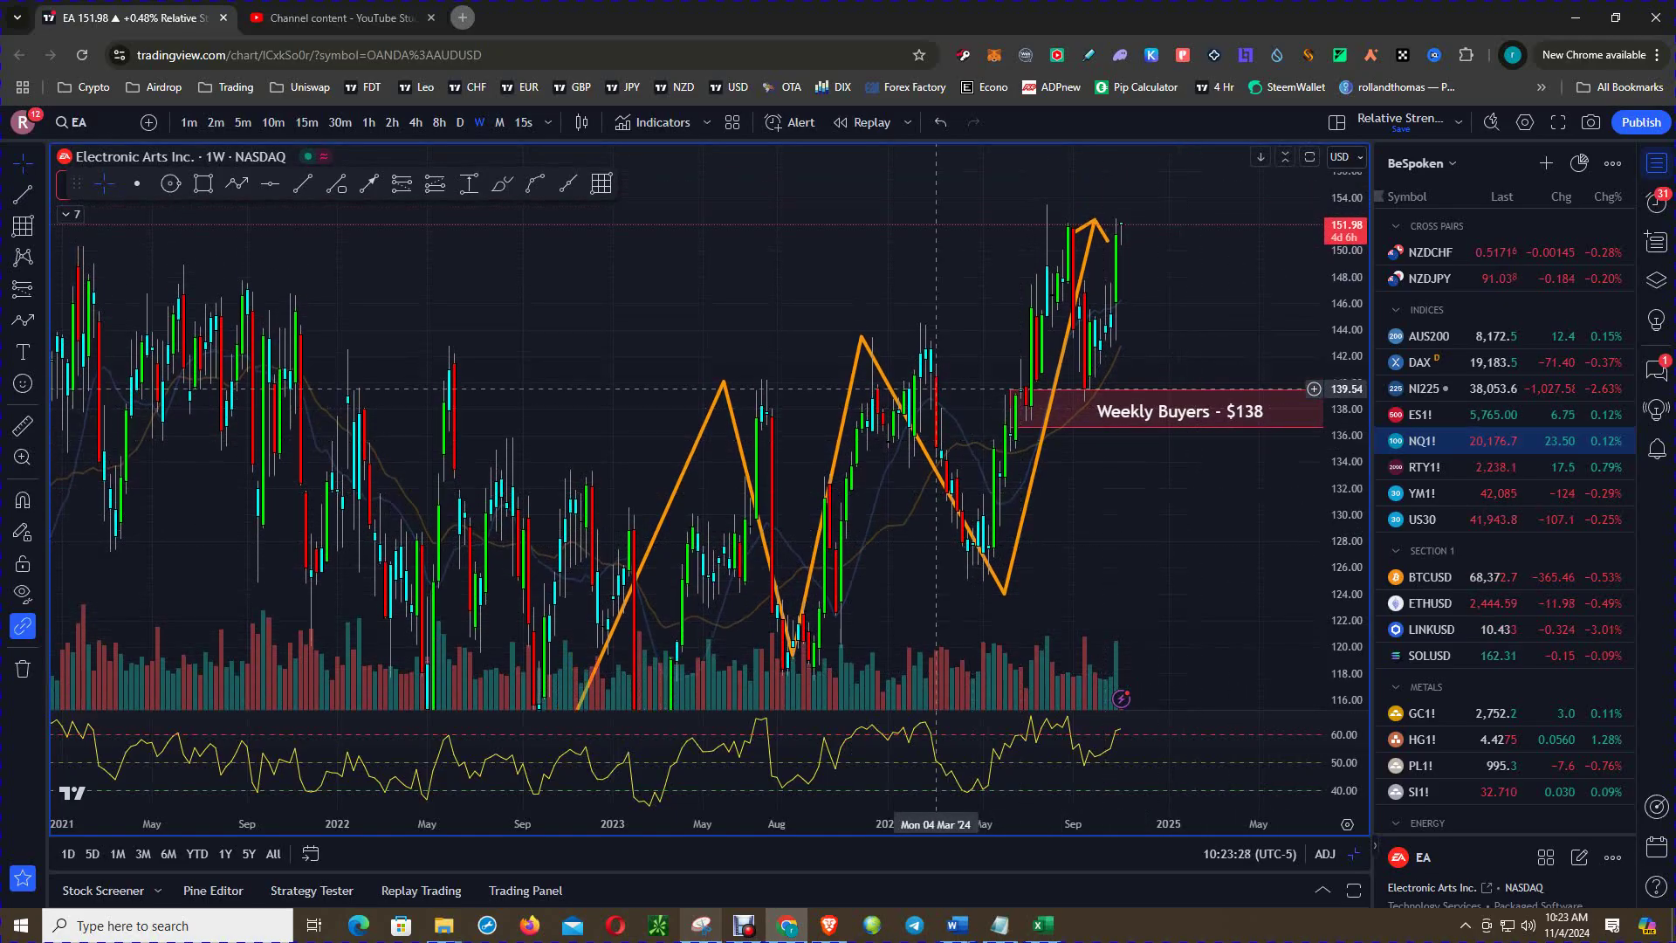
pyautogui.moveTo(724, 328); pyautogui.dragTo(731, 317)
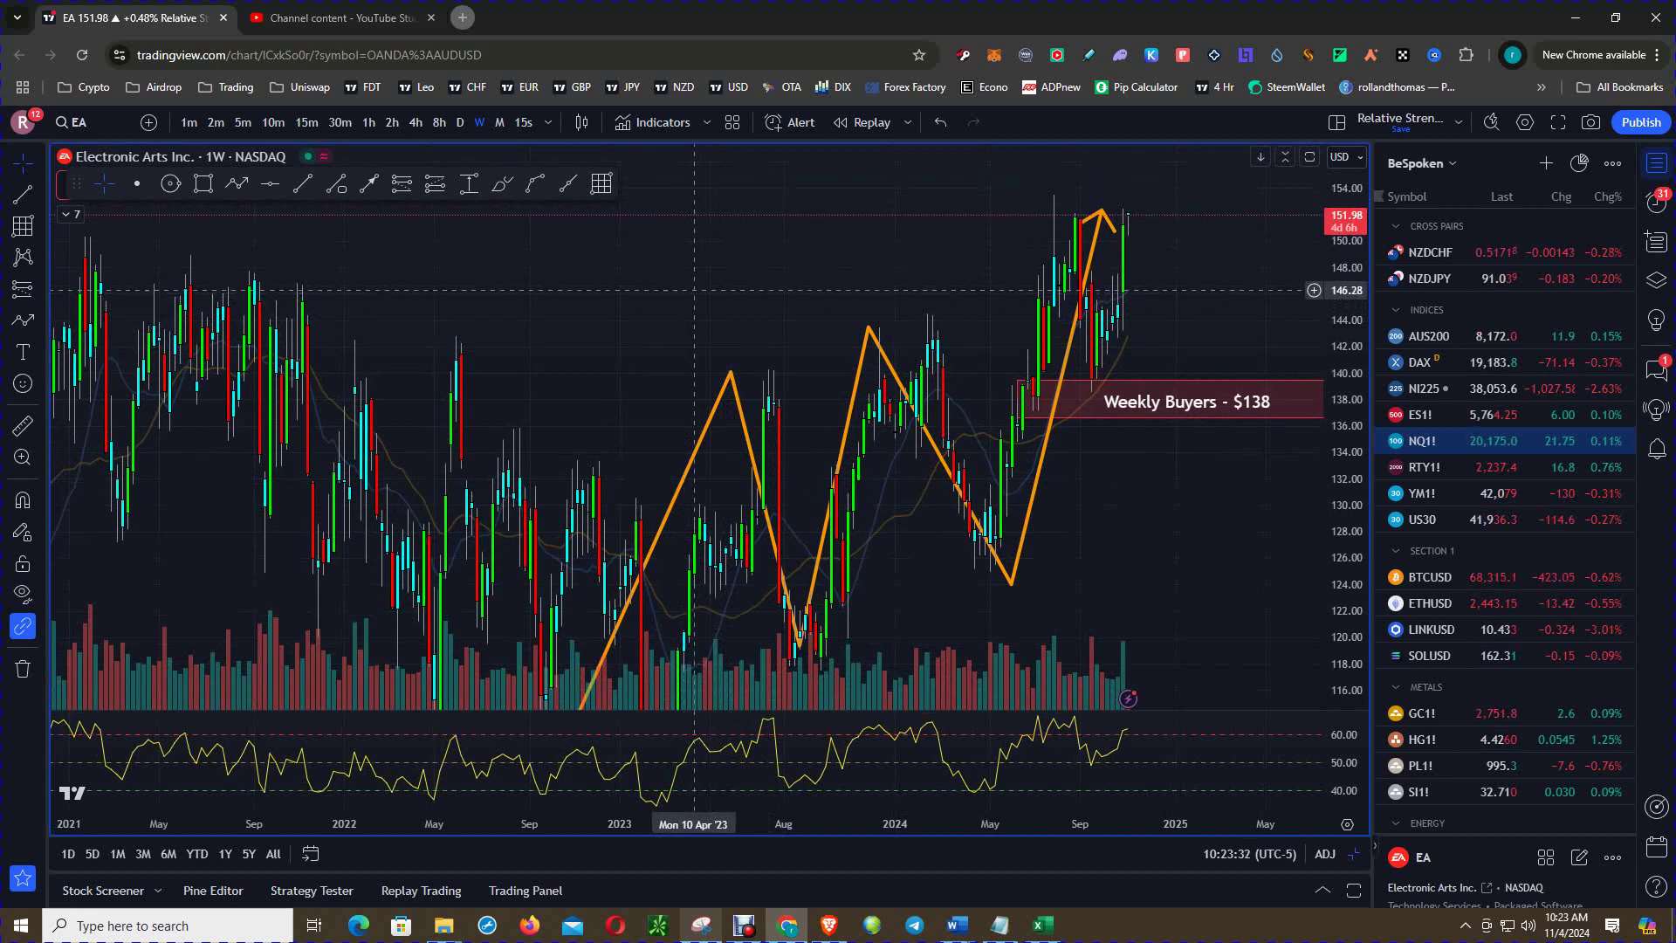
pyautogui.moveTo(694, 289); pyautogui.dragTo(635, 274)
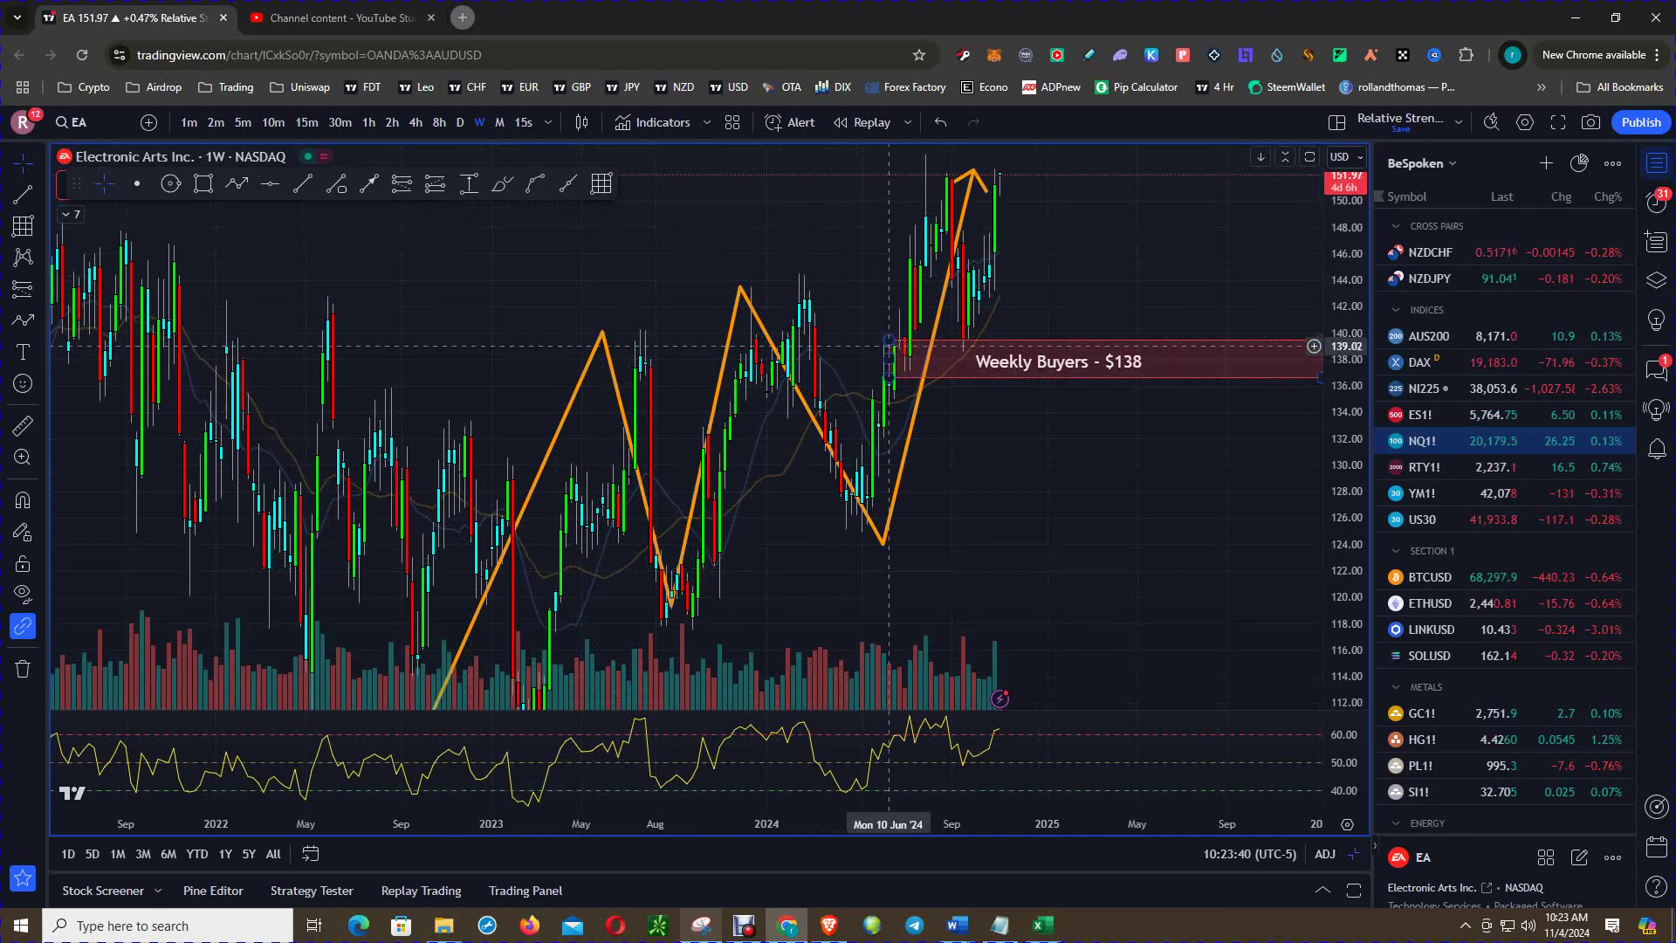
pyautogui.moveTo(873, 229); pyautogui.dragTo(780, 314)
pyautogui.moveTo(1108, 356); pyautogui.dragTo(1190, 288)
pyautogui.moveTo(1050, 541); pyautogui.dragTo(994, 520)
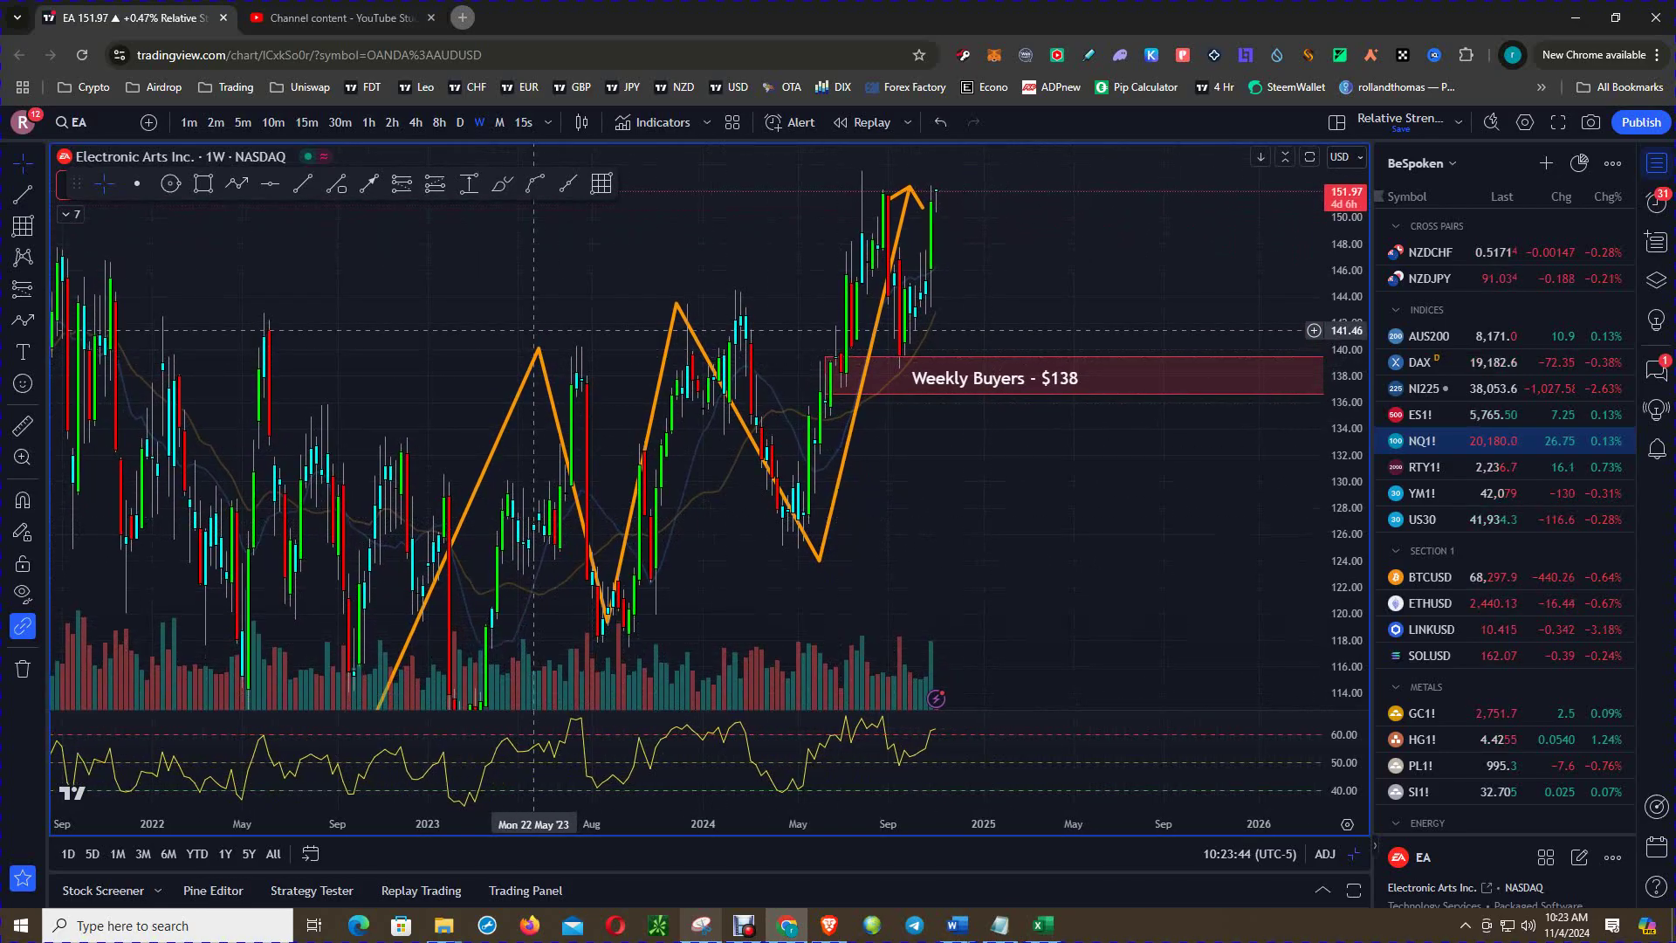
pyautogui.moveTo(452, 280); pyautogui.dragTo(448, 270)
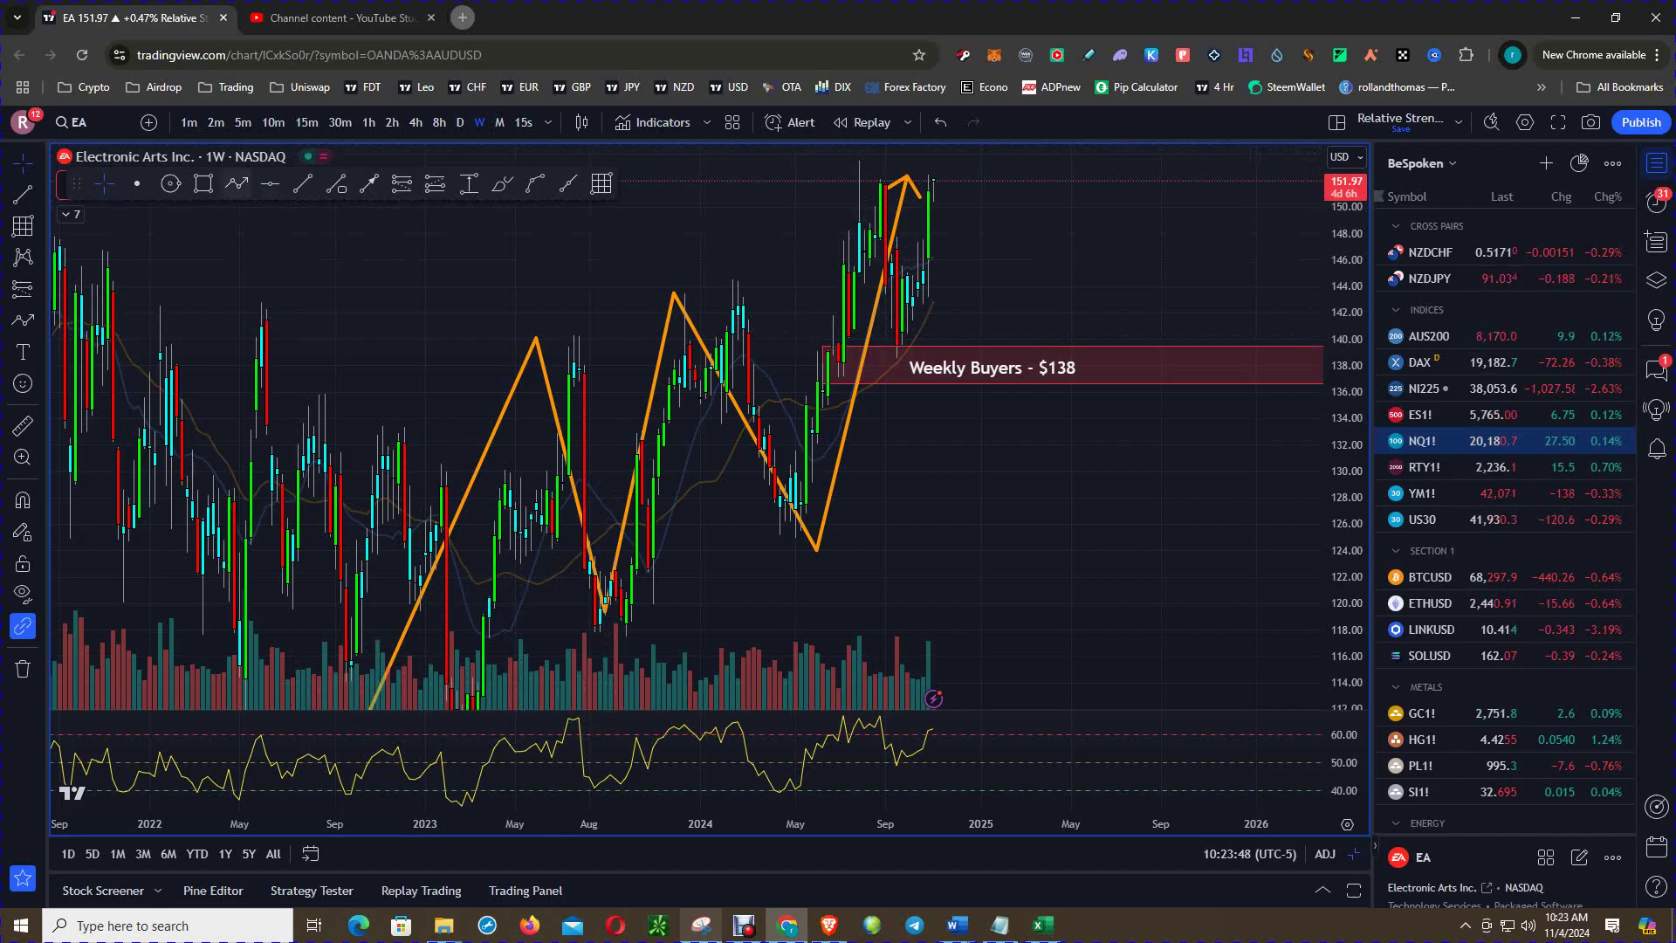
# - Draw a second weekly path from about 125.54 in February 2024 through the July high and 139.61 in September to about 158.5 in early 2025
pyautogui.click(236, 183)
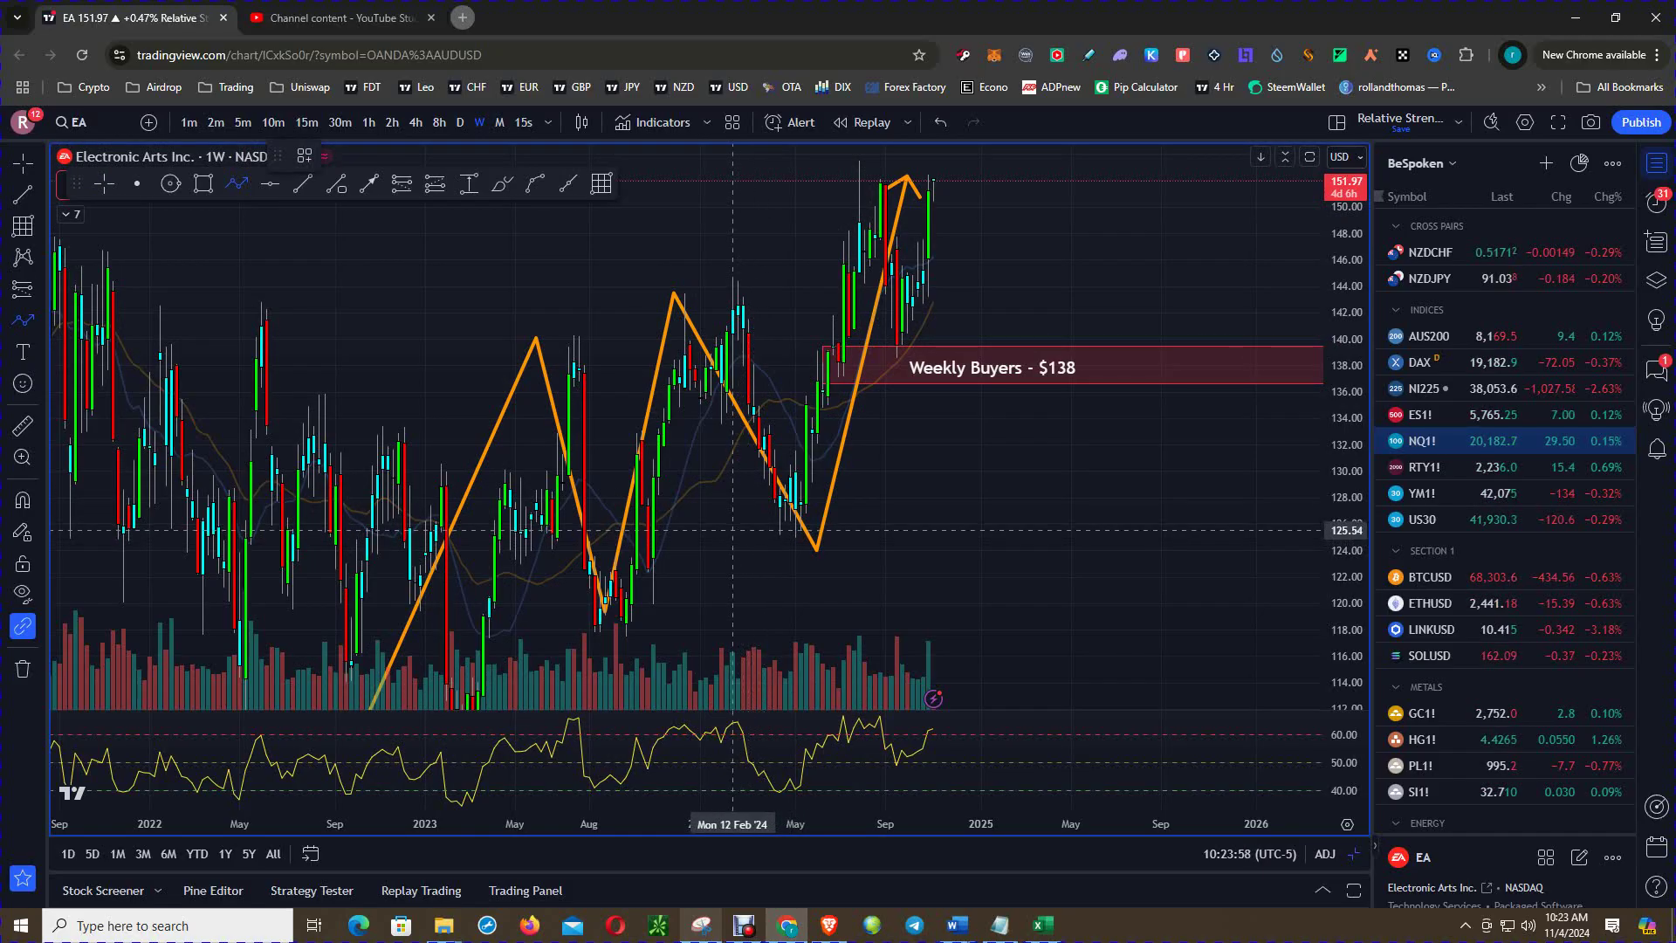
pyautogui.click(732, 529)
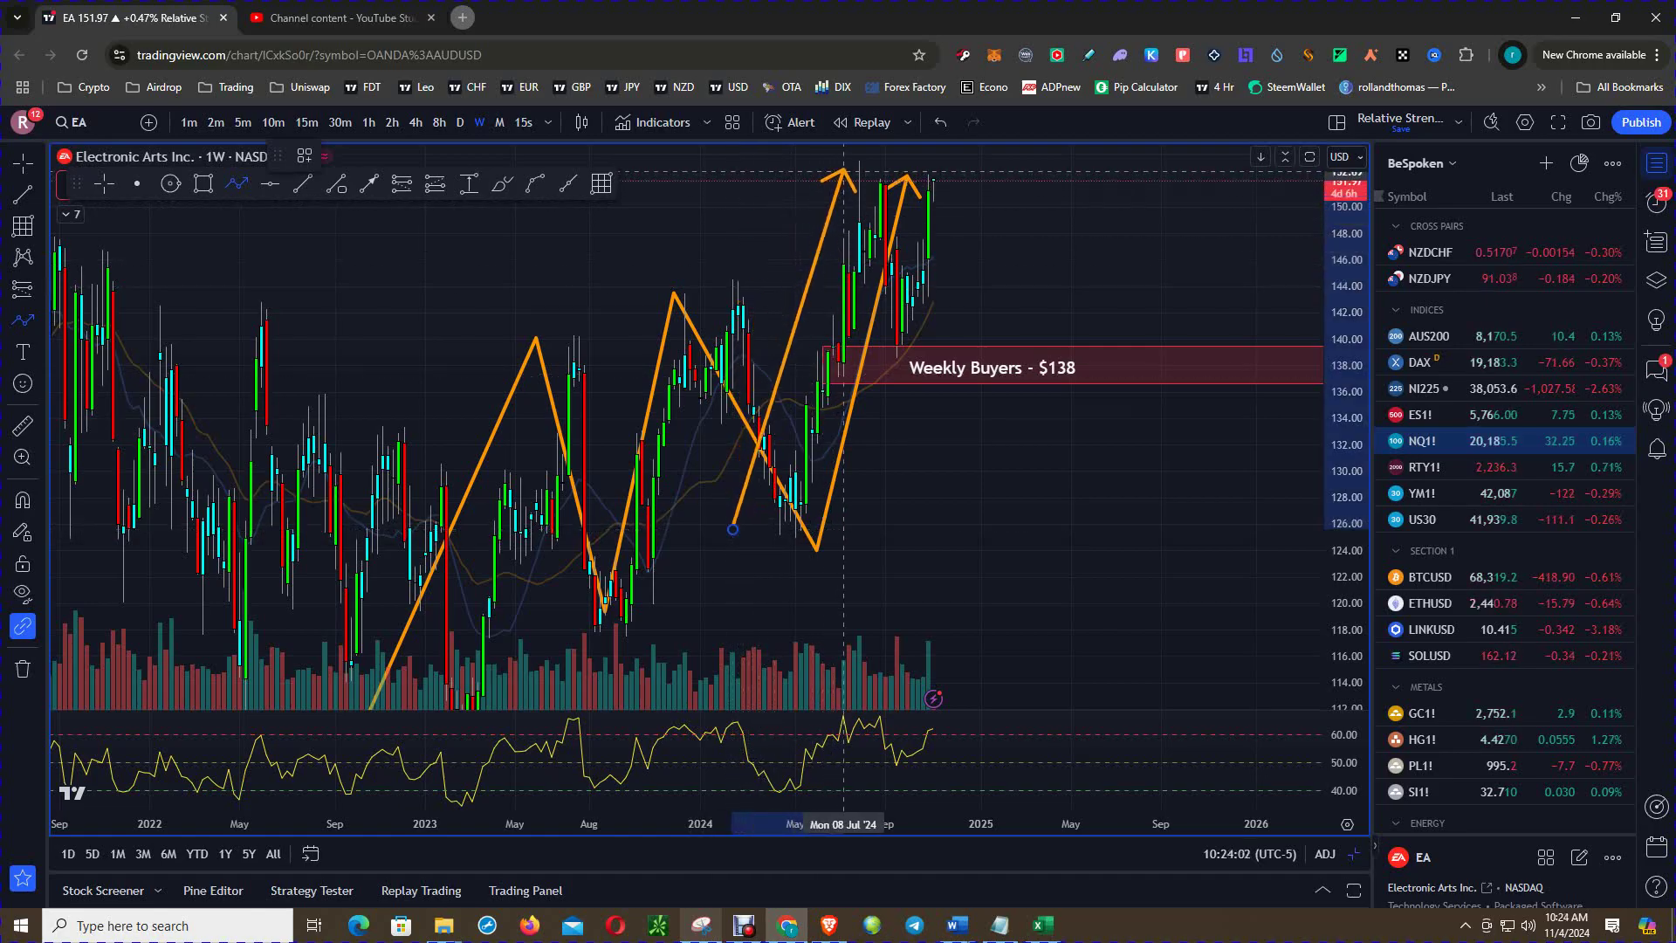
pyautogui.click(843, 171)
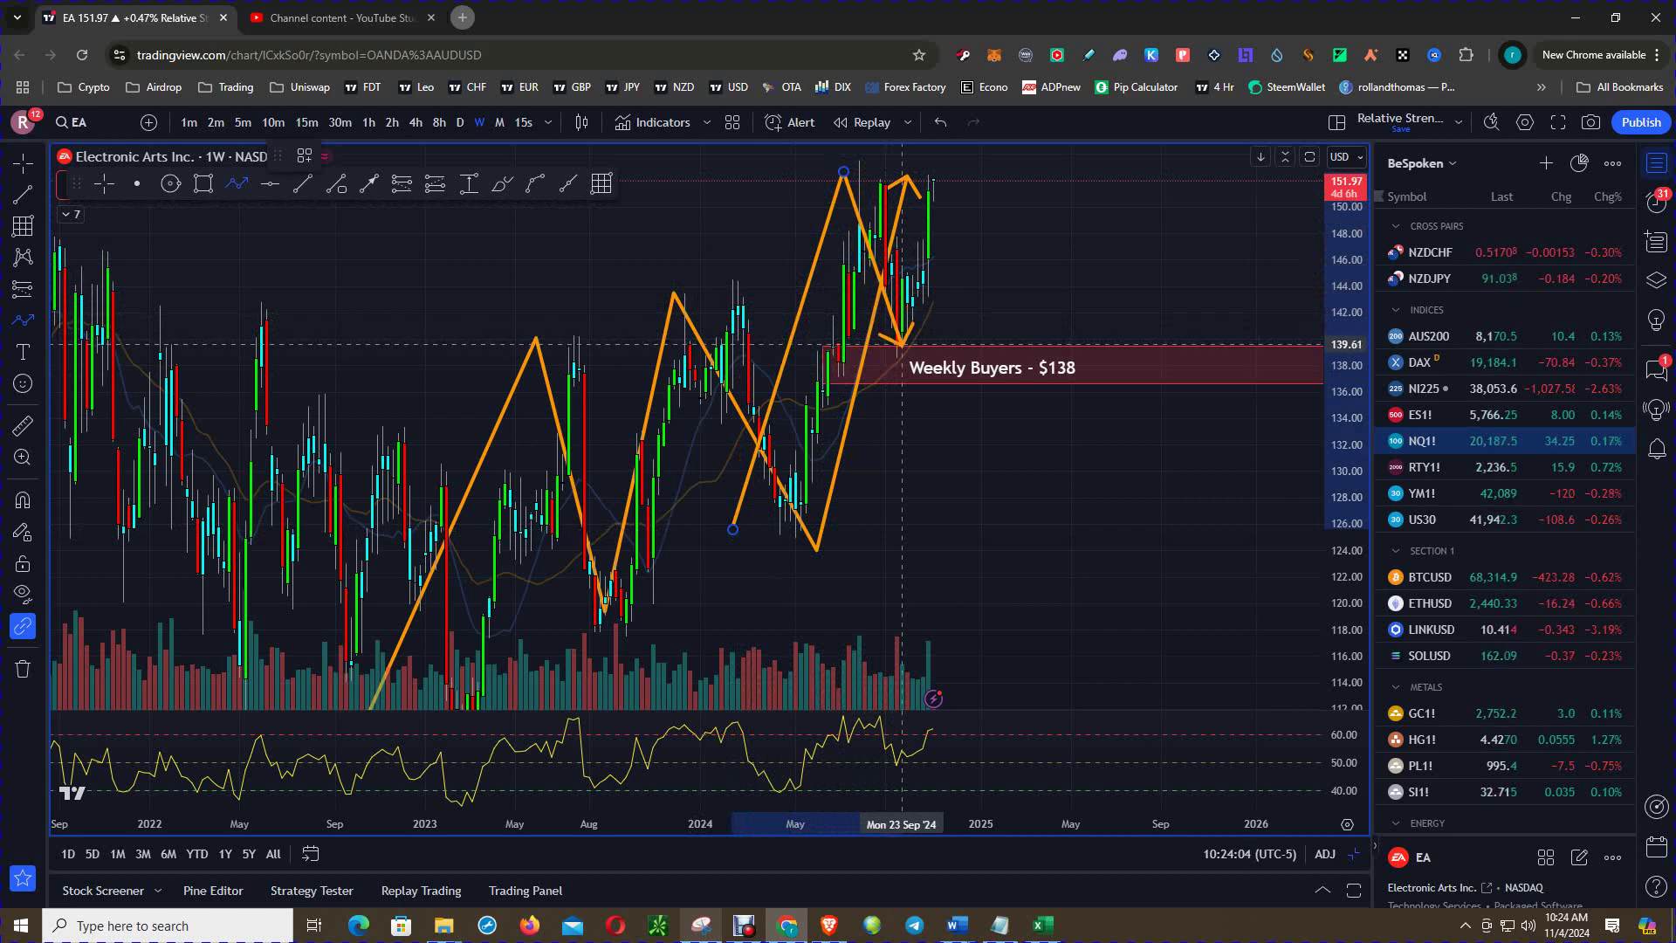
pyautogui.click(901, 344)
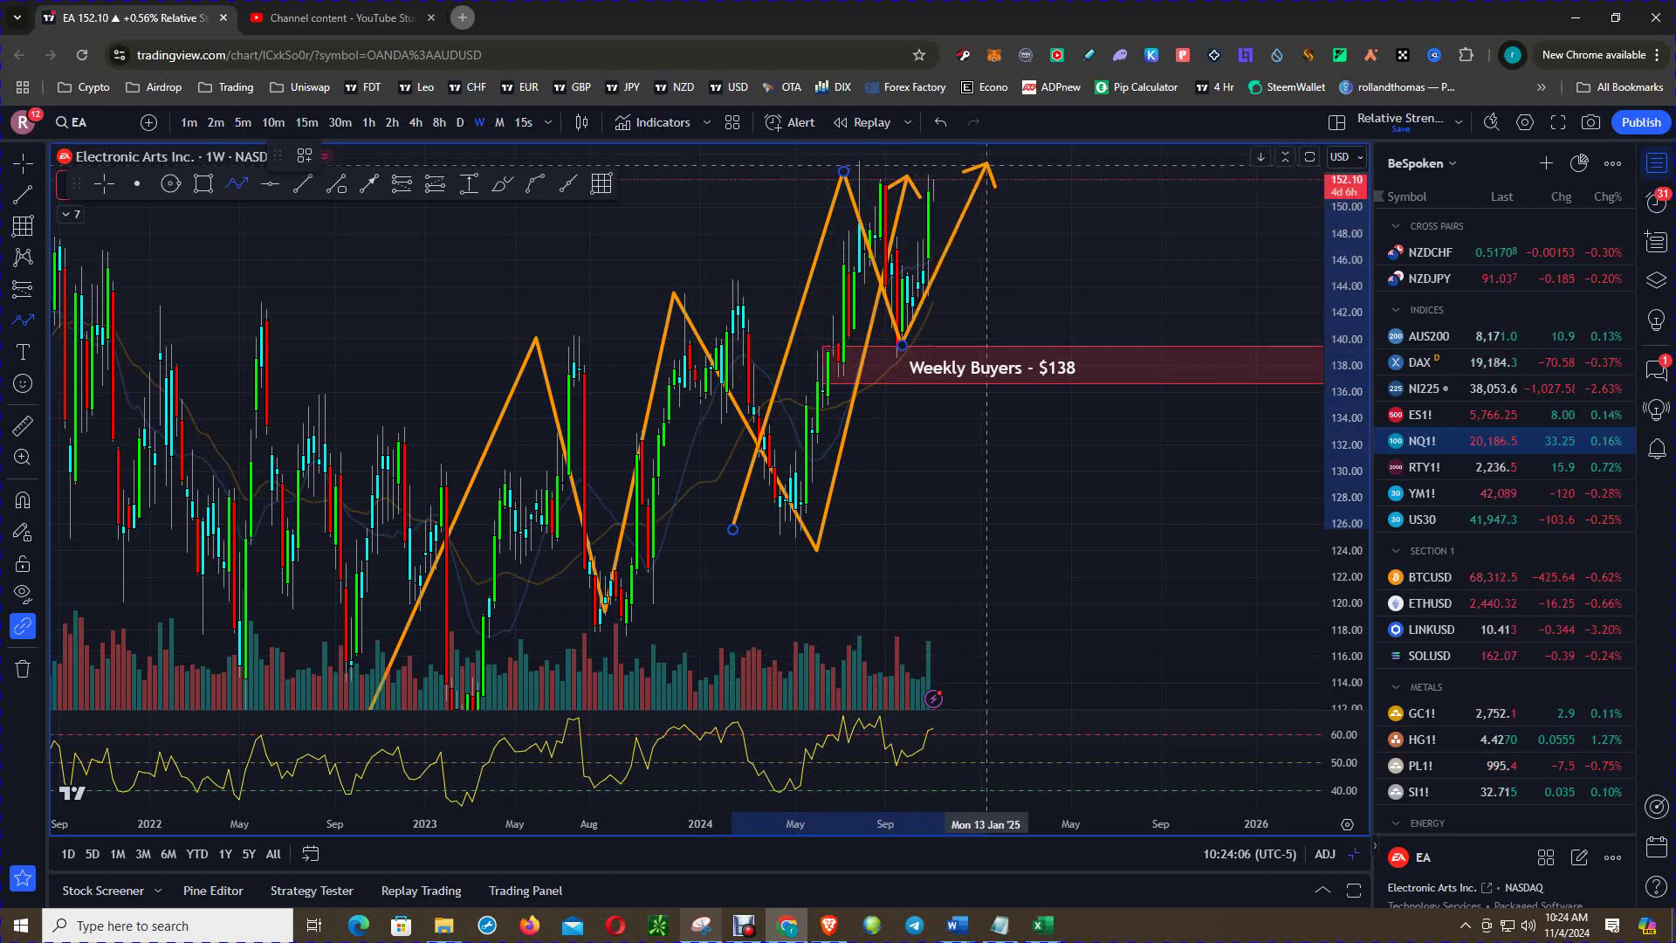
pyautogui.doubleClick(991, 151)
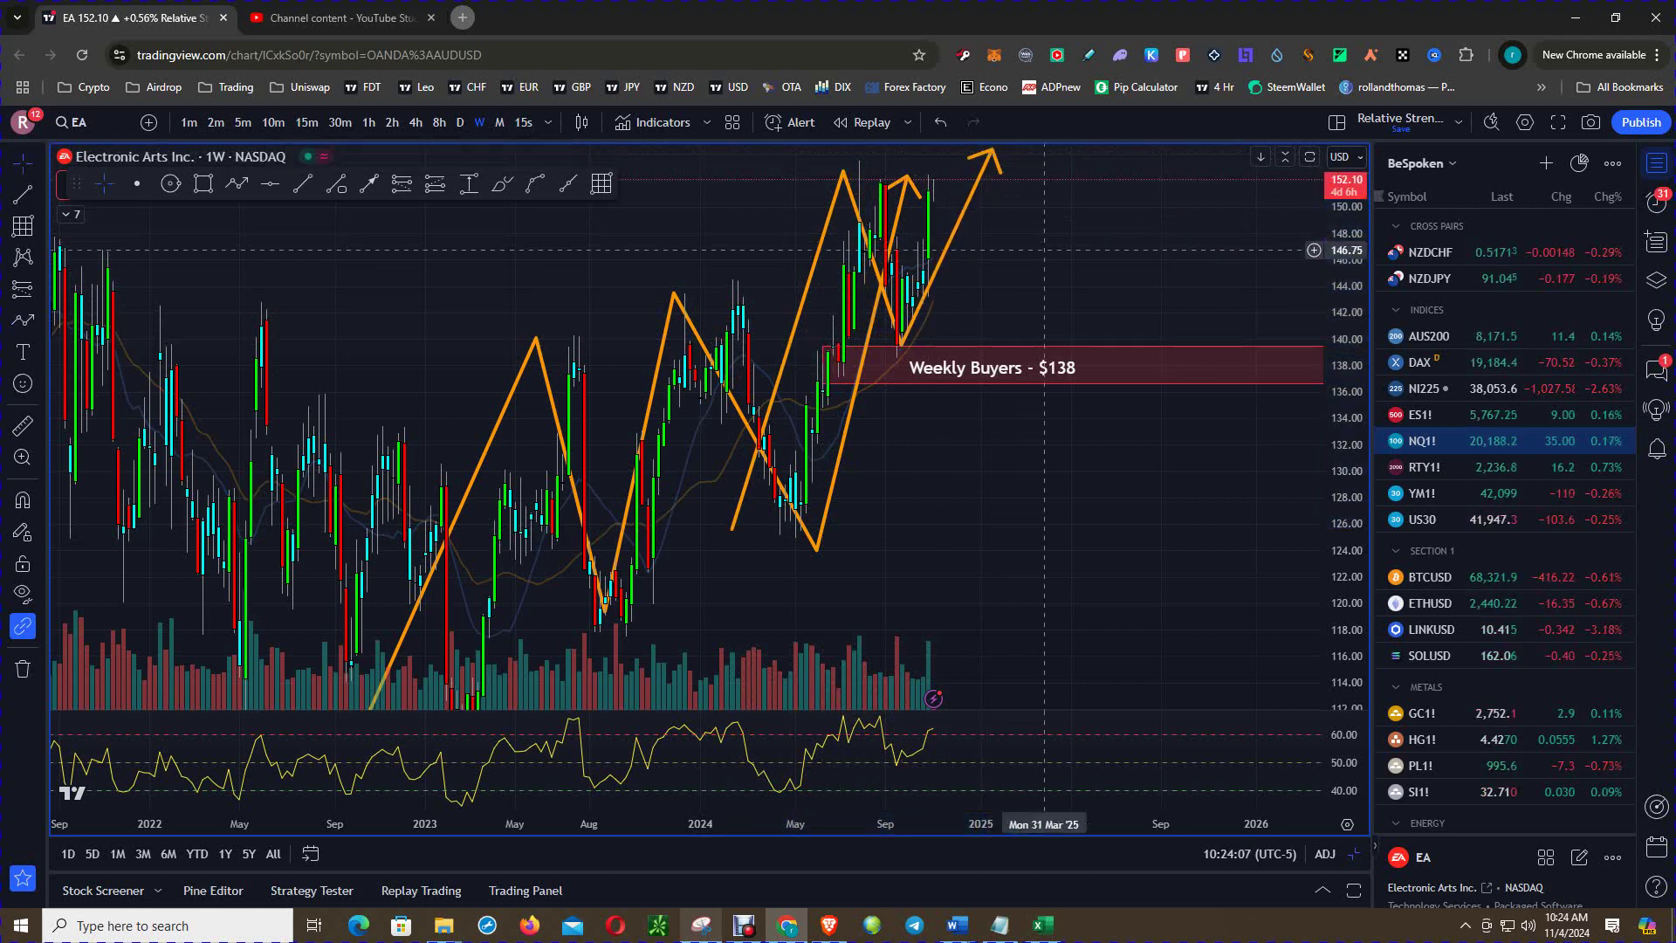
pyautogui.moveTo(1044, 247); pyautogui.dragTo(1044, 319)
pyautogui.moveTo(991, 222); pyautogui.dragTo(1021, 162)
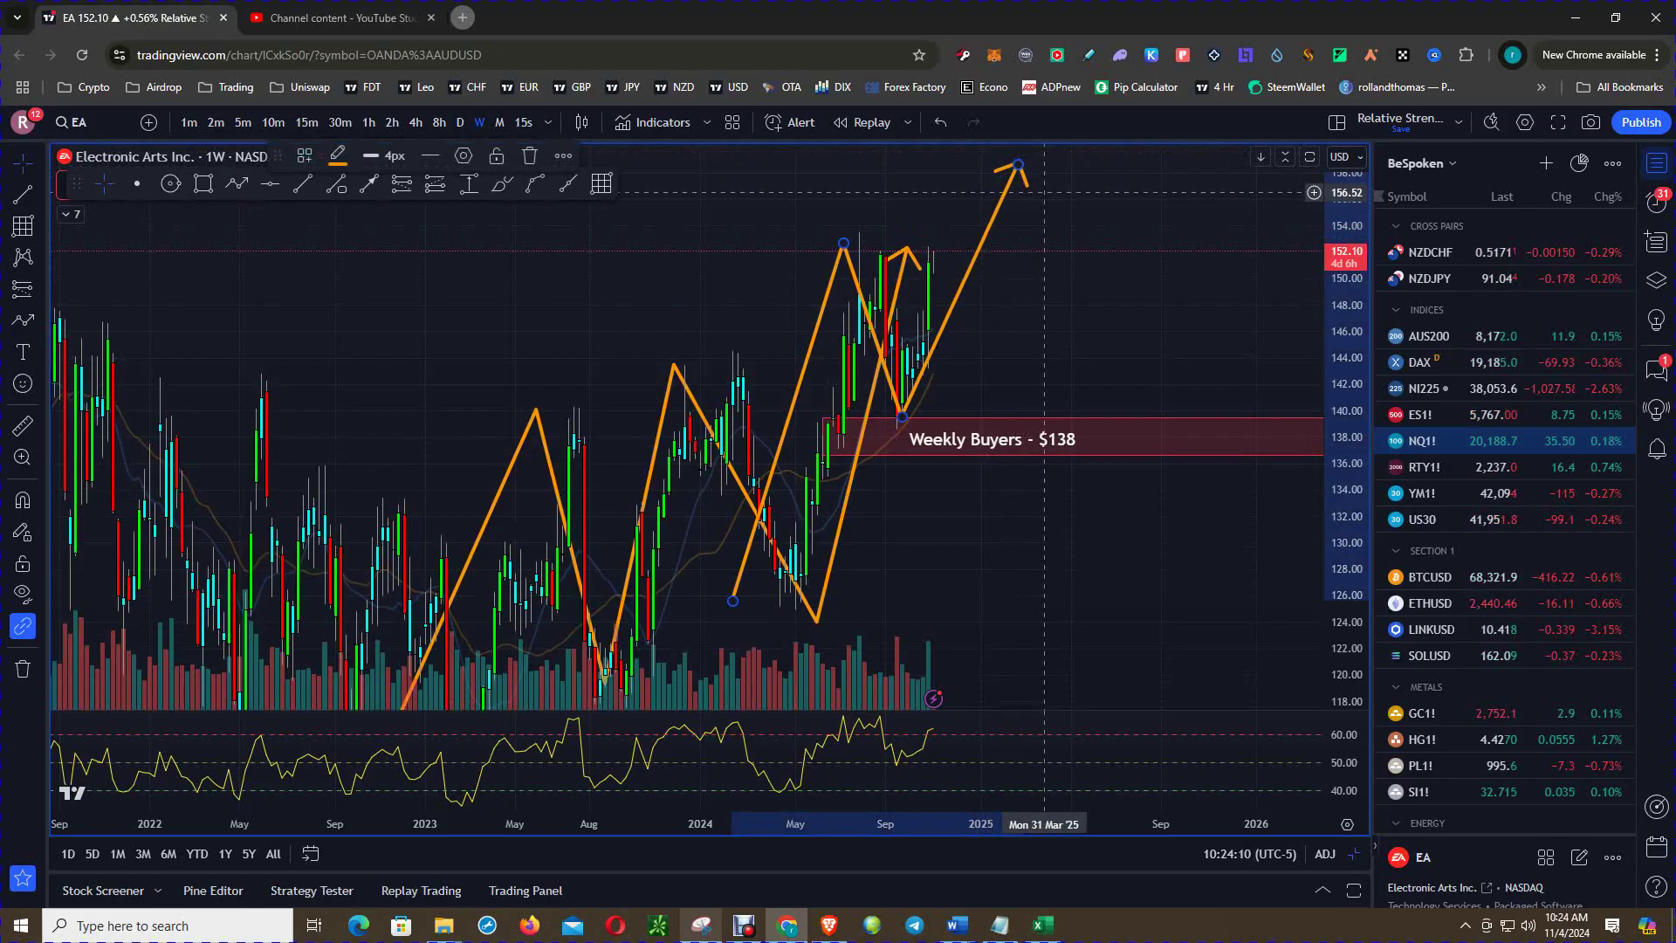
# - Recolor the newly drawn weekly path, which starts in February 2024, from orange to red
pyautogui.click(813, 331)
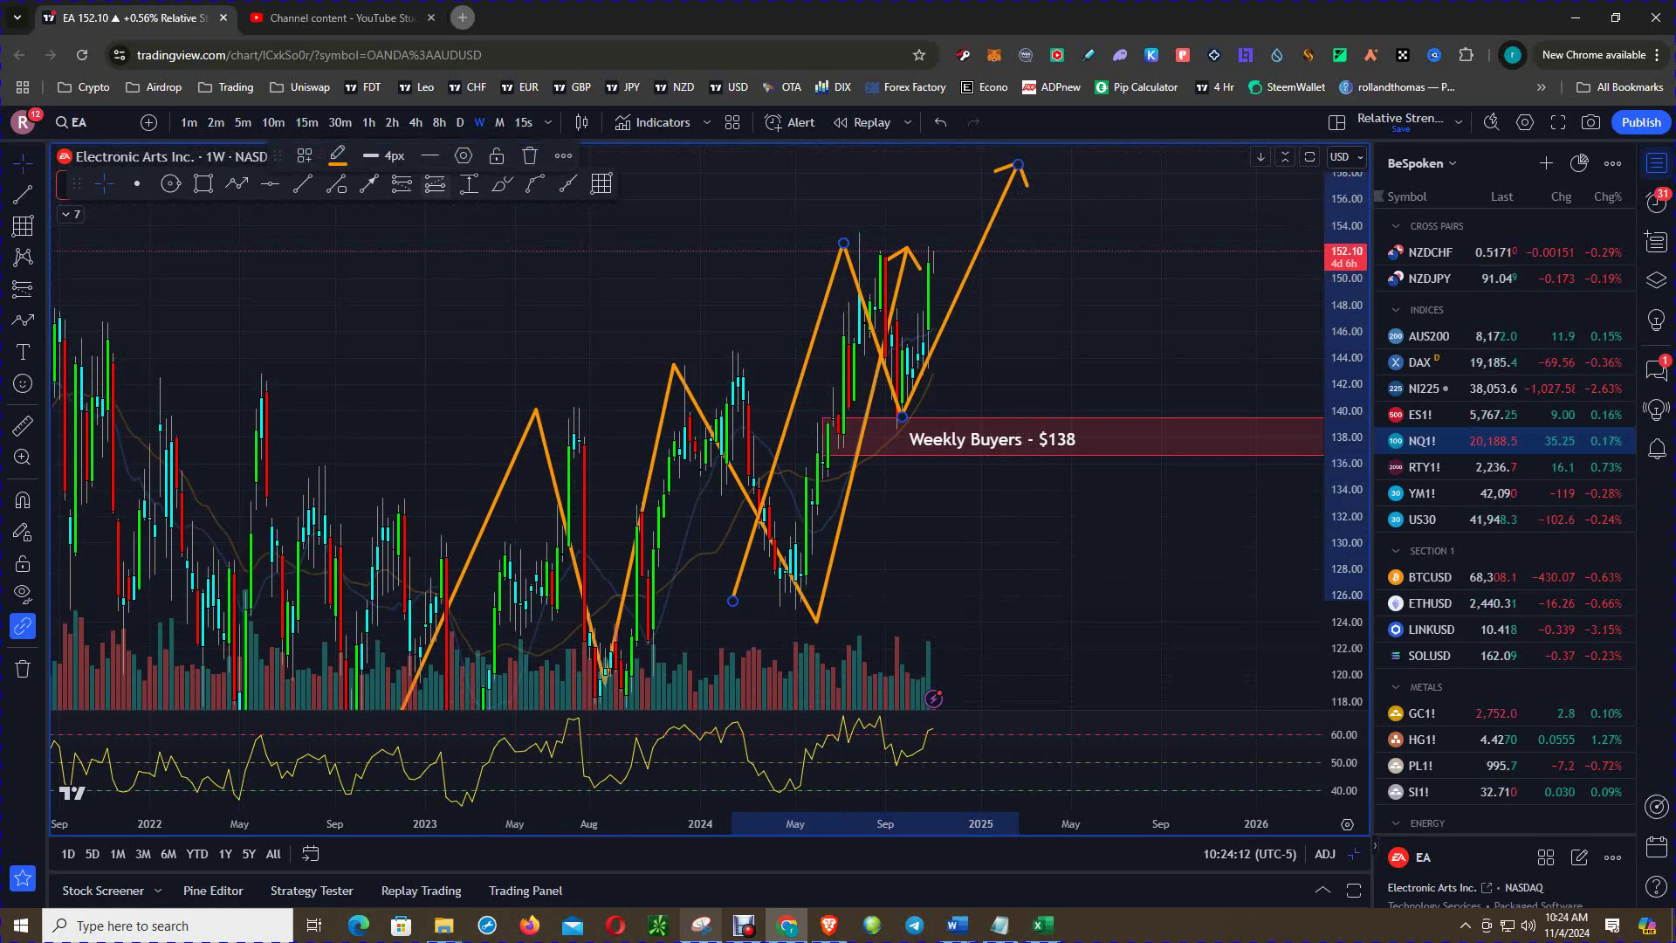
pyautogui.click(338, 156)
pyautogui.click(339, 215)
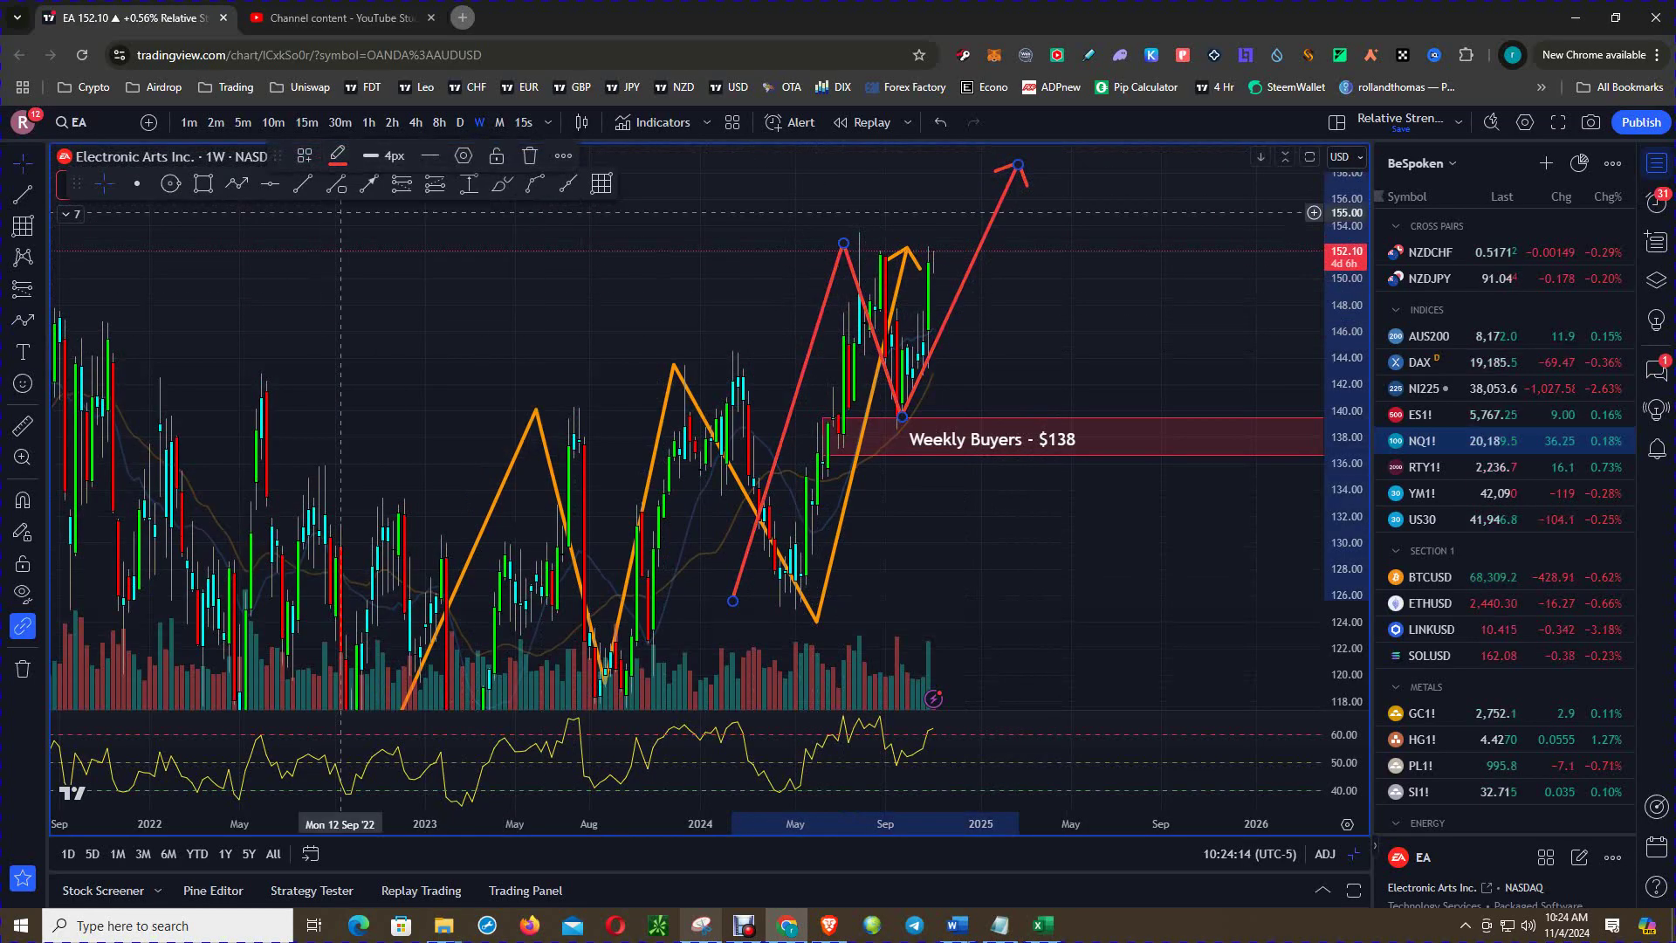
pyautogui.click(531, 263)
# - Extend the orange path's arrowhead to about 165 in January 2025, above the red path's end
pyautogui.moveTo(695, 295); pyautogui.dragTo(654, 298)
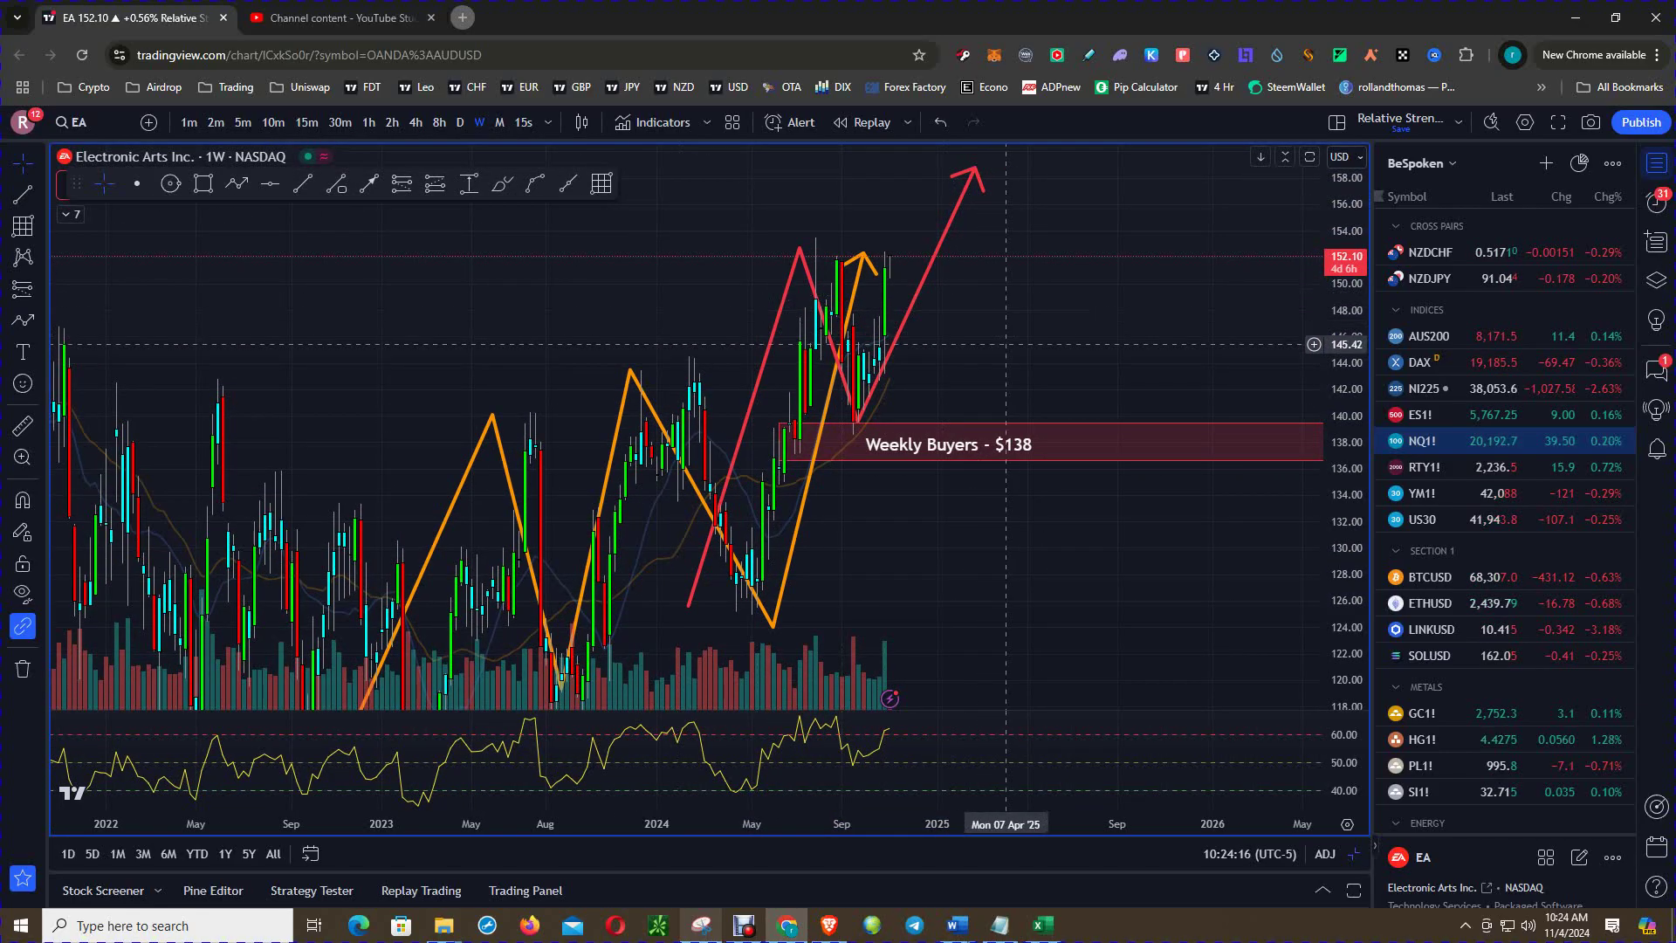
pyautogui.moveTo(1022, 341); pyautogui.dragTo(1136, 464)
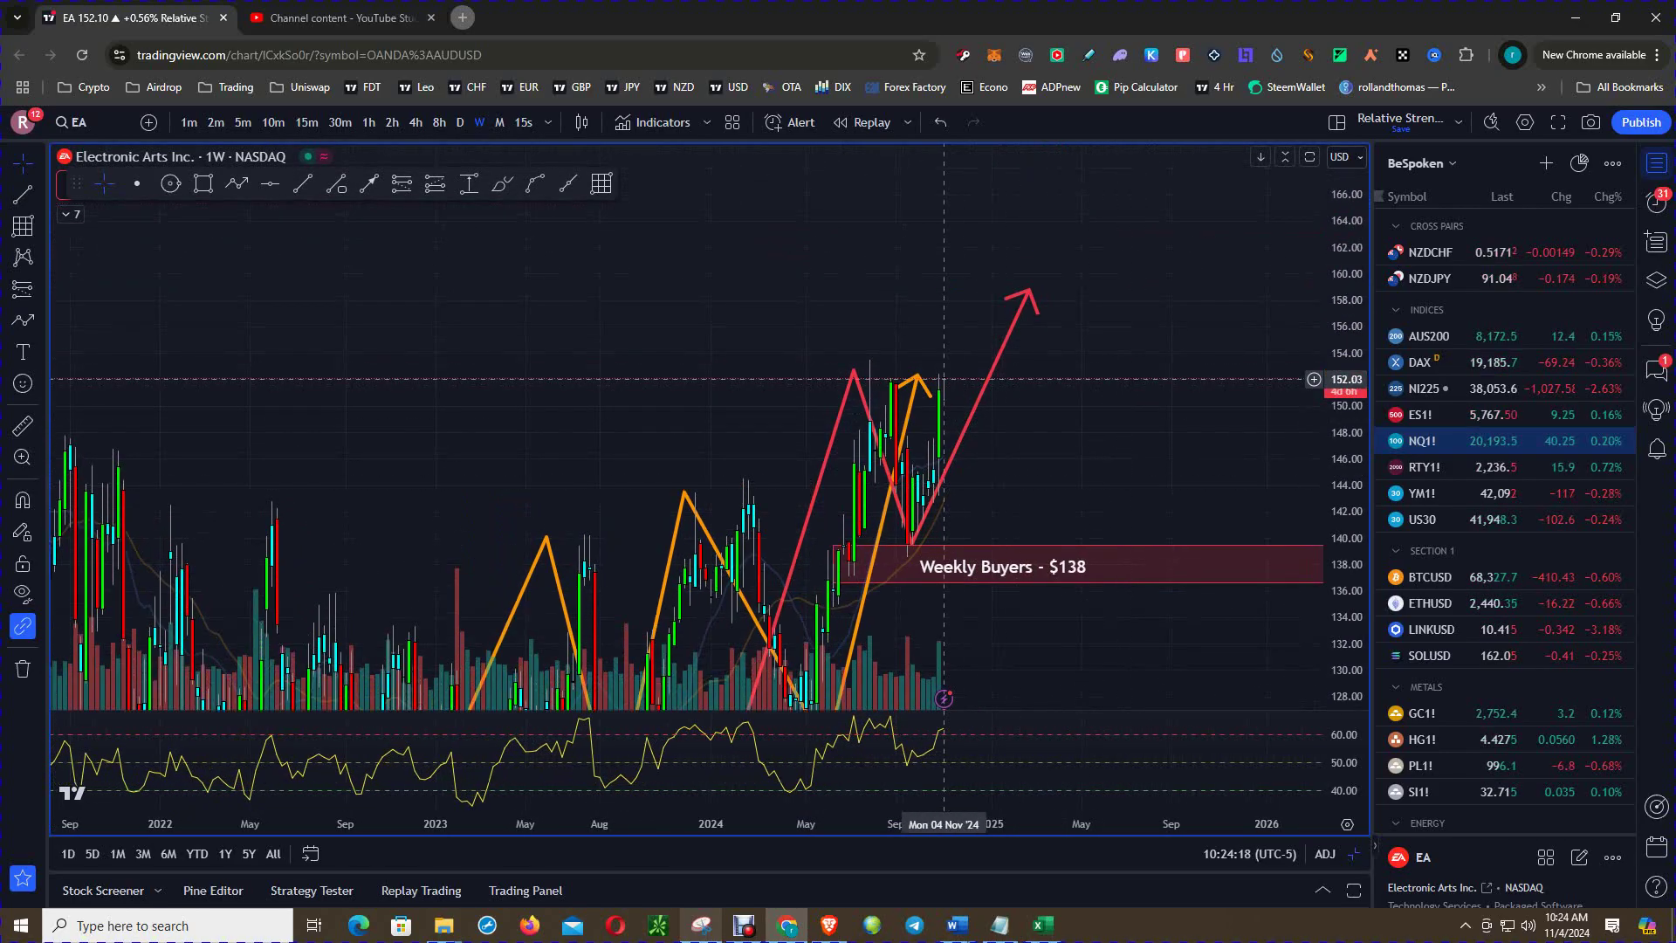
pyautogui.moveTo(917, 372); pyautogui.dragTo(1002, 204)
pyautogui.click(872, 258)
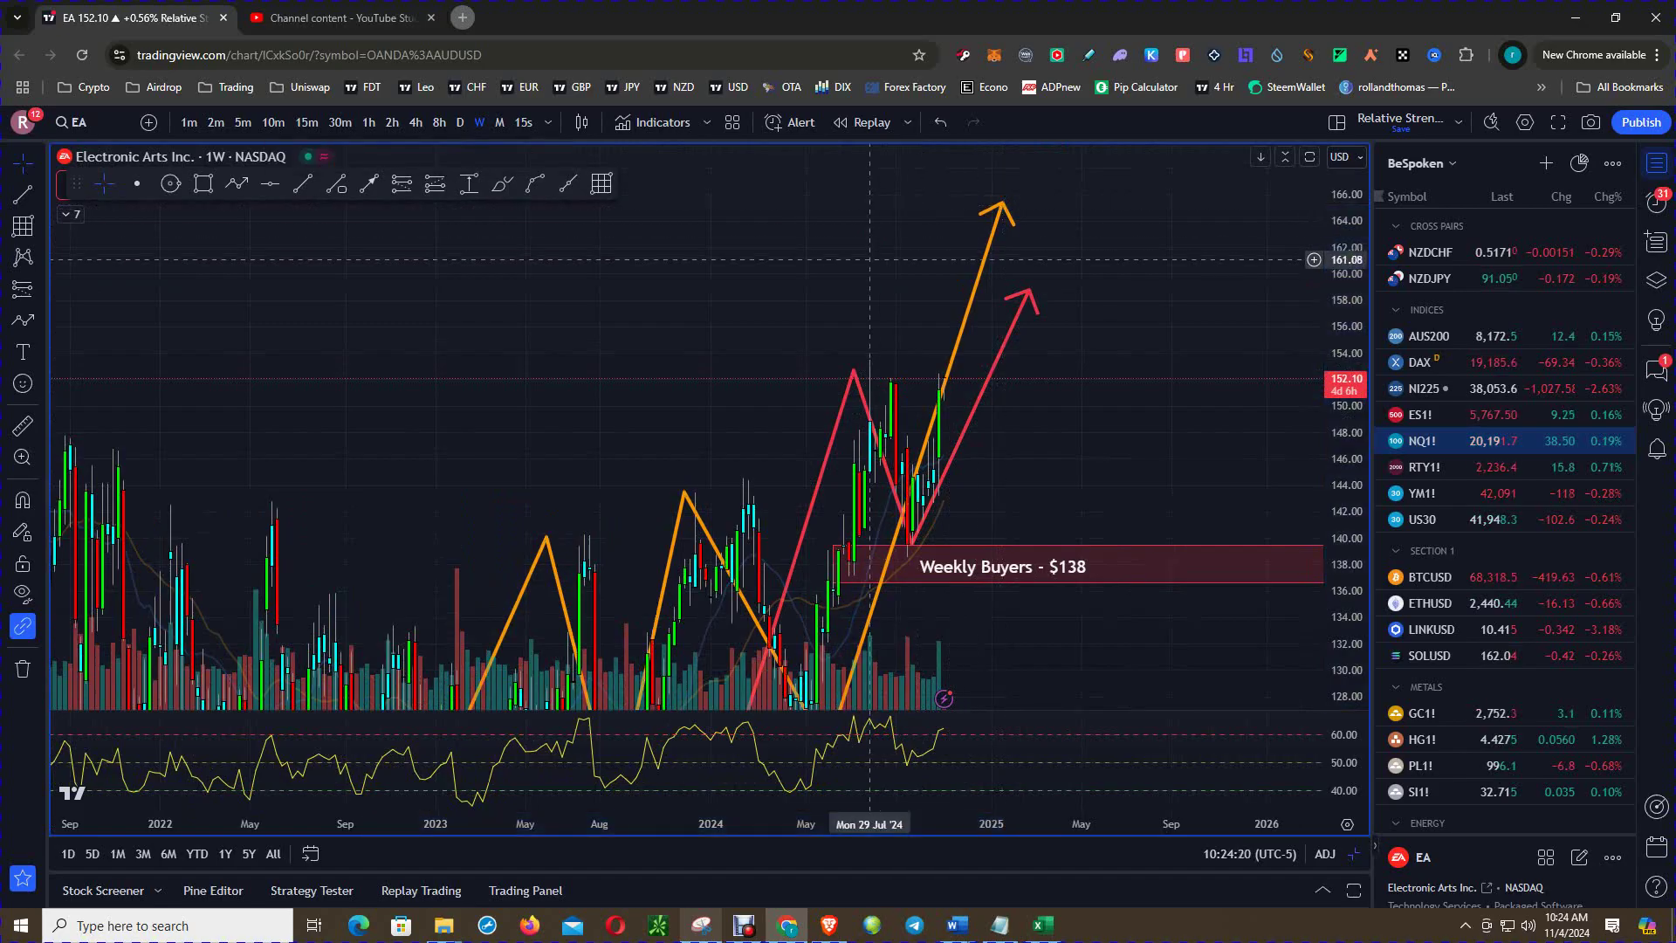
# - Move the "Weekly Buyers - $138" label along its zone on the weekly chart so it starts at about 16 December 2024
pyautogui.moveTo(757, 392); pyautogui.dragTo(748, 333)
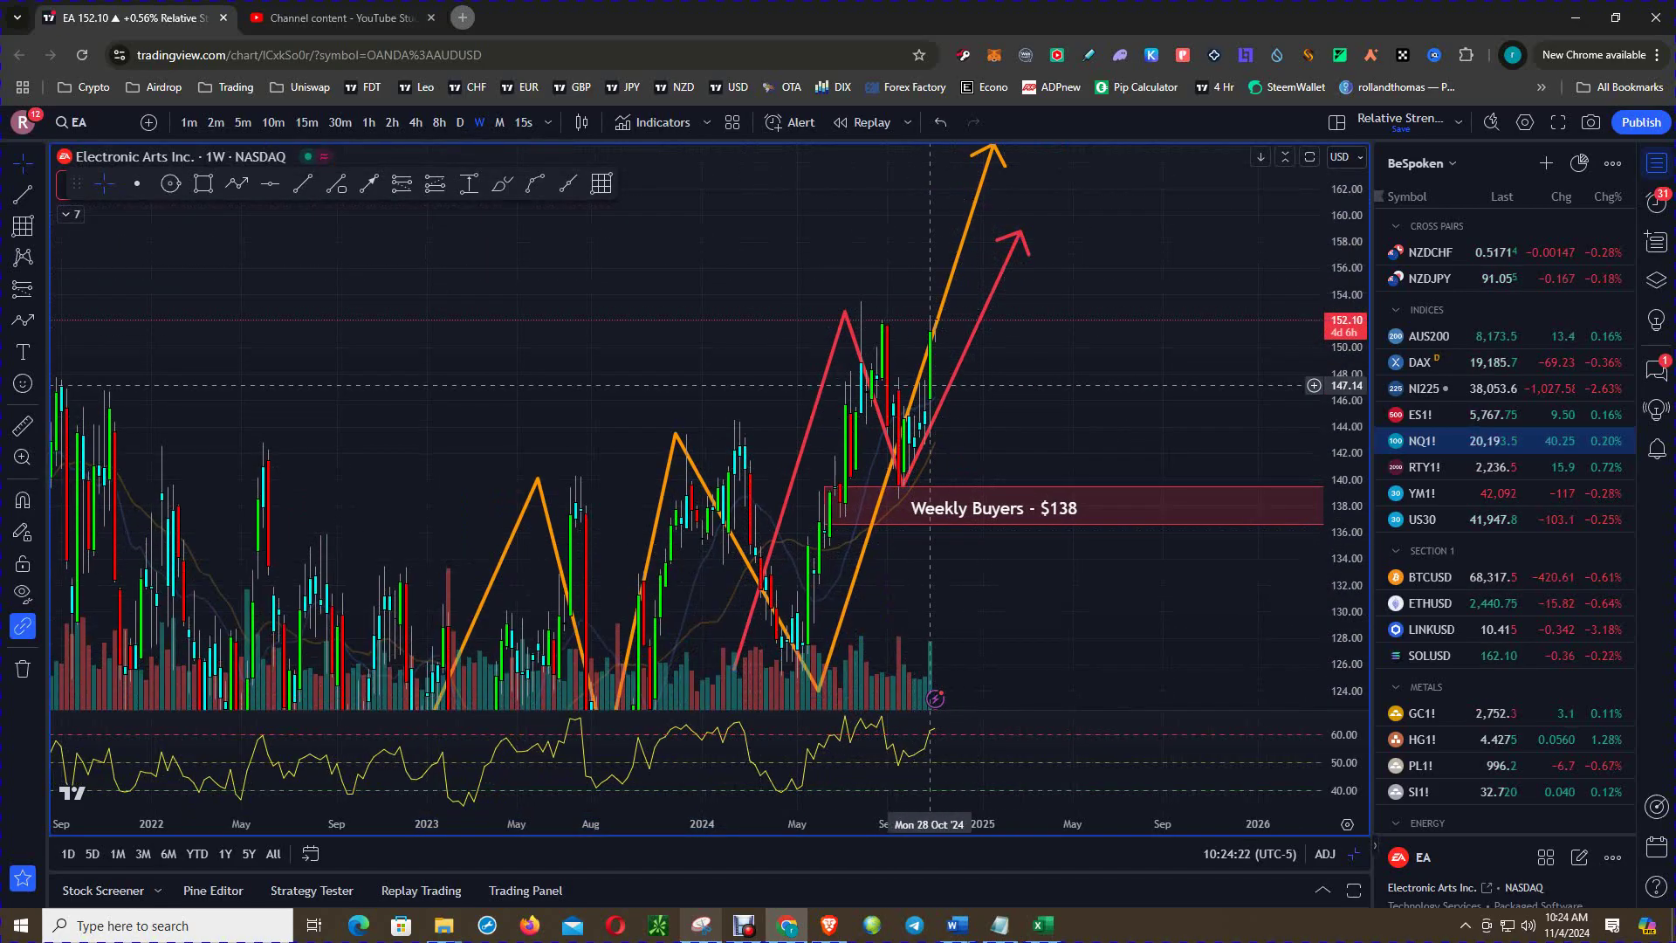
pyautogui.moveTo(953, 398); pyautogui.dragTo(1073, 356)
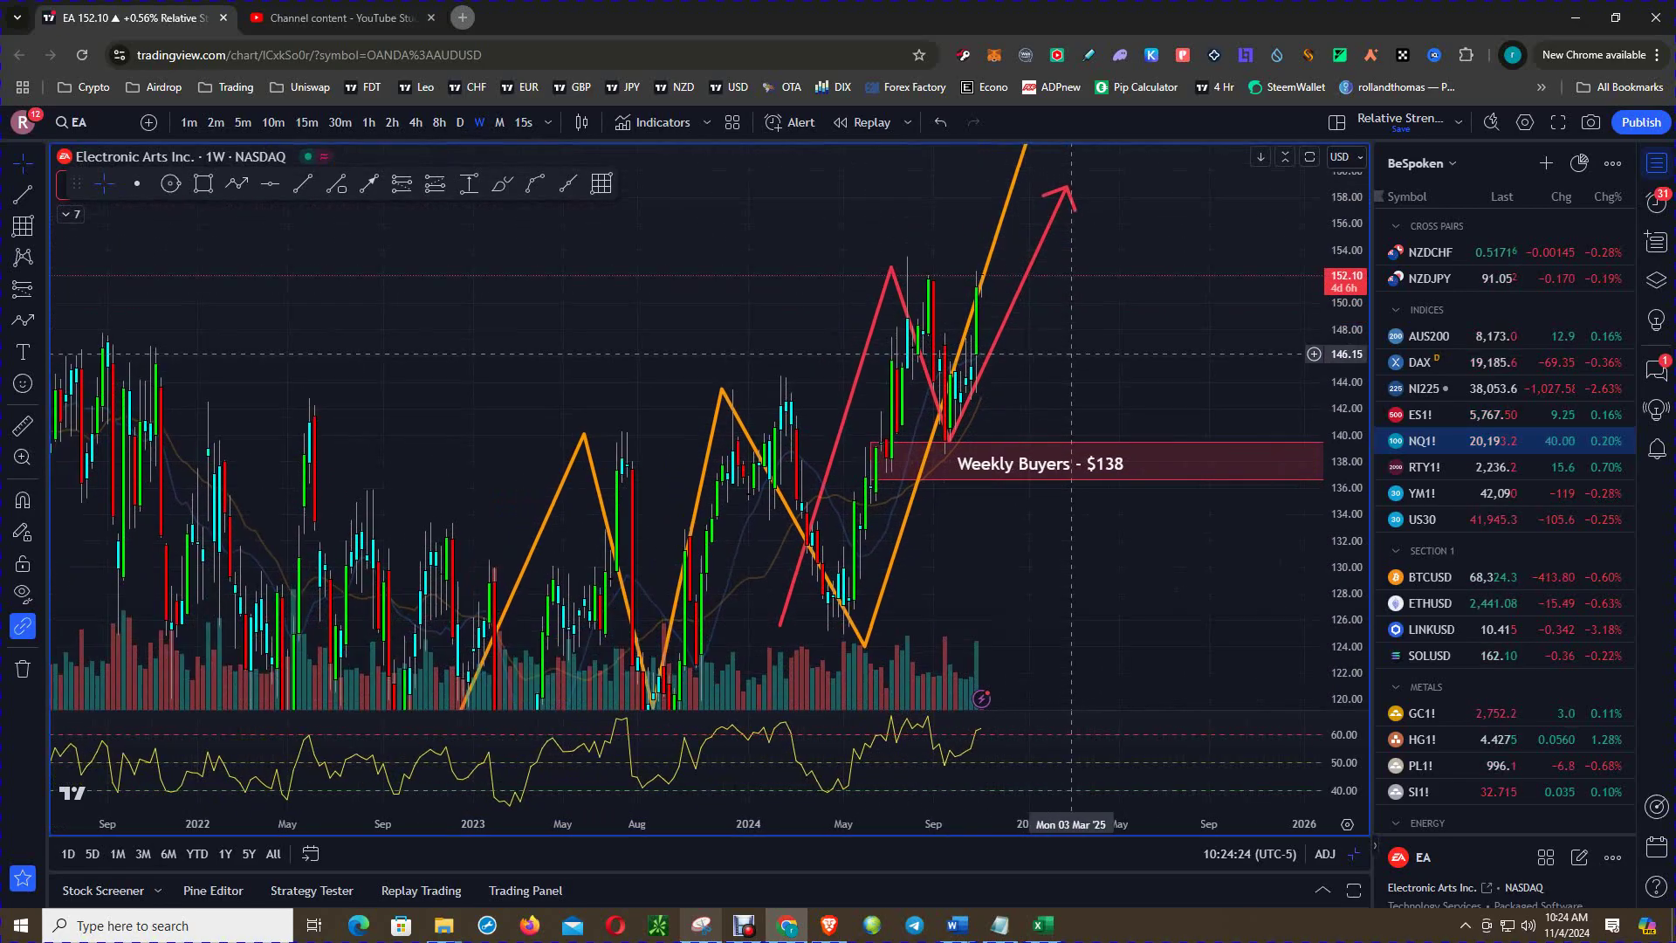
pyautogui.scroll(2, 1170, 437)
pyautogui.moveTo(1345, 567); pyautogui.dragTo(1344, 462)
pyautogui.moveTo(945, 306); pyautogui.dragTo(980, 318)
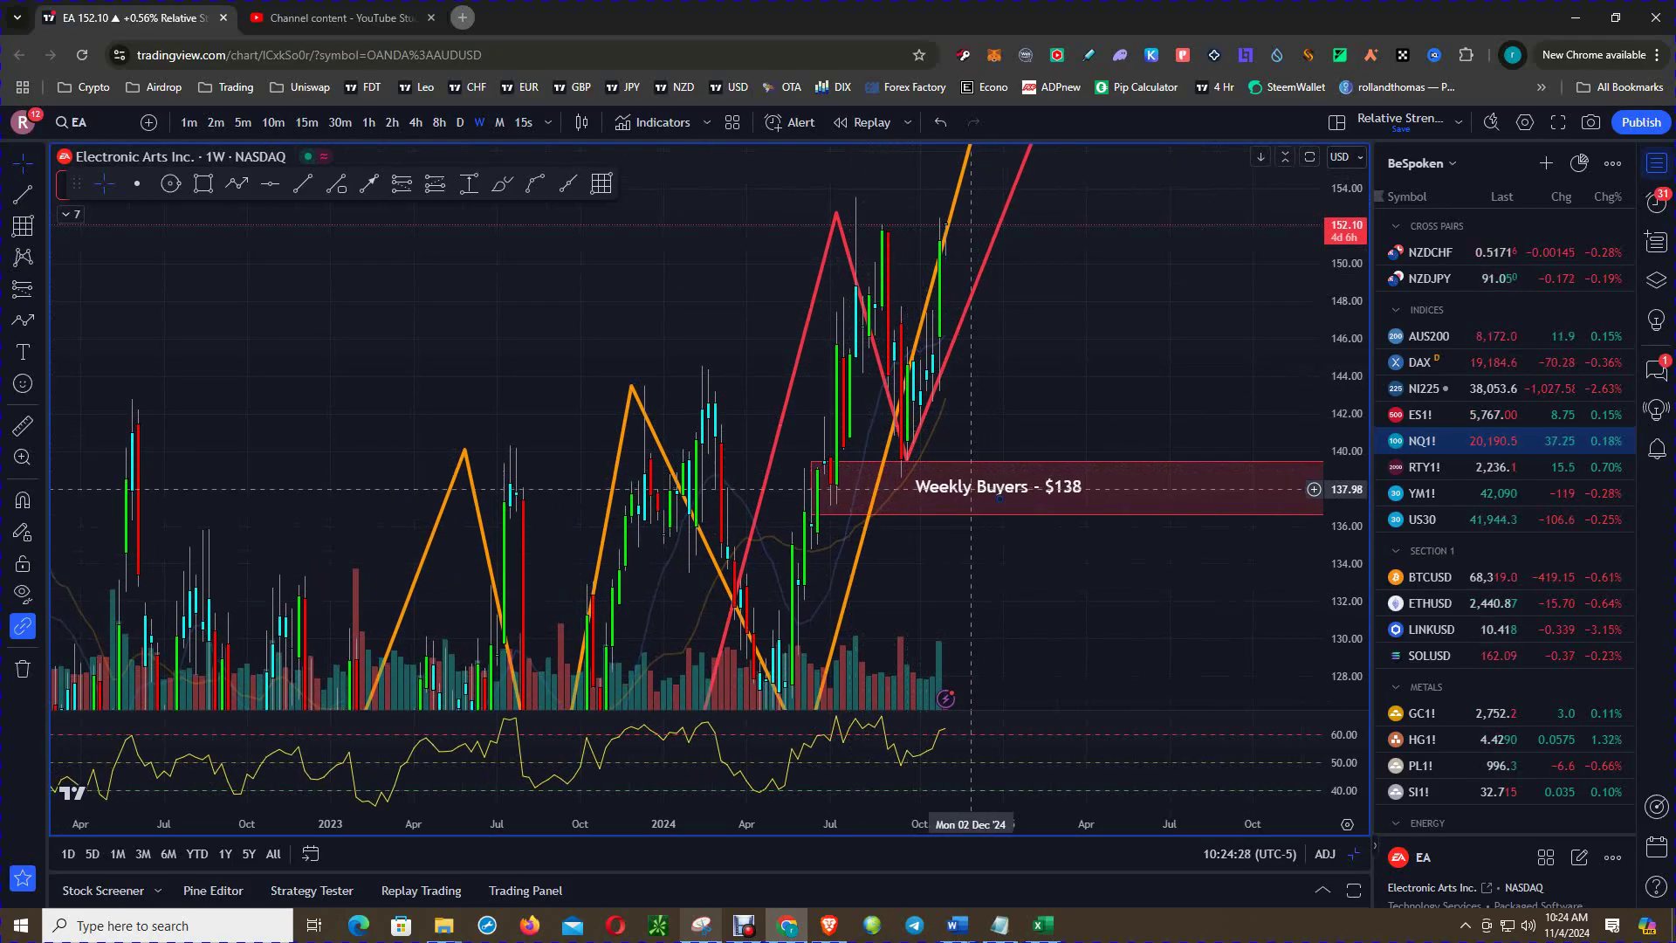
pyautogui.click(1016, 490)
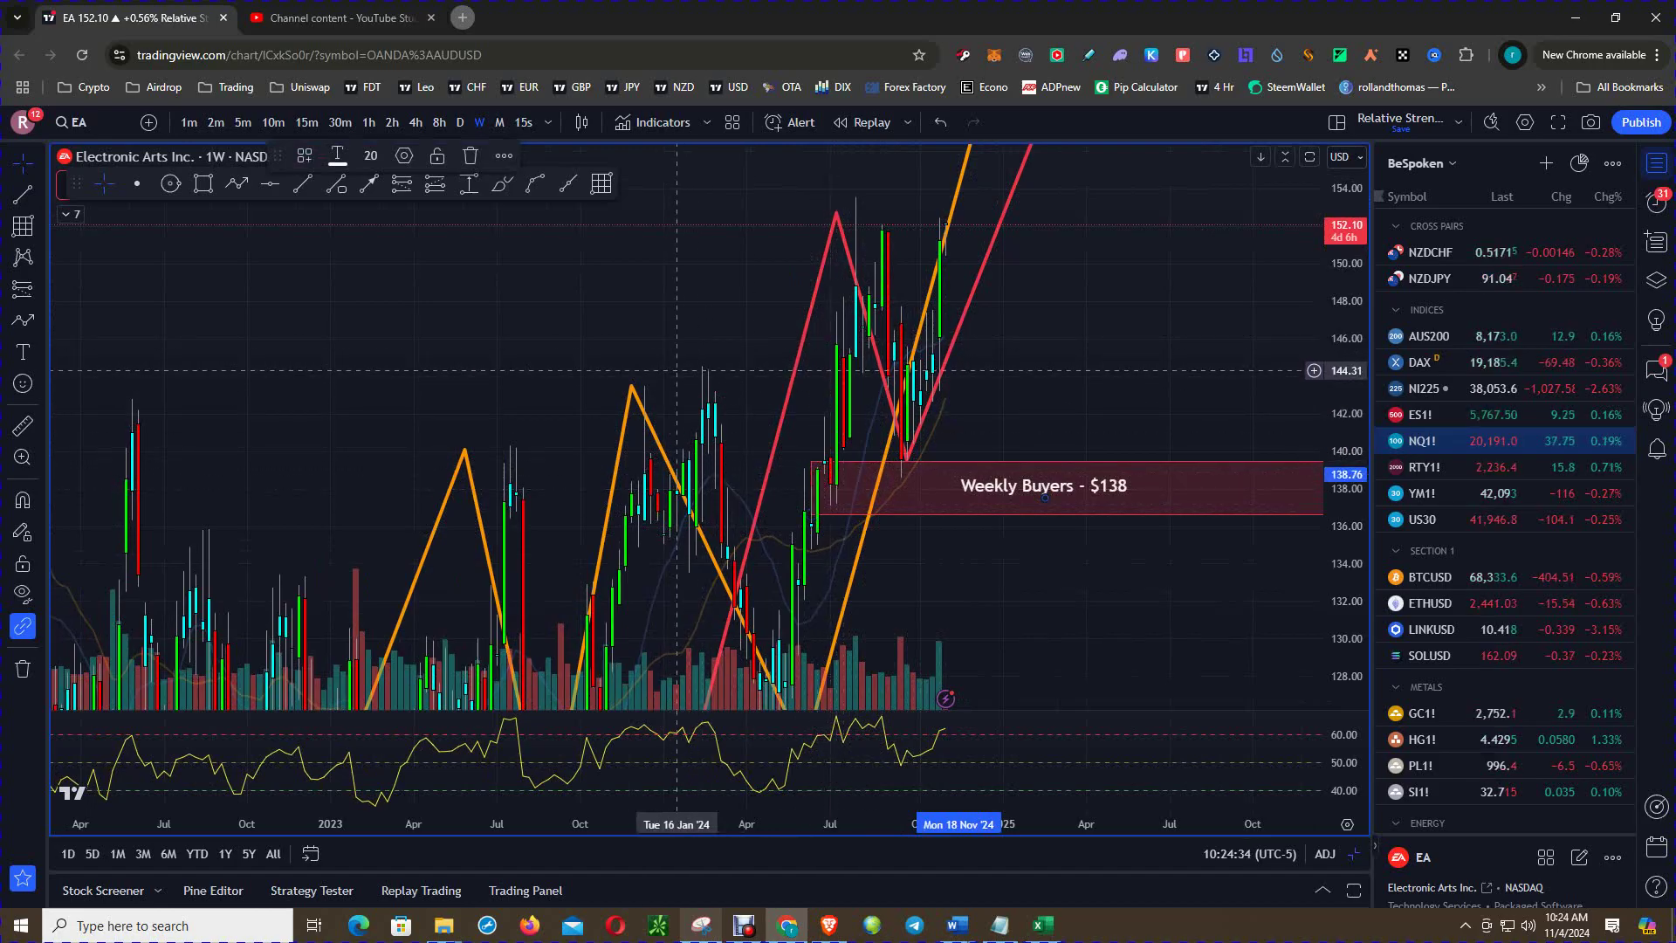
pyautogui.moveTo(696, 363); pyautogui.dragTo(654, 383)
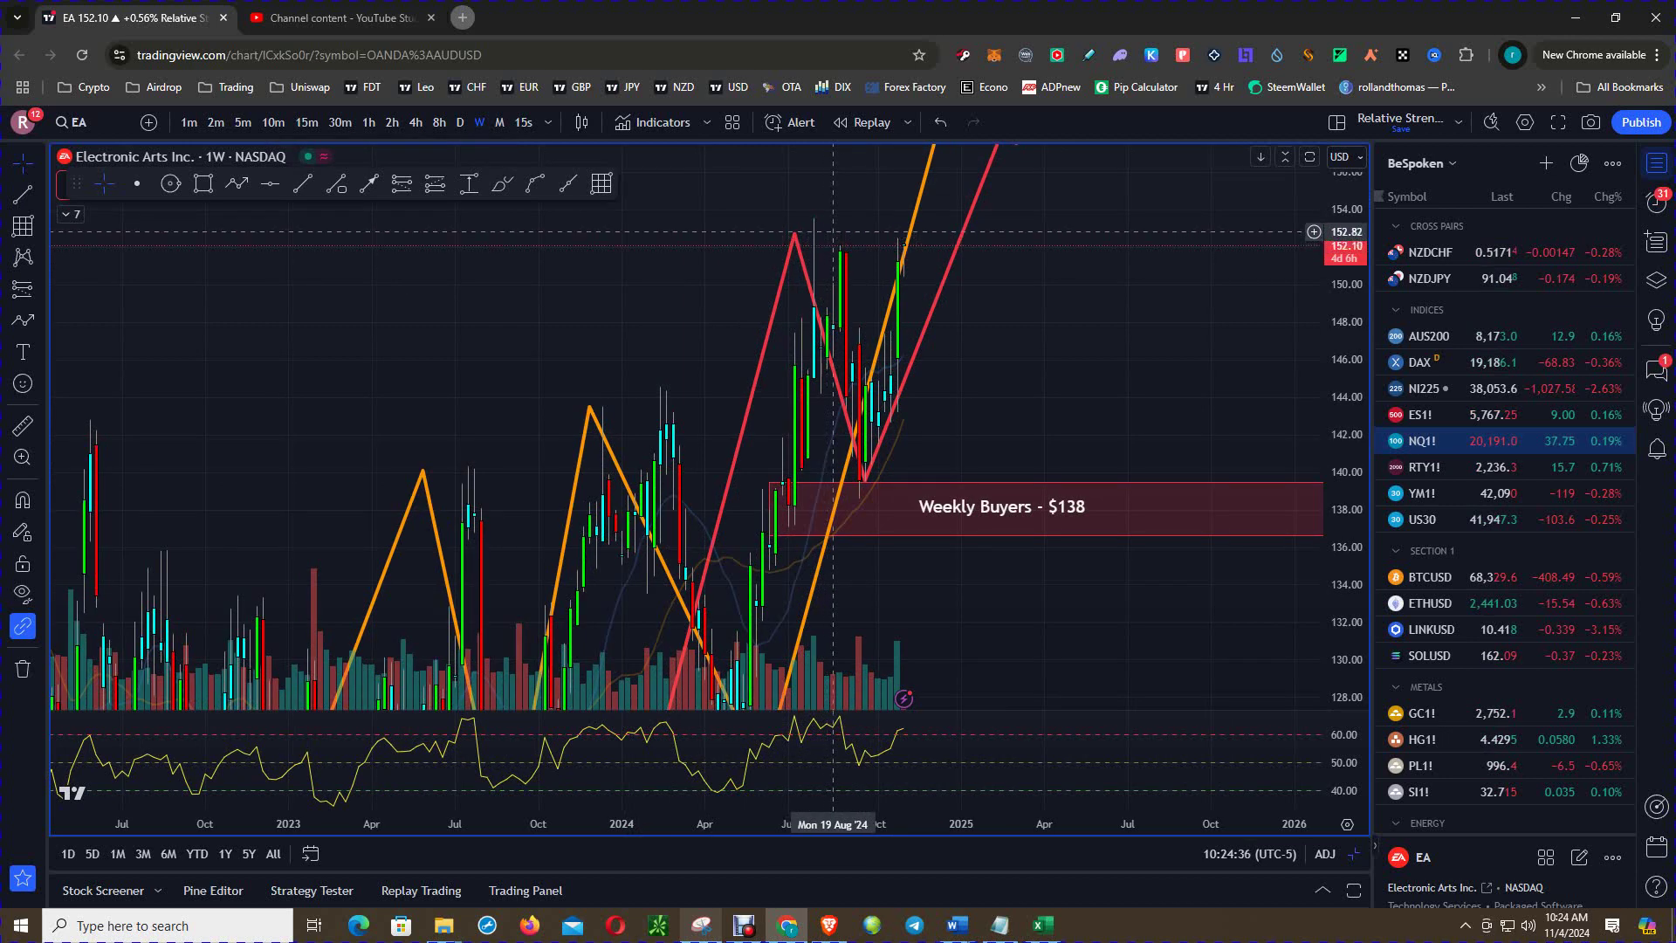
pyautogui.moveTo(917, 458); pyautogui.dragTo(928, 473)
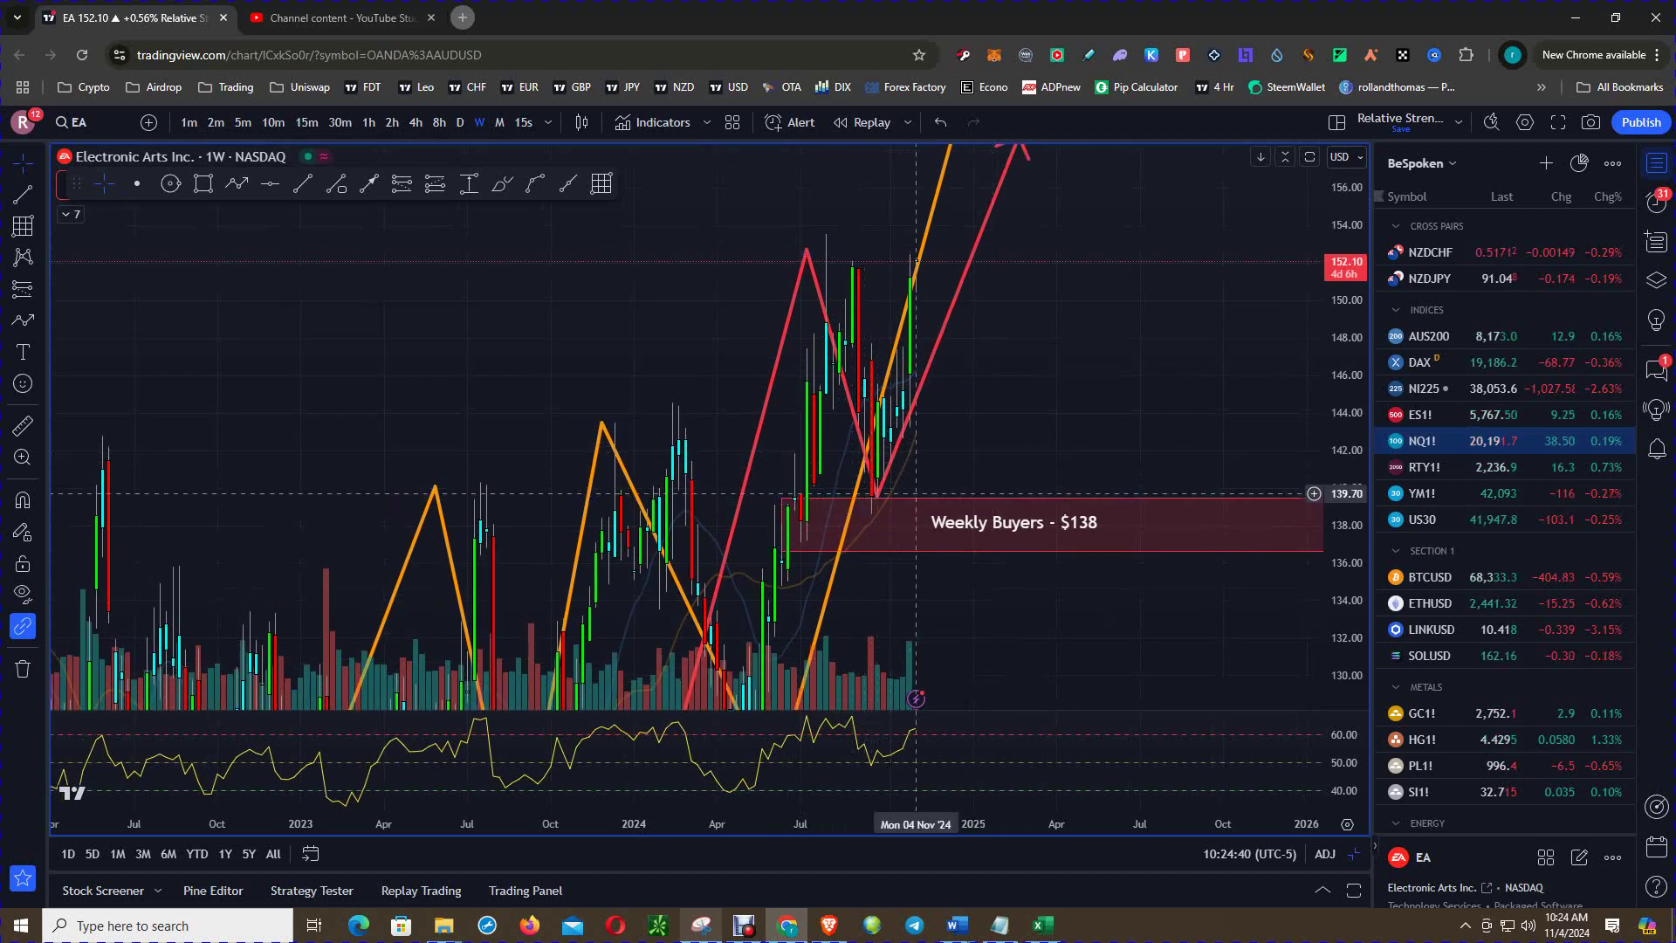
pyautogui.moveTo(986, 464); pyautogui.dragTo(988, 460)
pyautogui.moveTo(969, 517); pyautogui.dragTo(995, 518)
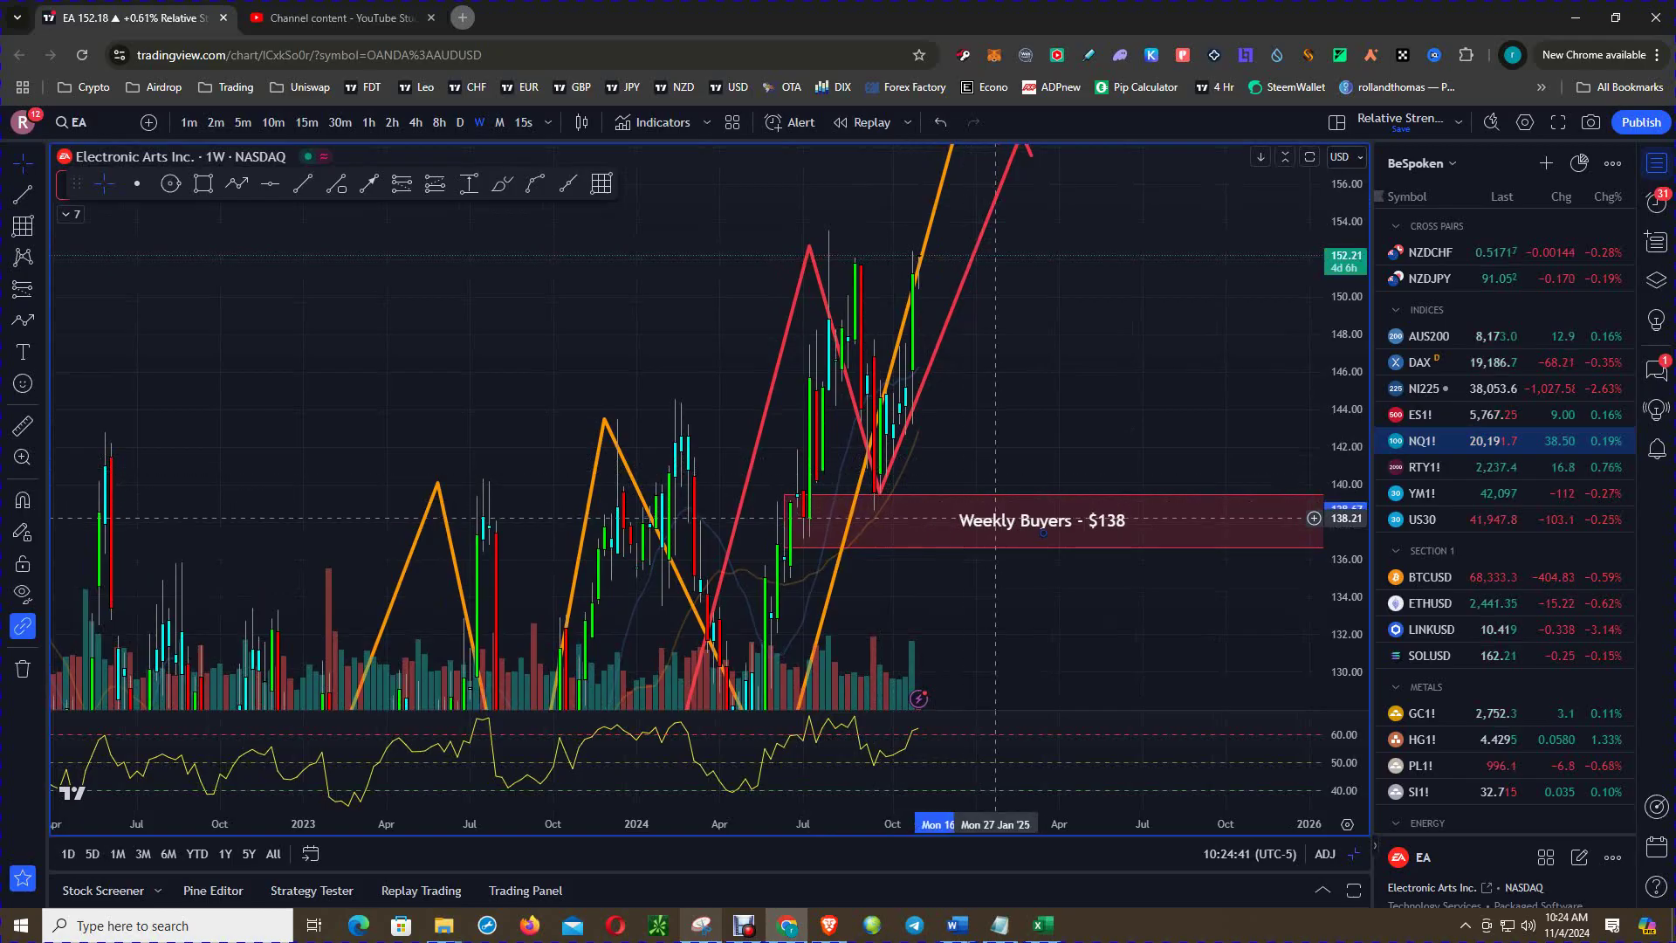
# - Place a long position from mid-September 2023 to mid-April 2024 with entry at 139.65 and stop at 136.54, the zone's lower edge
pyautogui.moveTo(932, 376); pyautogui.dragTo(914, 423)
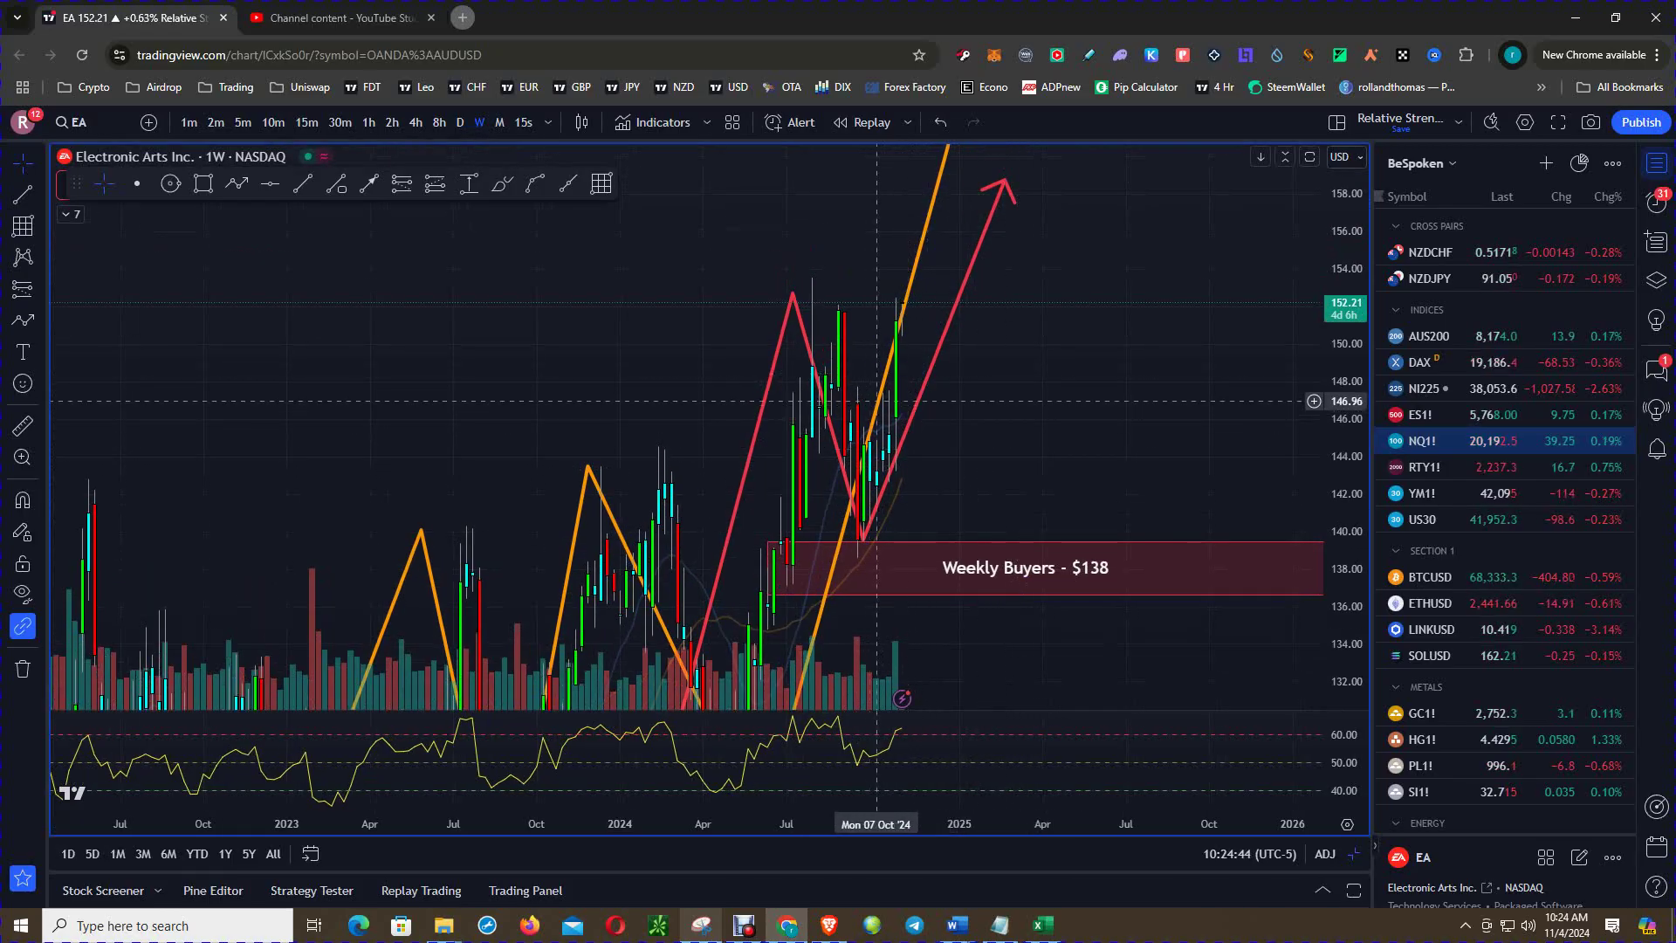
pyautogui.moveTo(1041, 393); pyautogui.dragTo(1047, 467)
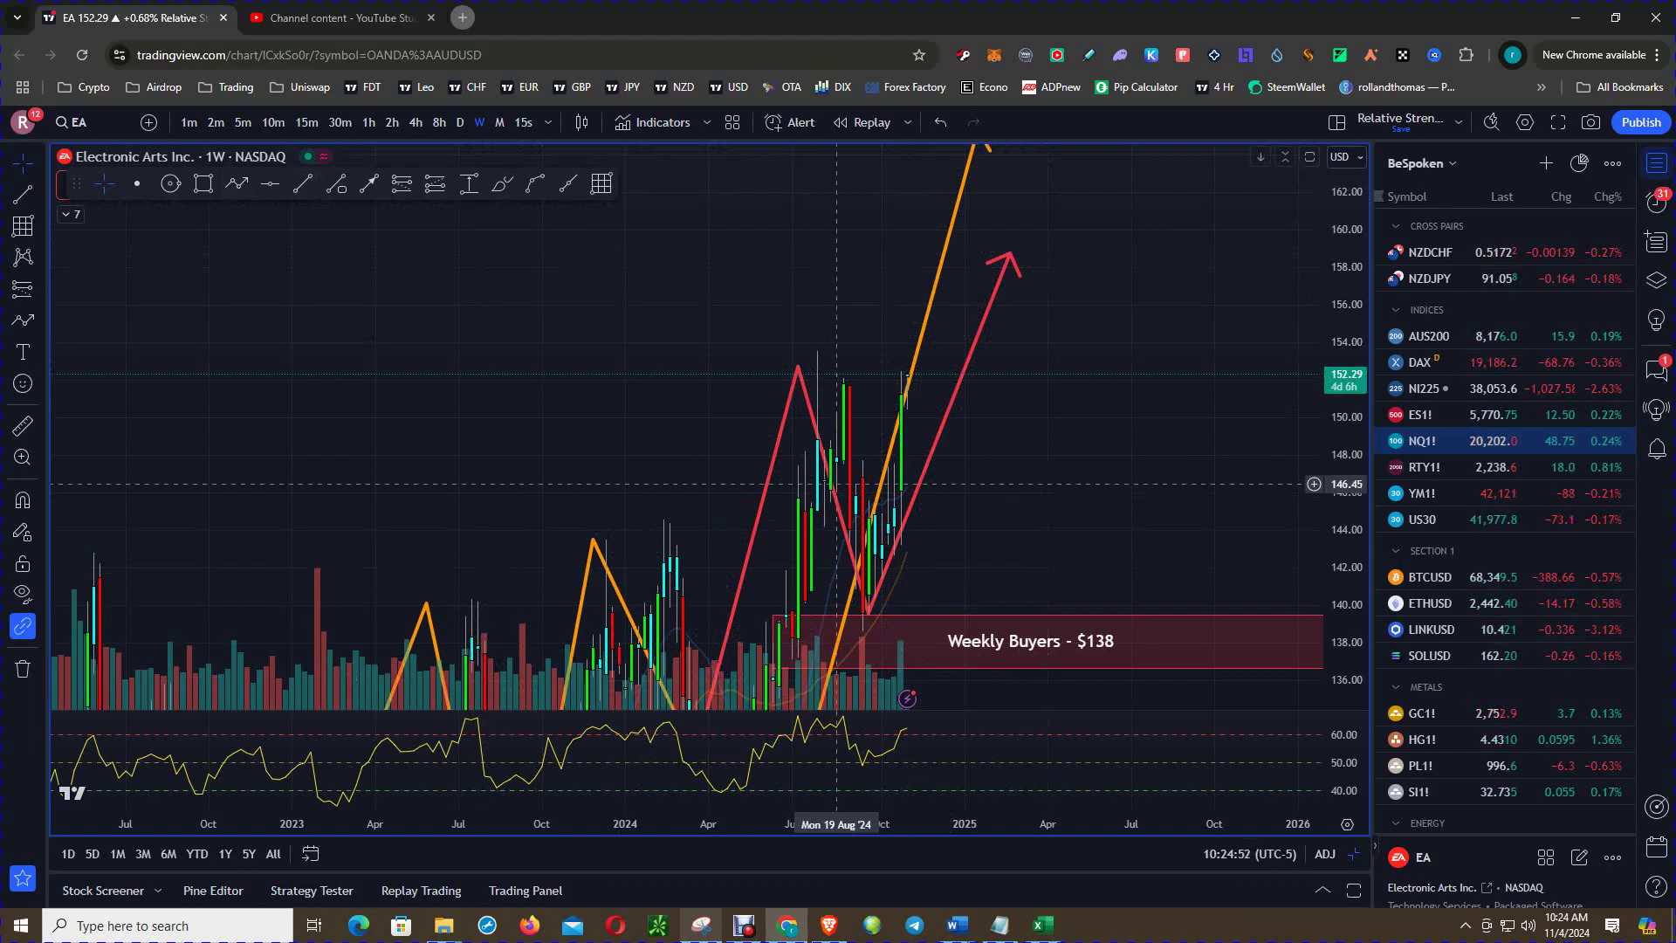
pyautogui.moveTo(986, 567); pyautogui.dragTo(975, 522)
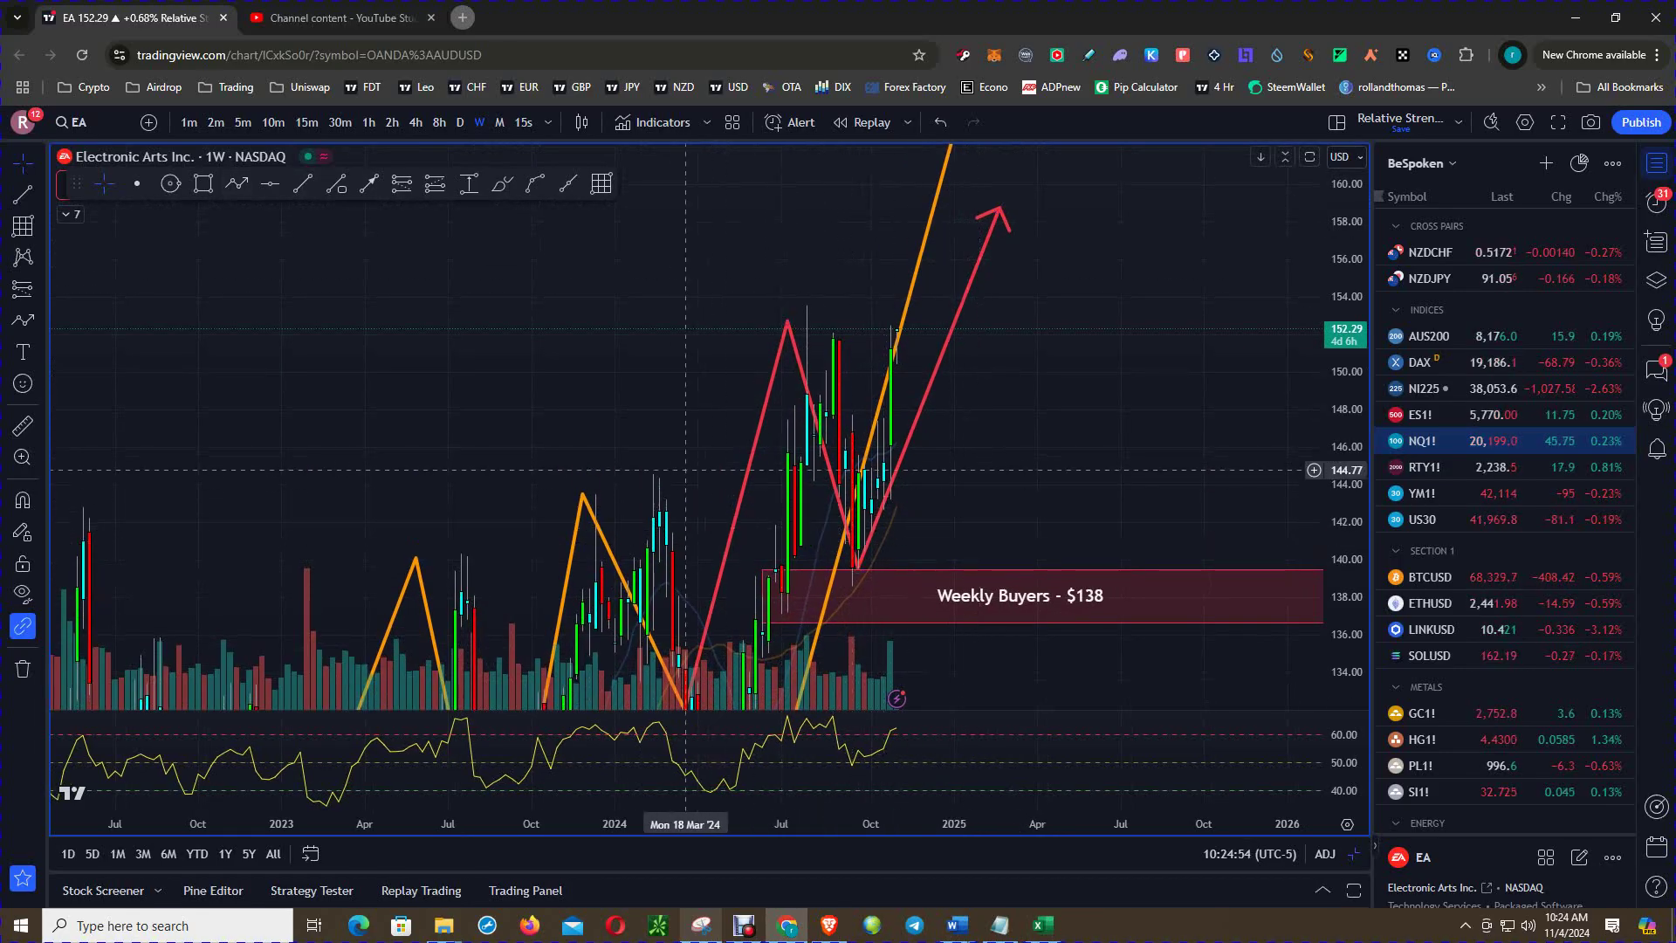
pyautogui.moveTo(685, 470); pyautogui.dragTo(680, 432)
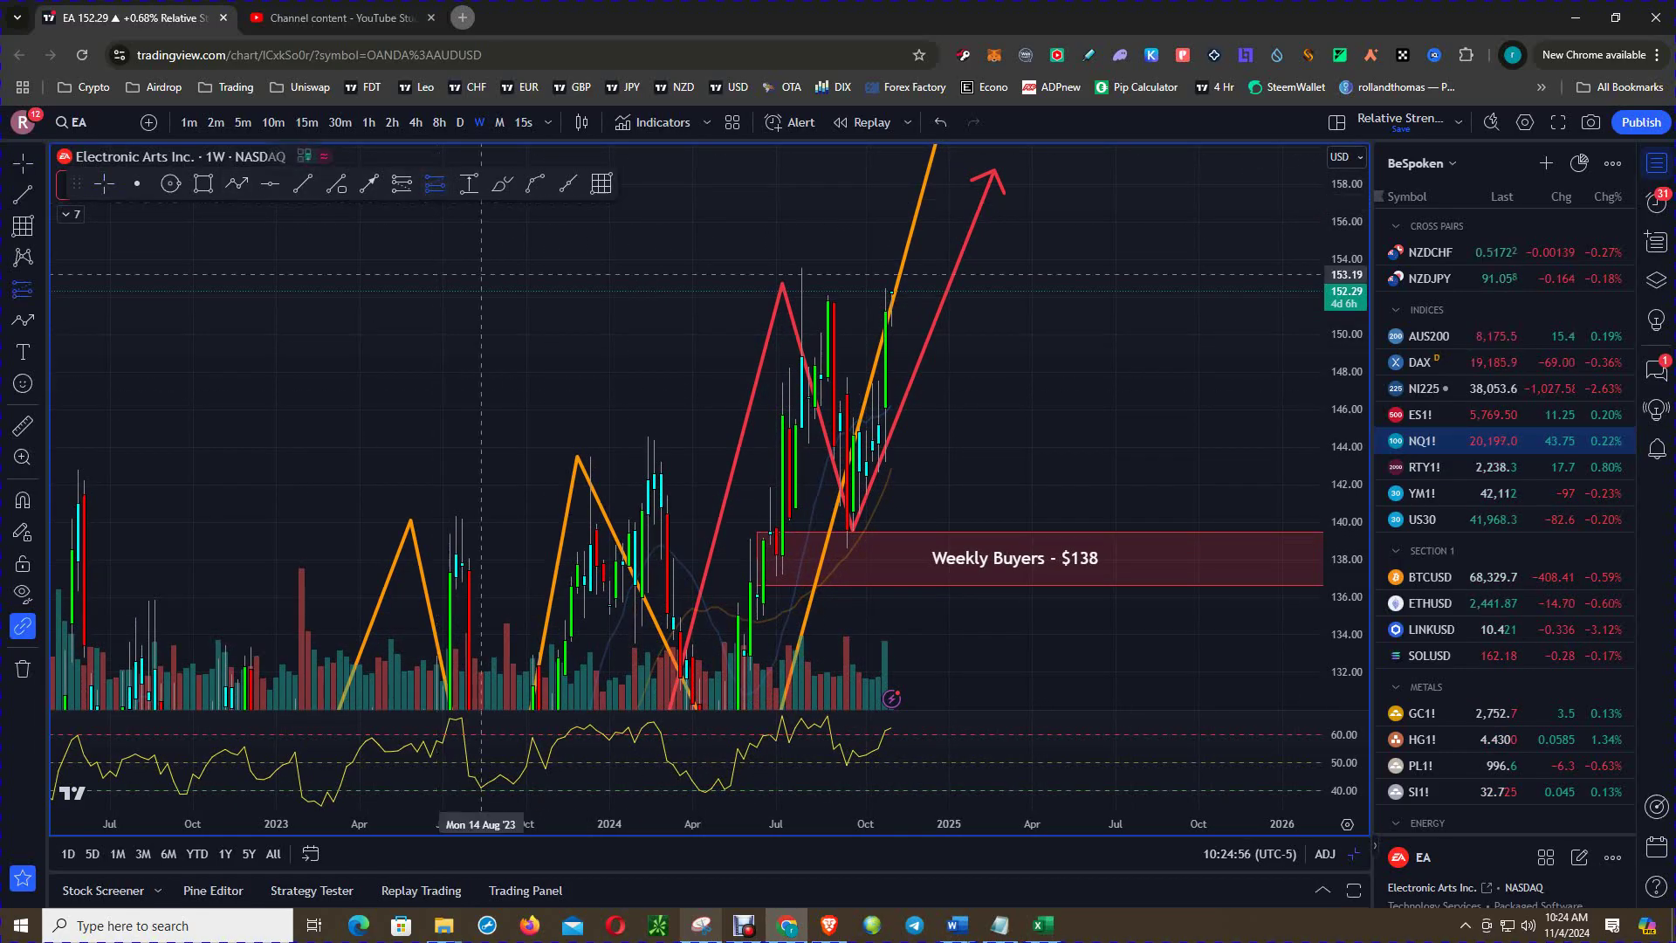
pyautogui.click(513, 528)
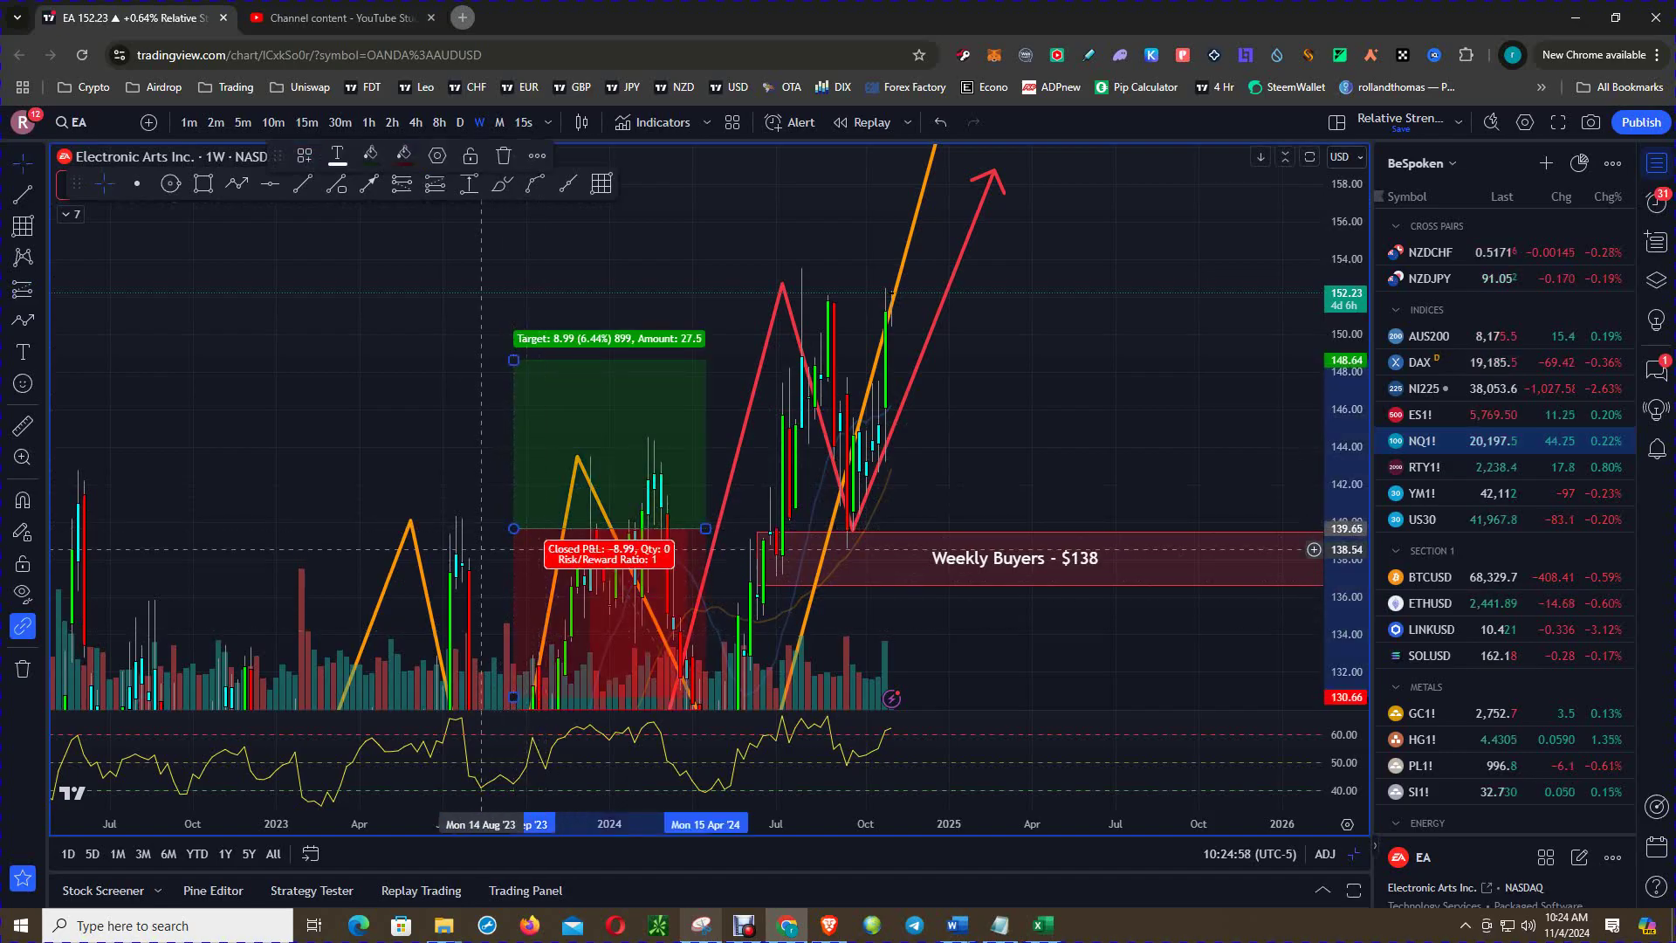
pyautogui.moveTo(494, 703); pyautogui.dragTo(534, 486)
pyautogui.click(520, 618)
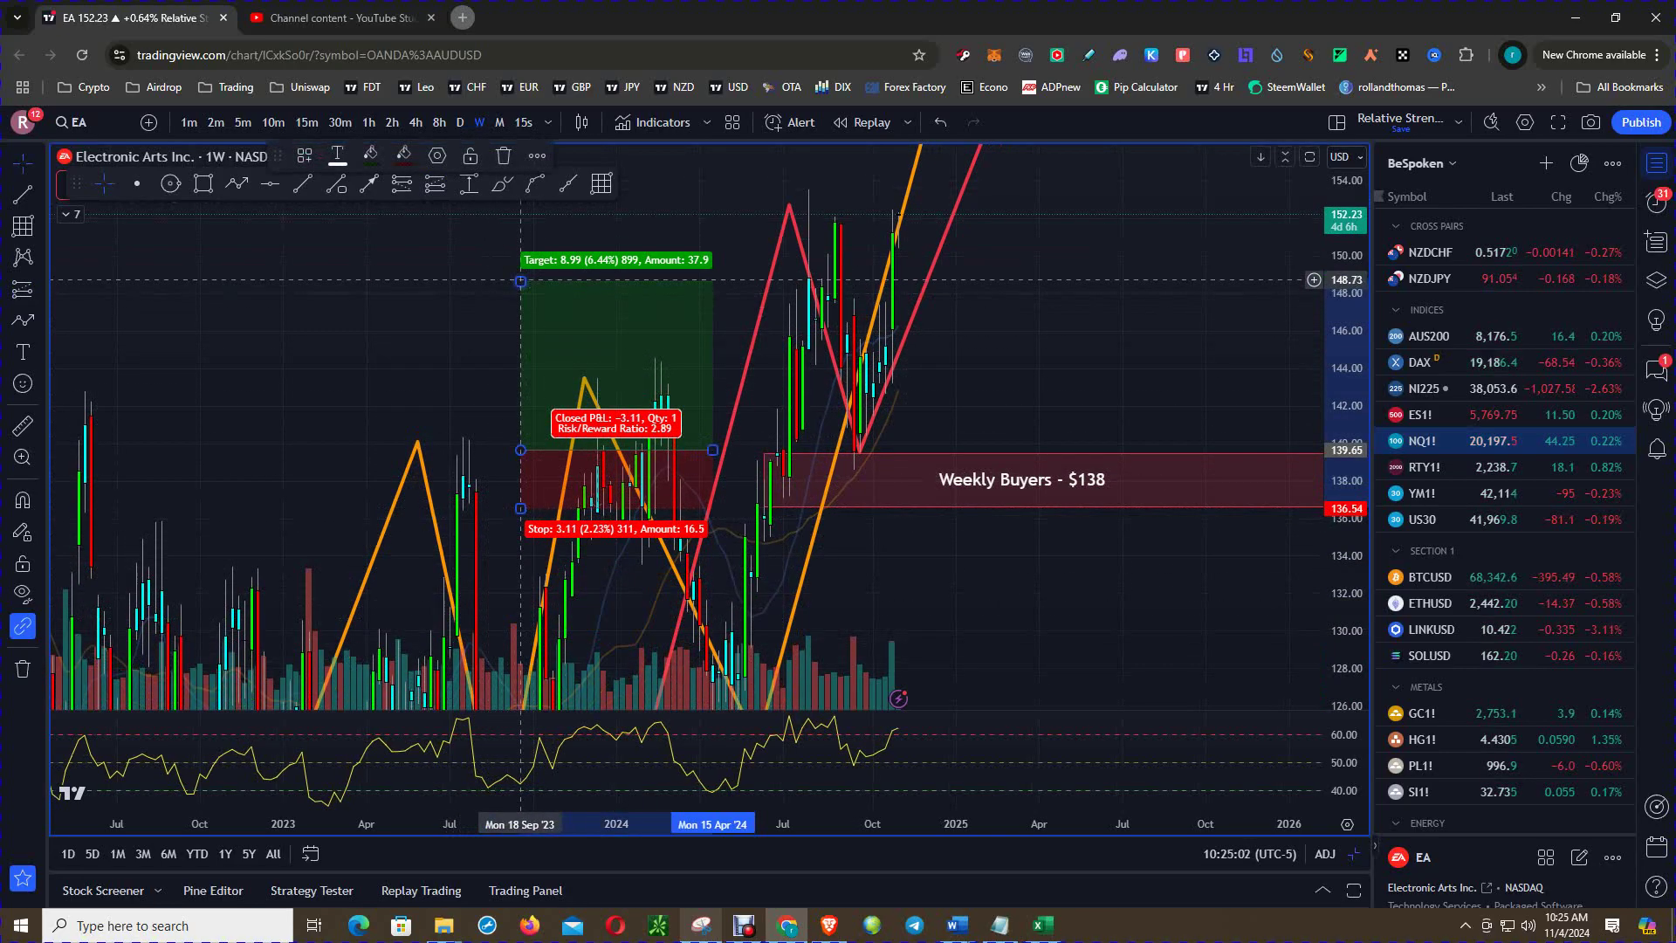
# - Raise the long position's profit target to 151.80
pyautogui.moveTo(520, 281); pyautogui.dragTo(520, 222)
pyautogui.click(424, 260)
pyautogui.click(555, 340)
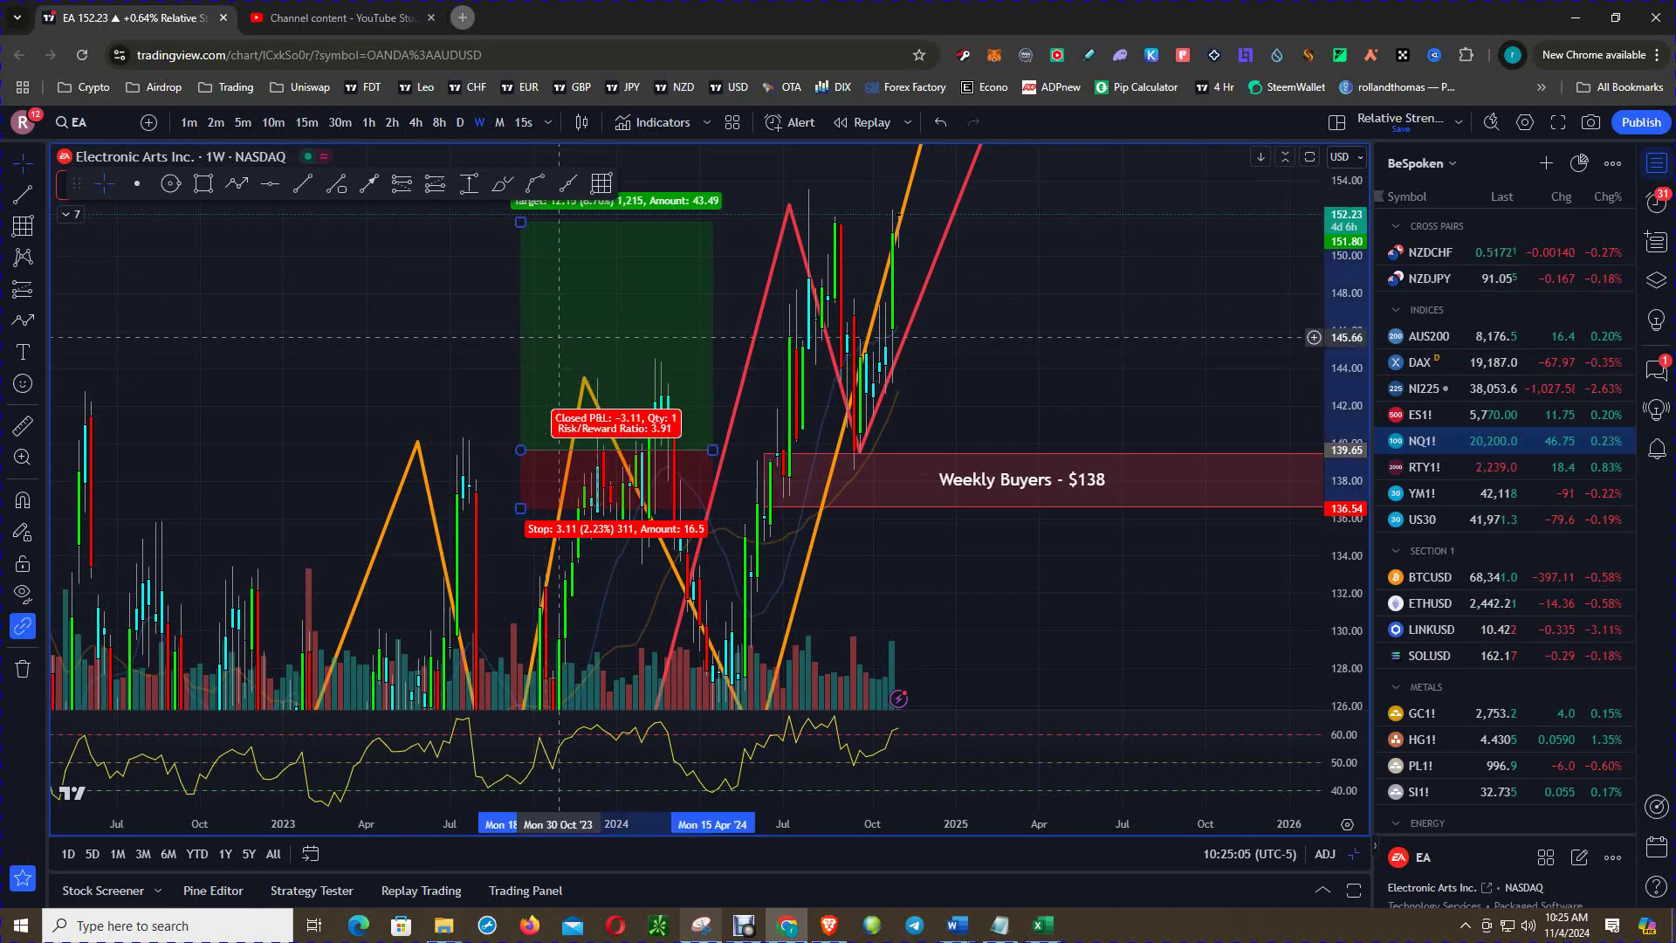
pyautogui.moveTo(1072, 316); pyautogui.dragTo(1117, 366)
# - Restore the multi-chart layout from the weekly chart and maximize the daily chart, stretching its price scale slightly
pyautogui.click(1352, 853)
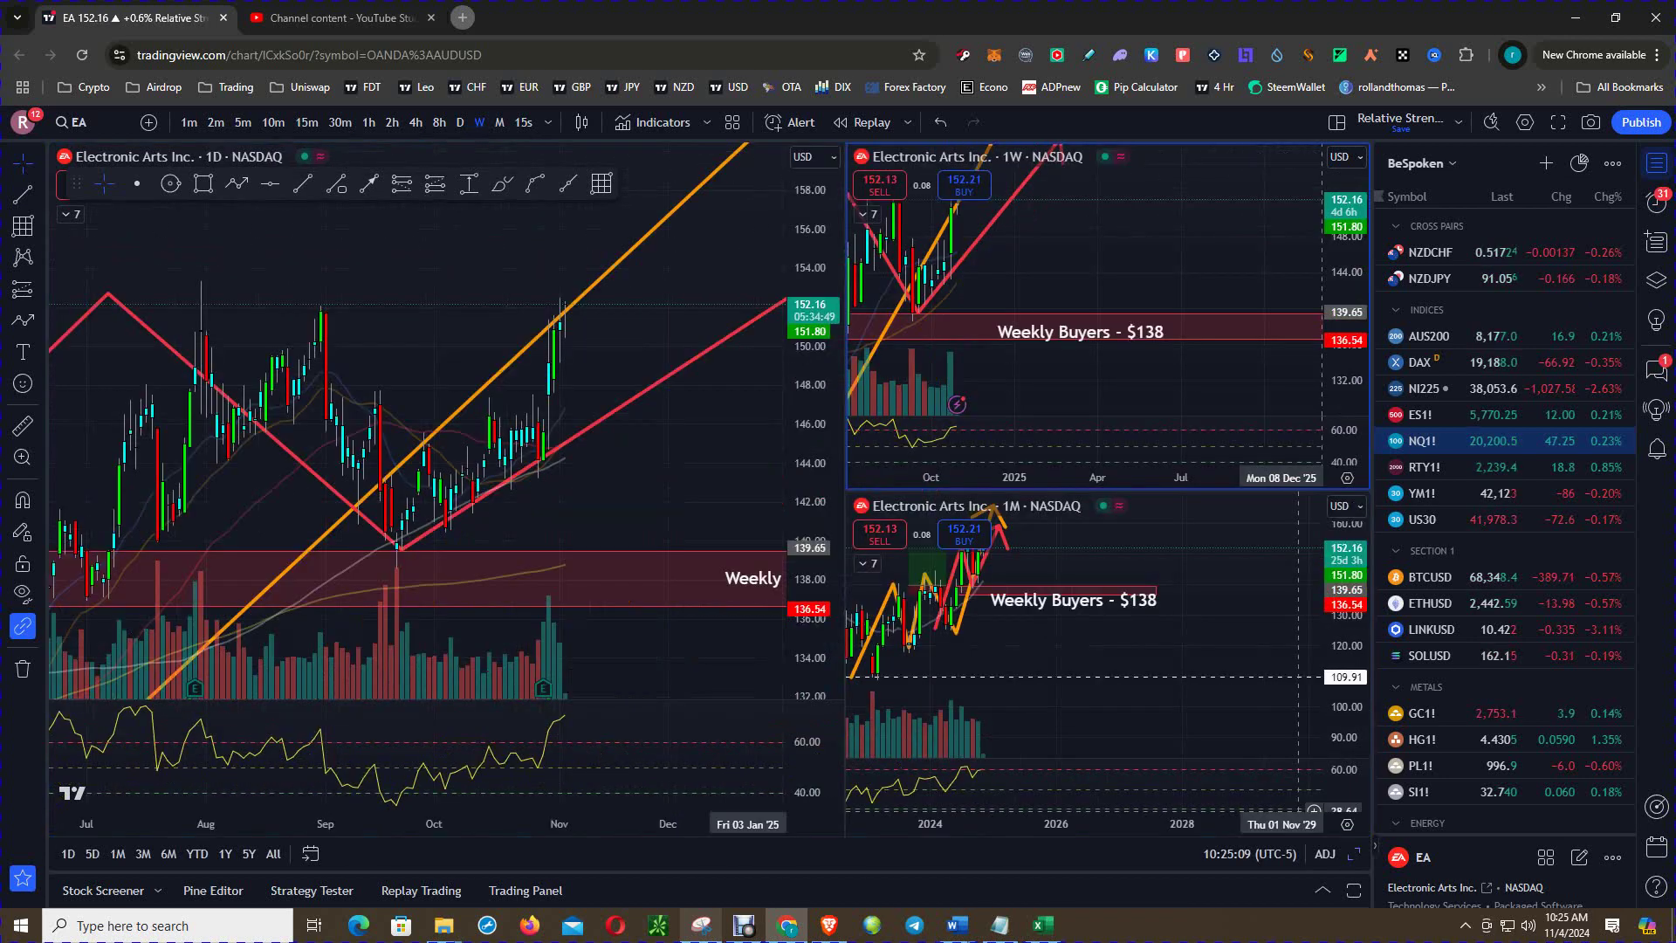
pyautogui.click(1353, 854)
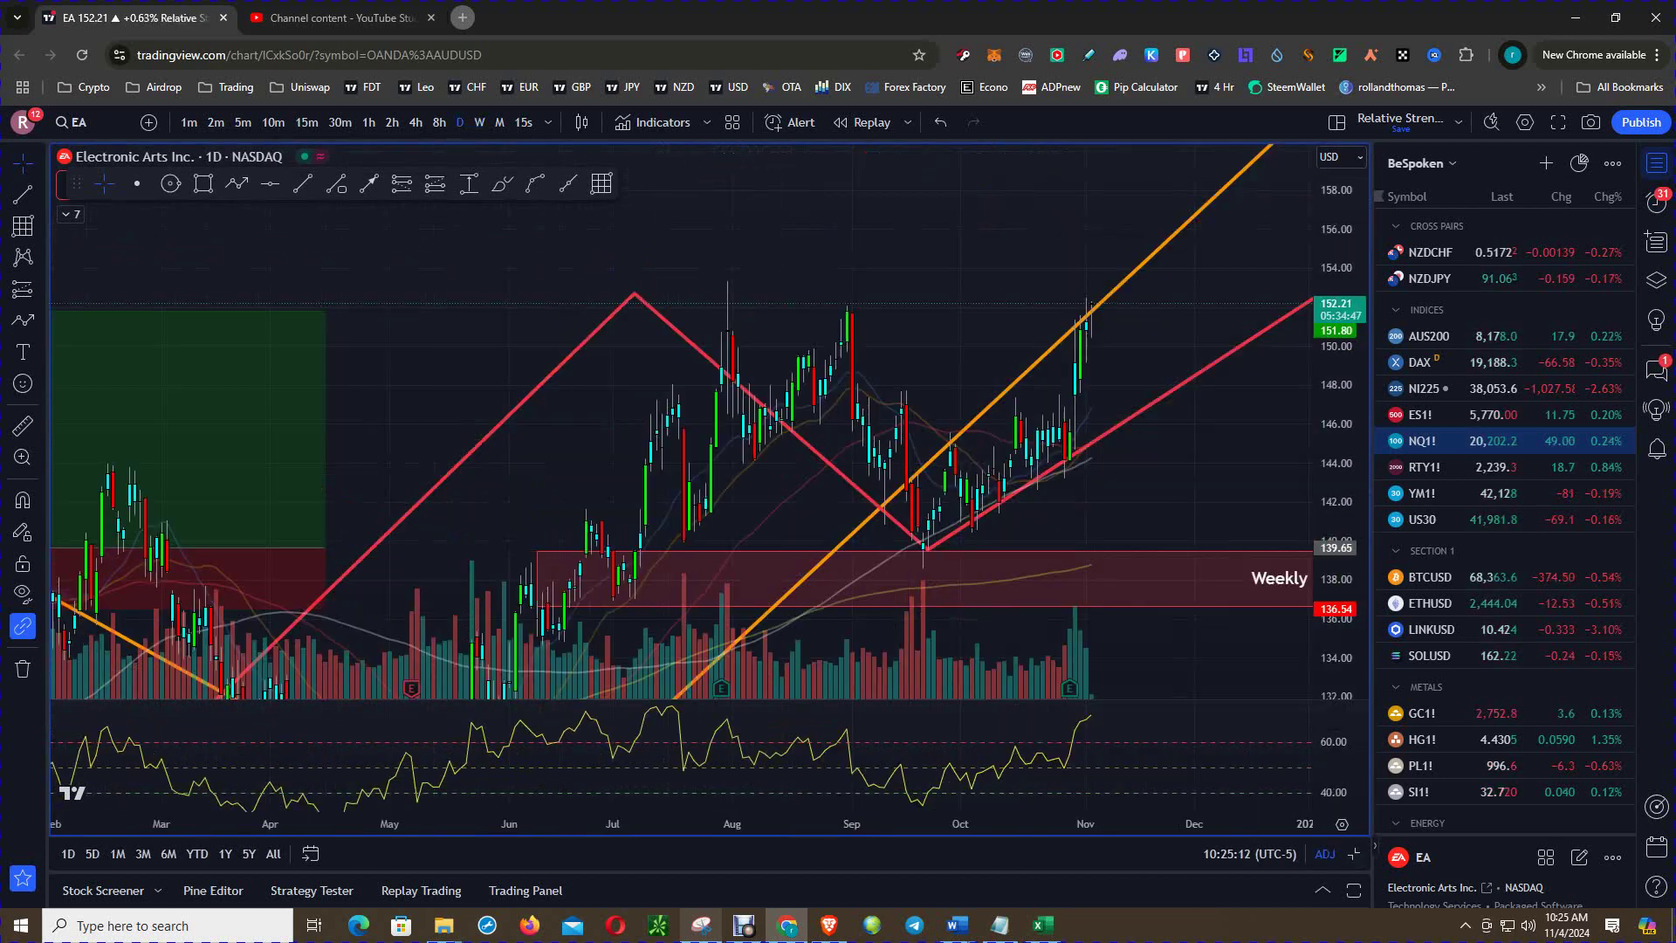
pyautogui.moveTo(934, 349); pyautogui.dragTo(885, 262)
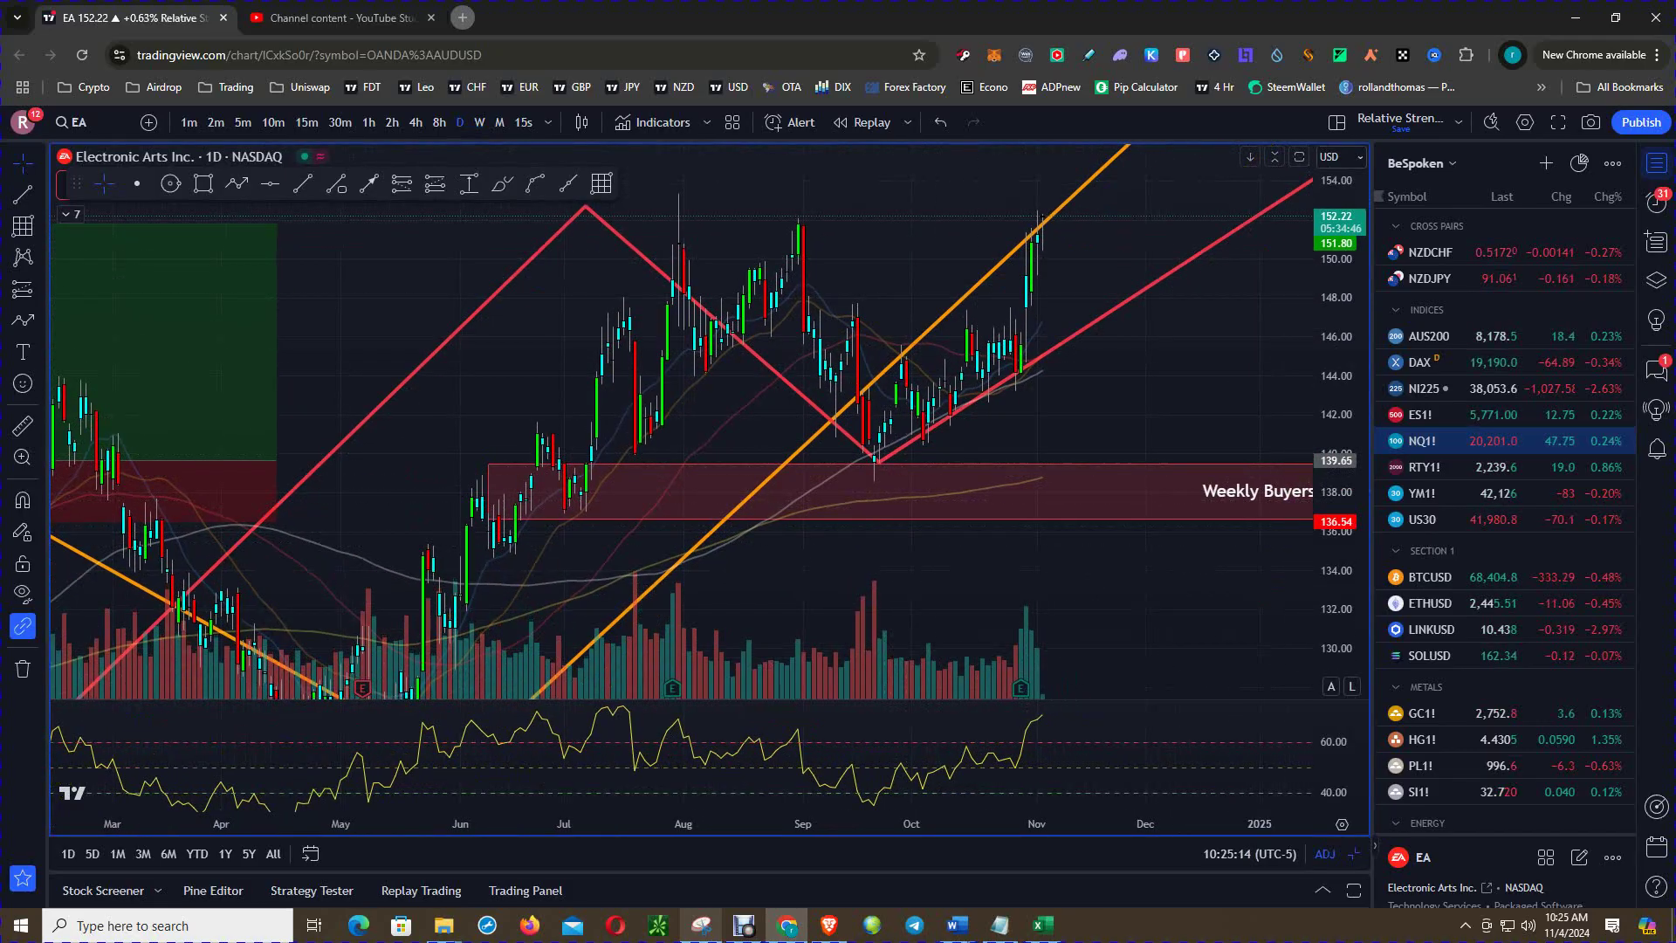
pyautogui.moveTo(1335, 502); pyautogui.dragTo(1334, 427)
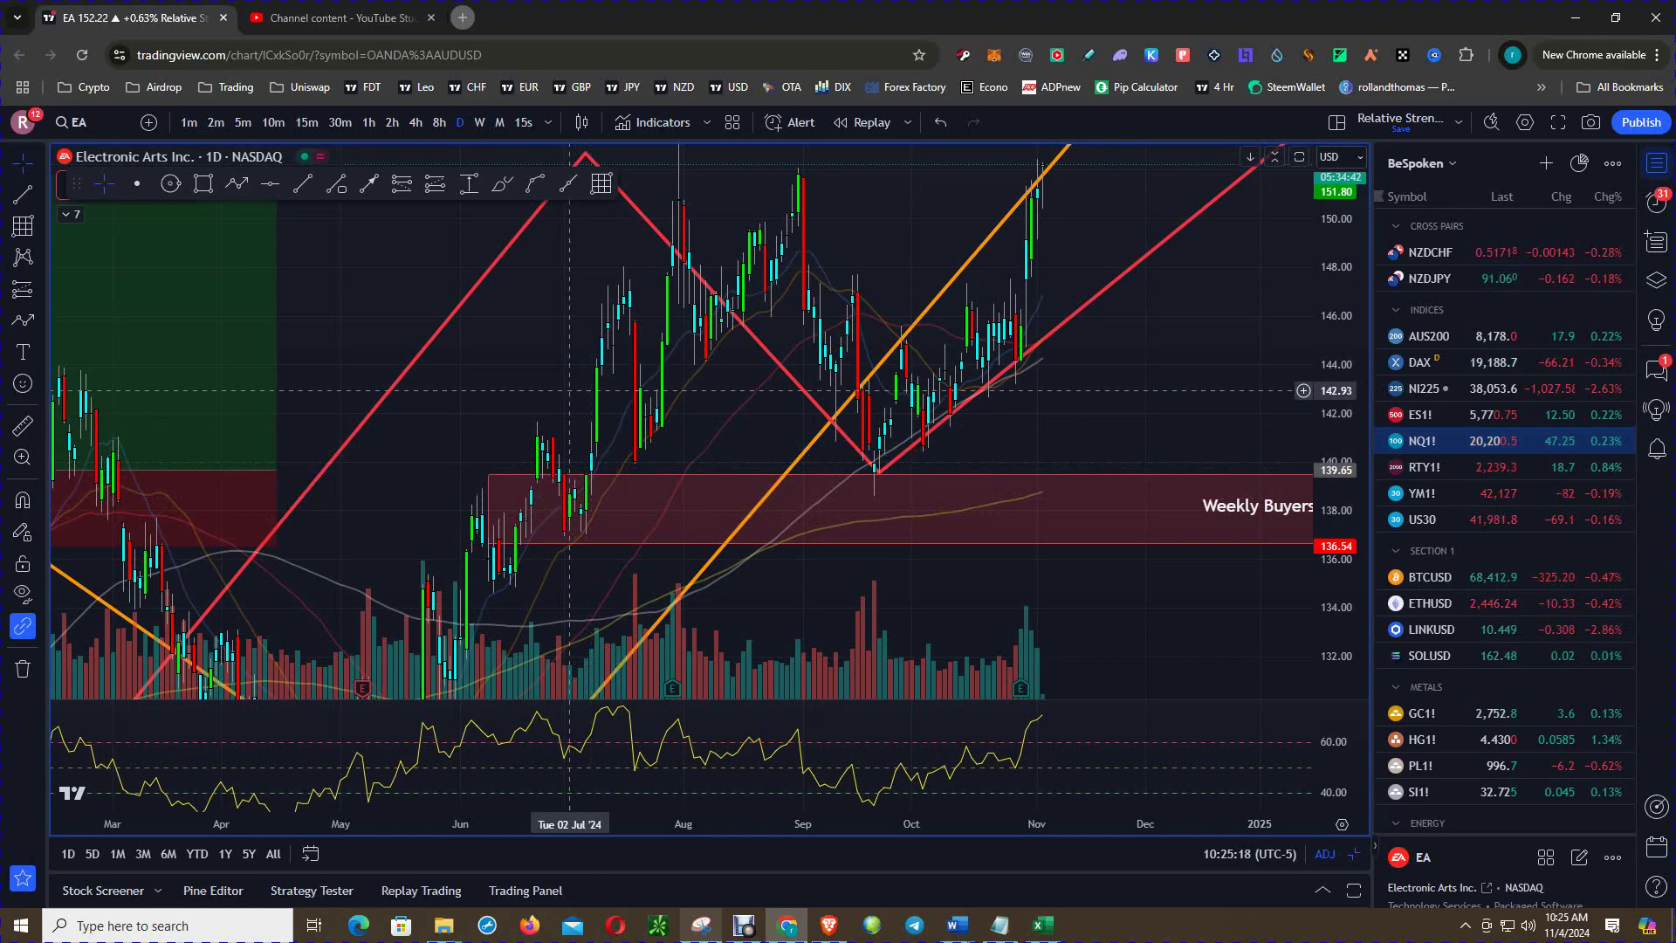
# - Draw a rectangle over the weekly zone's upper edge from 9 July 2024 to 22 January 2025, between 140.31 and 138.63
pyautogui.moveTo(592, 458); pyautogui.dragTo(549, 494)
pyautogui.click(203, 184)
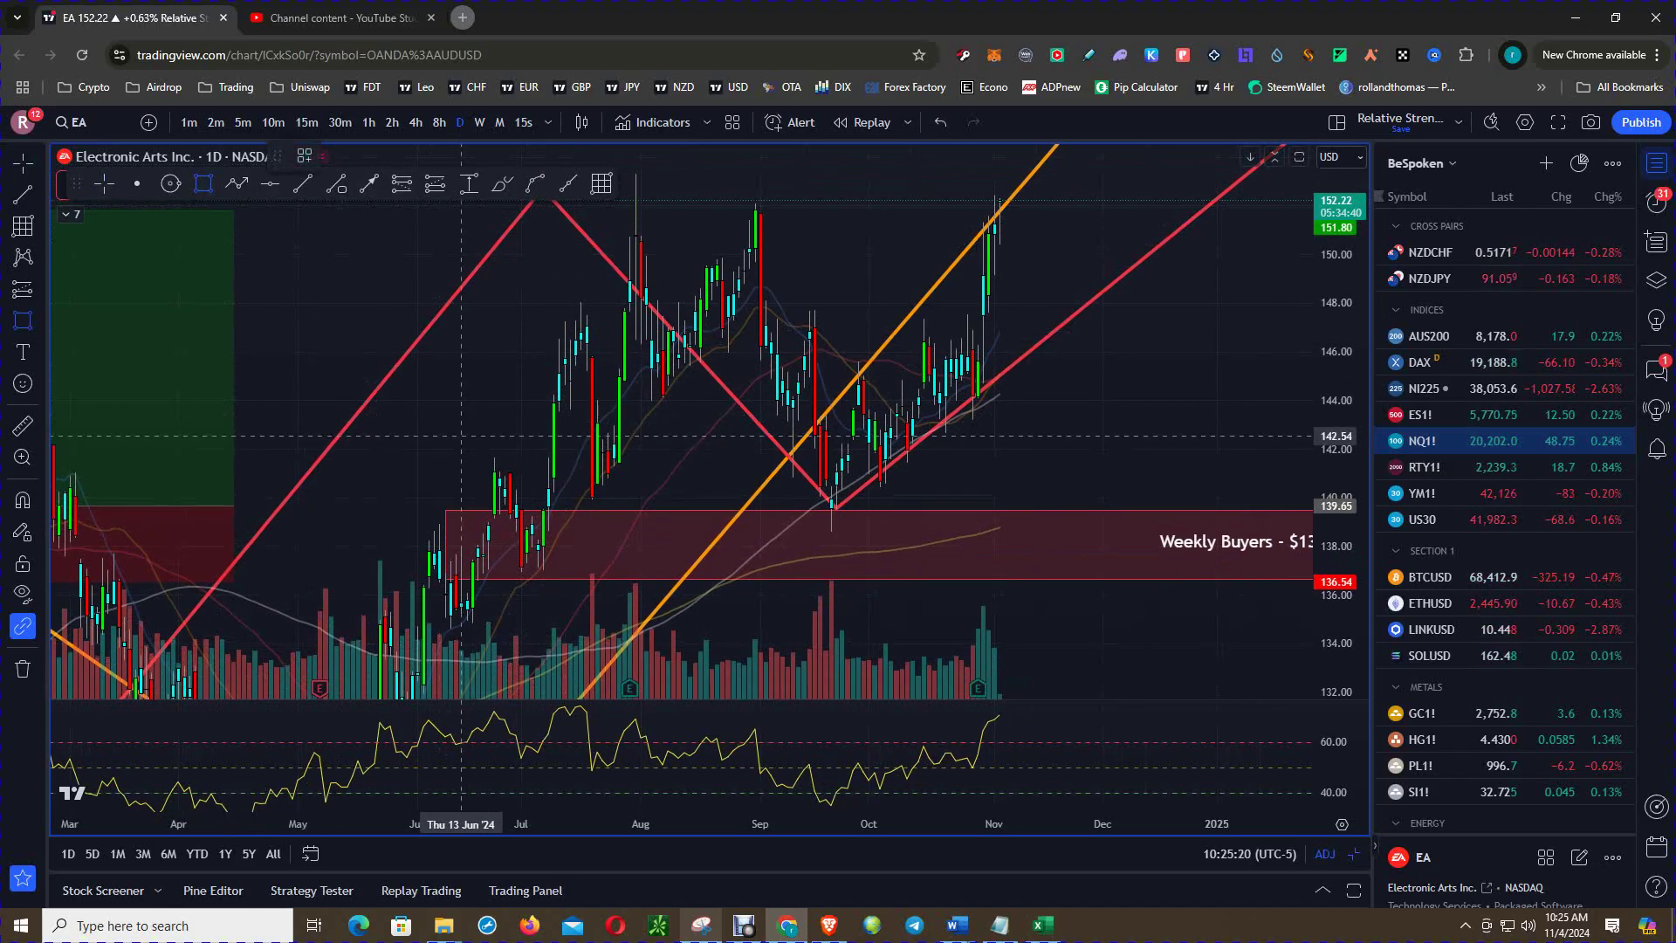
pyautogui.moveTo(549, 490); pyautogui.dragTo(1287, 531)
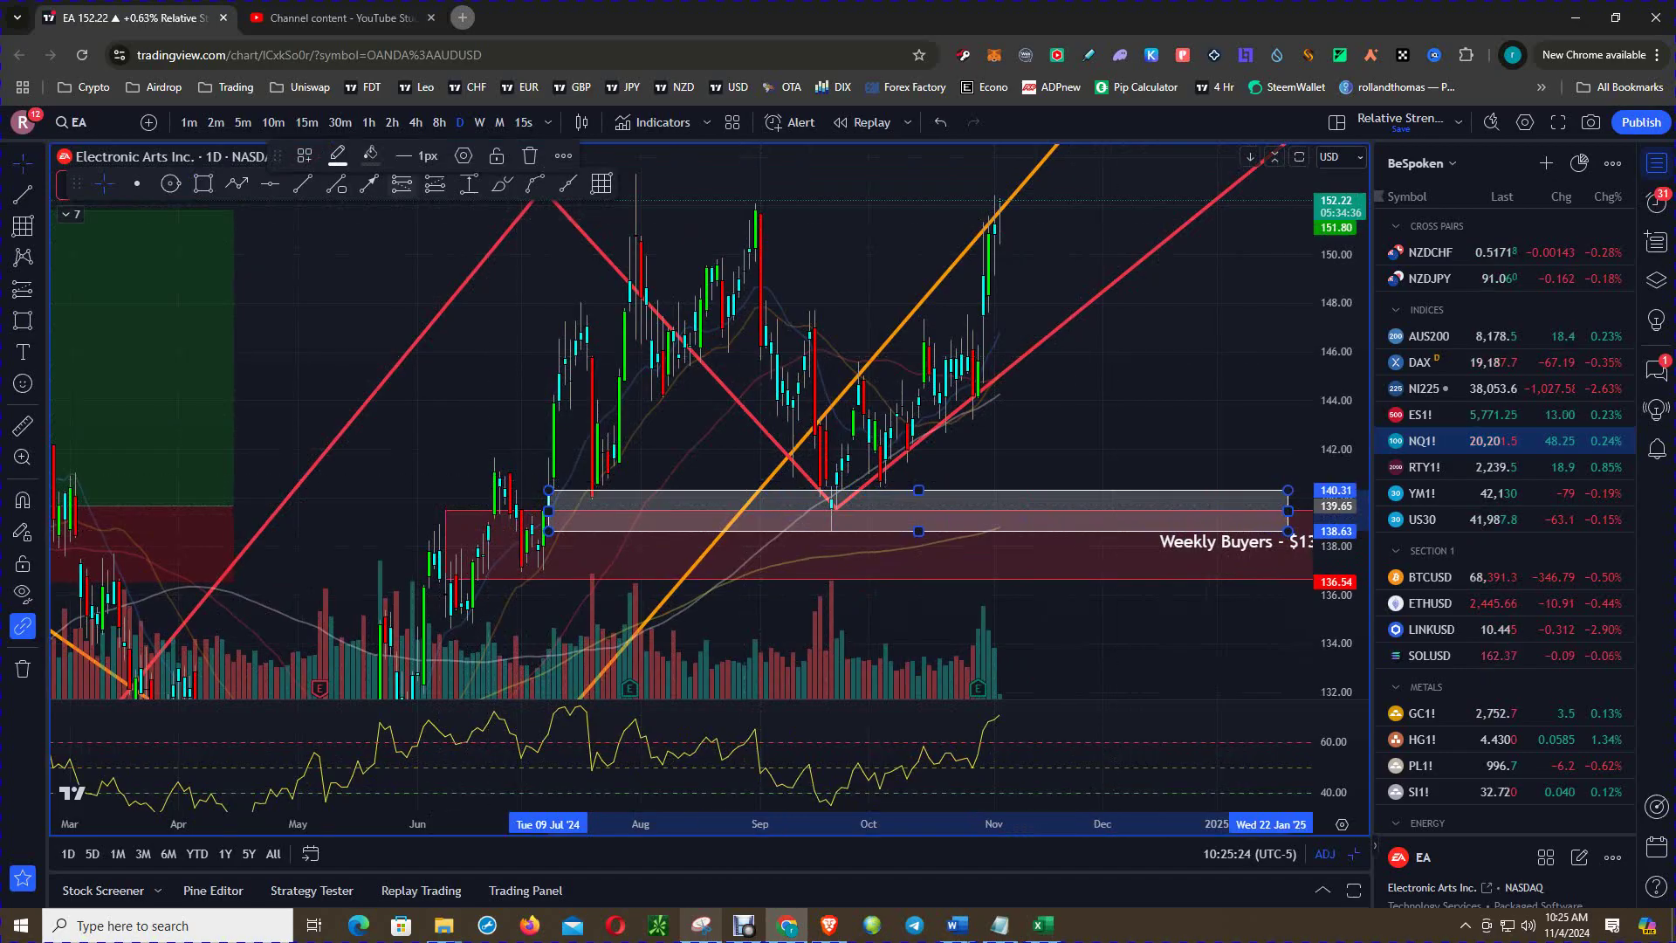
# - Change the new daily rectangle's border and fill color to blue
pyautogui.click(337, 156)
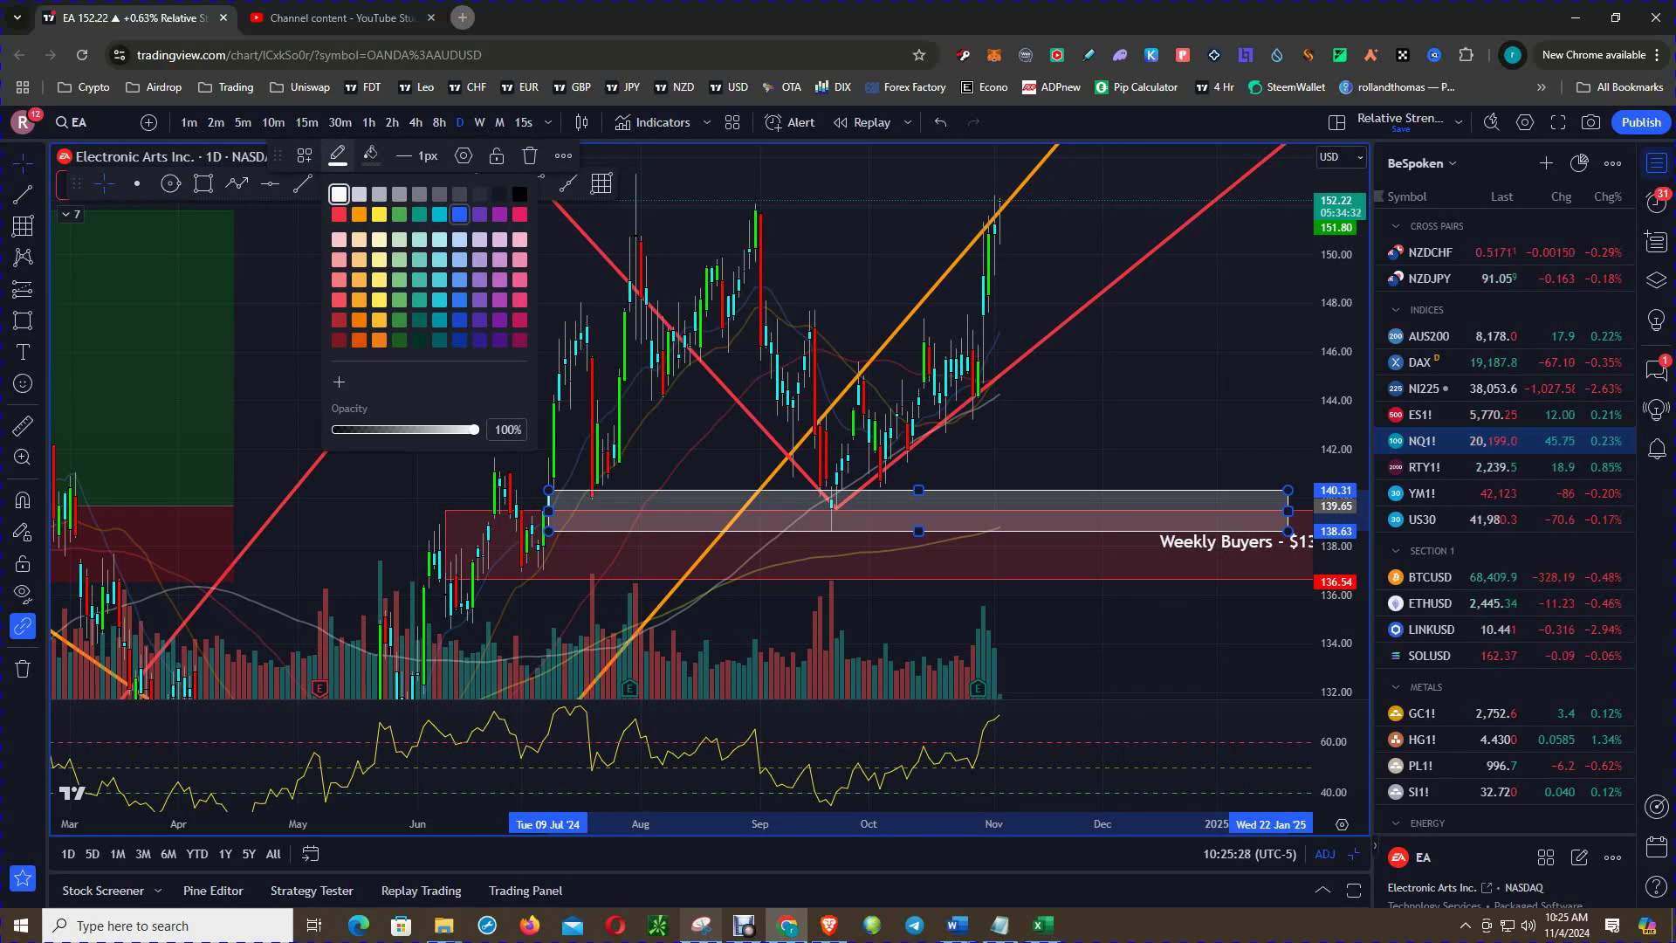
pyautogui.click(337, 155)
pyautogui.click(370, 155)
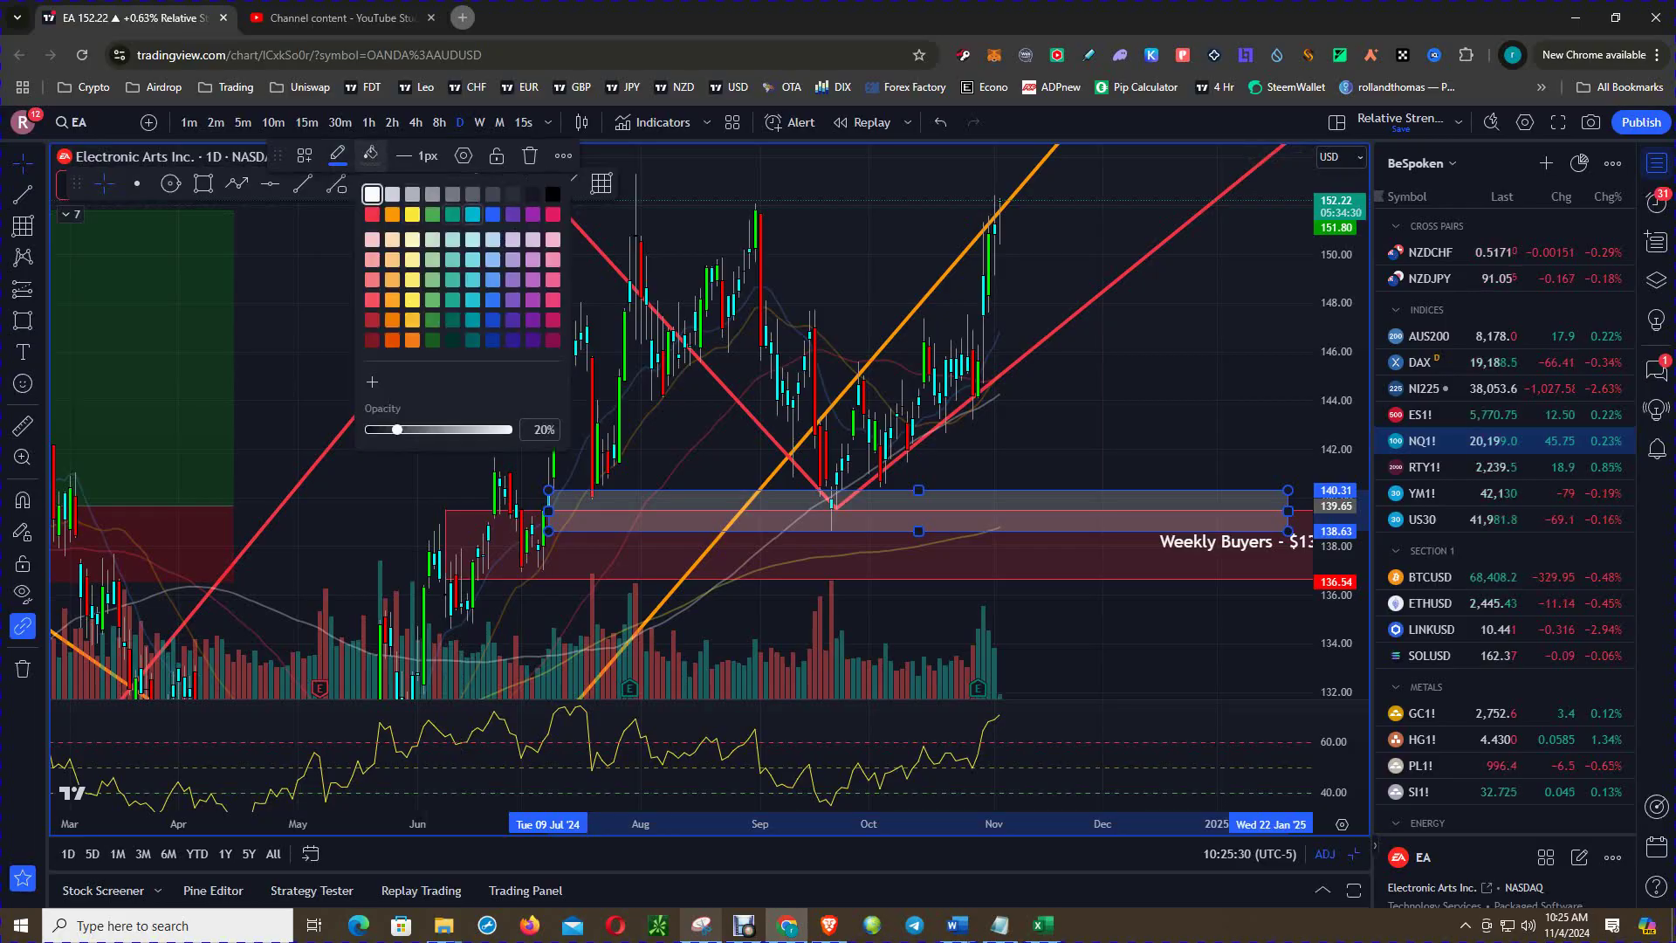
pyautogui.click(494, 215)
pyautogui.moveTo(496, 344); pyautogui.dragTo(480, 450)
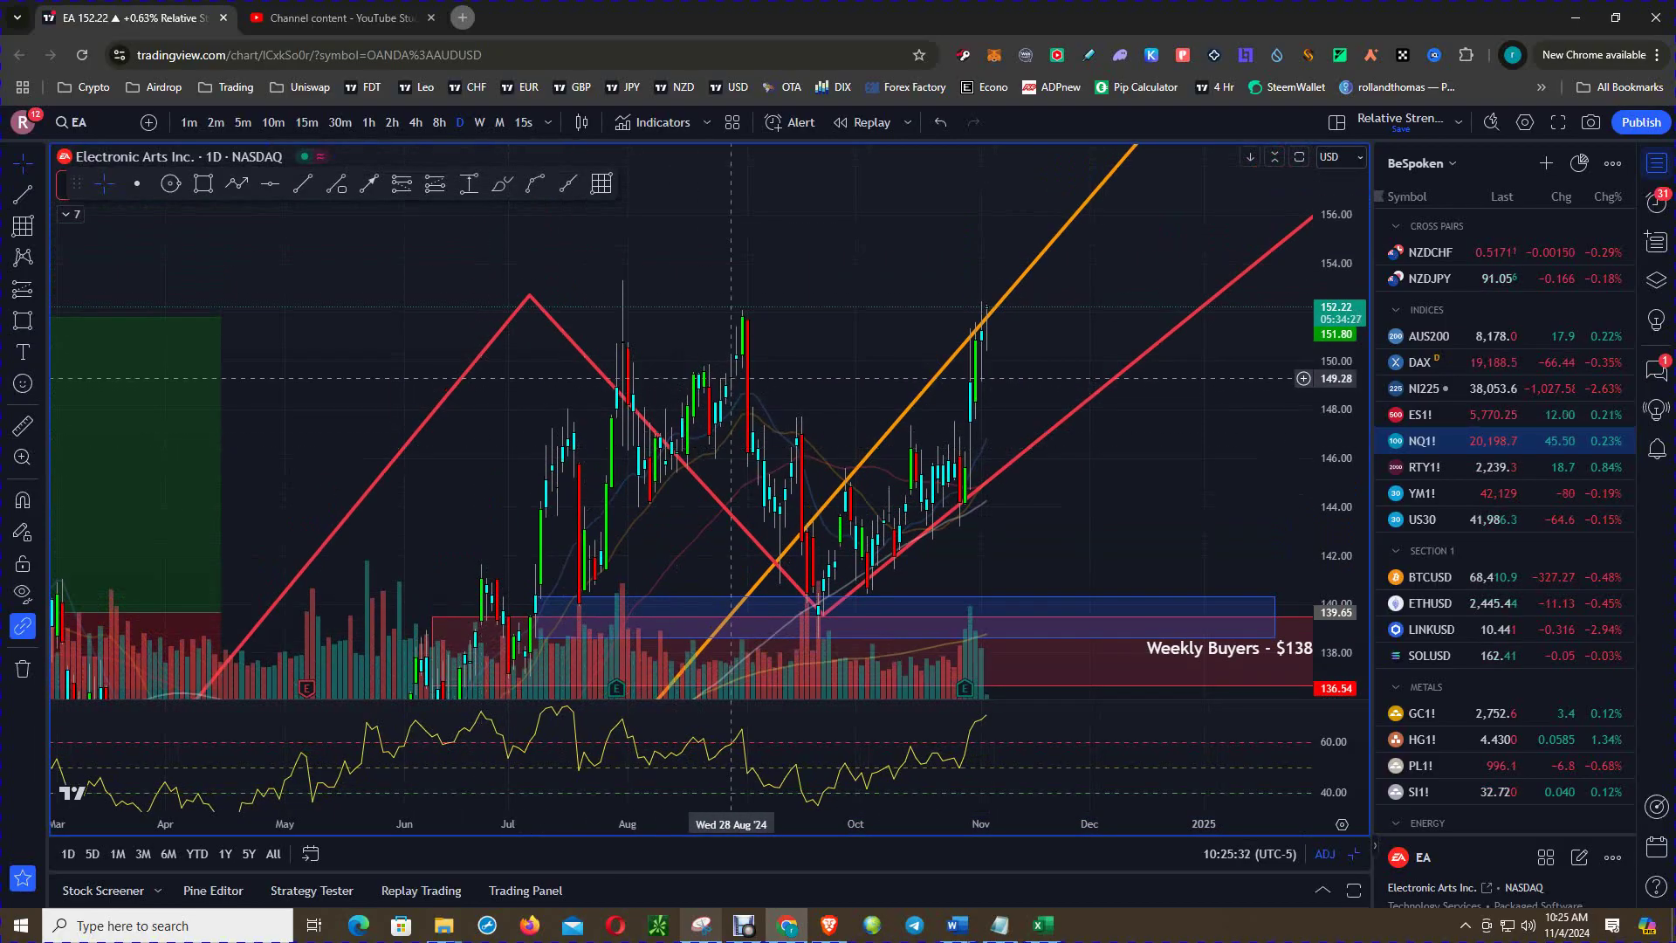
pyautogui.moveTo(821, 383); pyautogui.dragTo(897, 349)
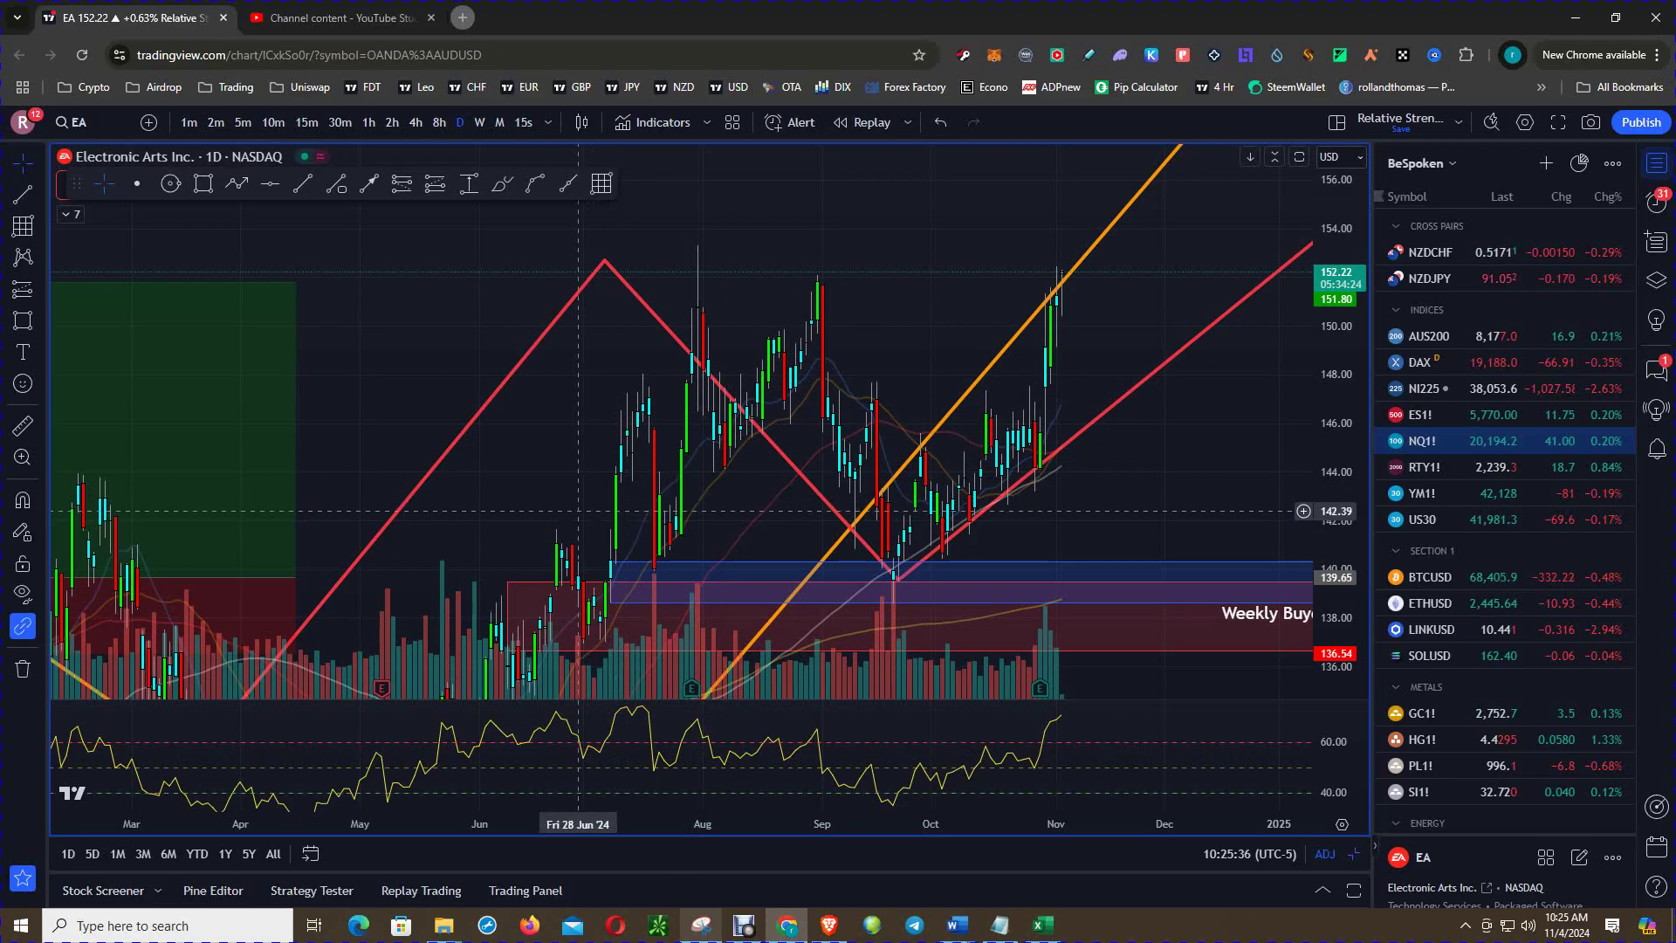
pyautogui.moveTo(909, 321); pyautogui.dragTo(880, 330)
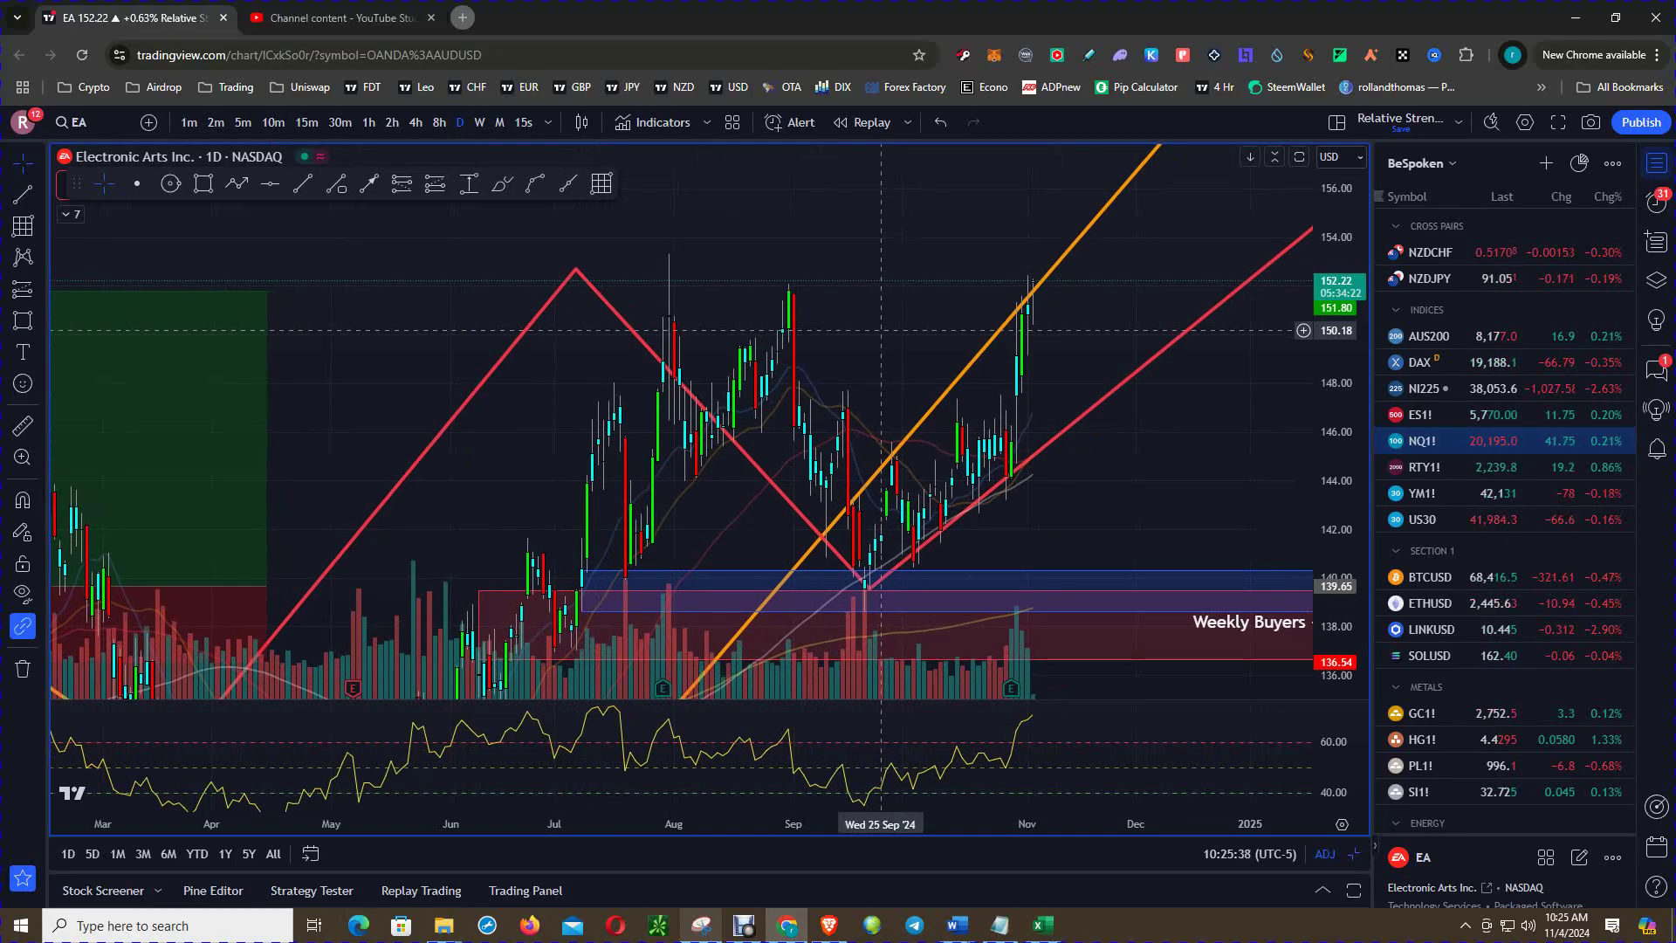
pyautogui.moveTo(871, 255); pyautogui.dragTo(844, 203)
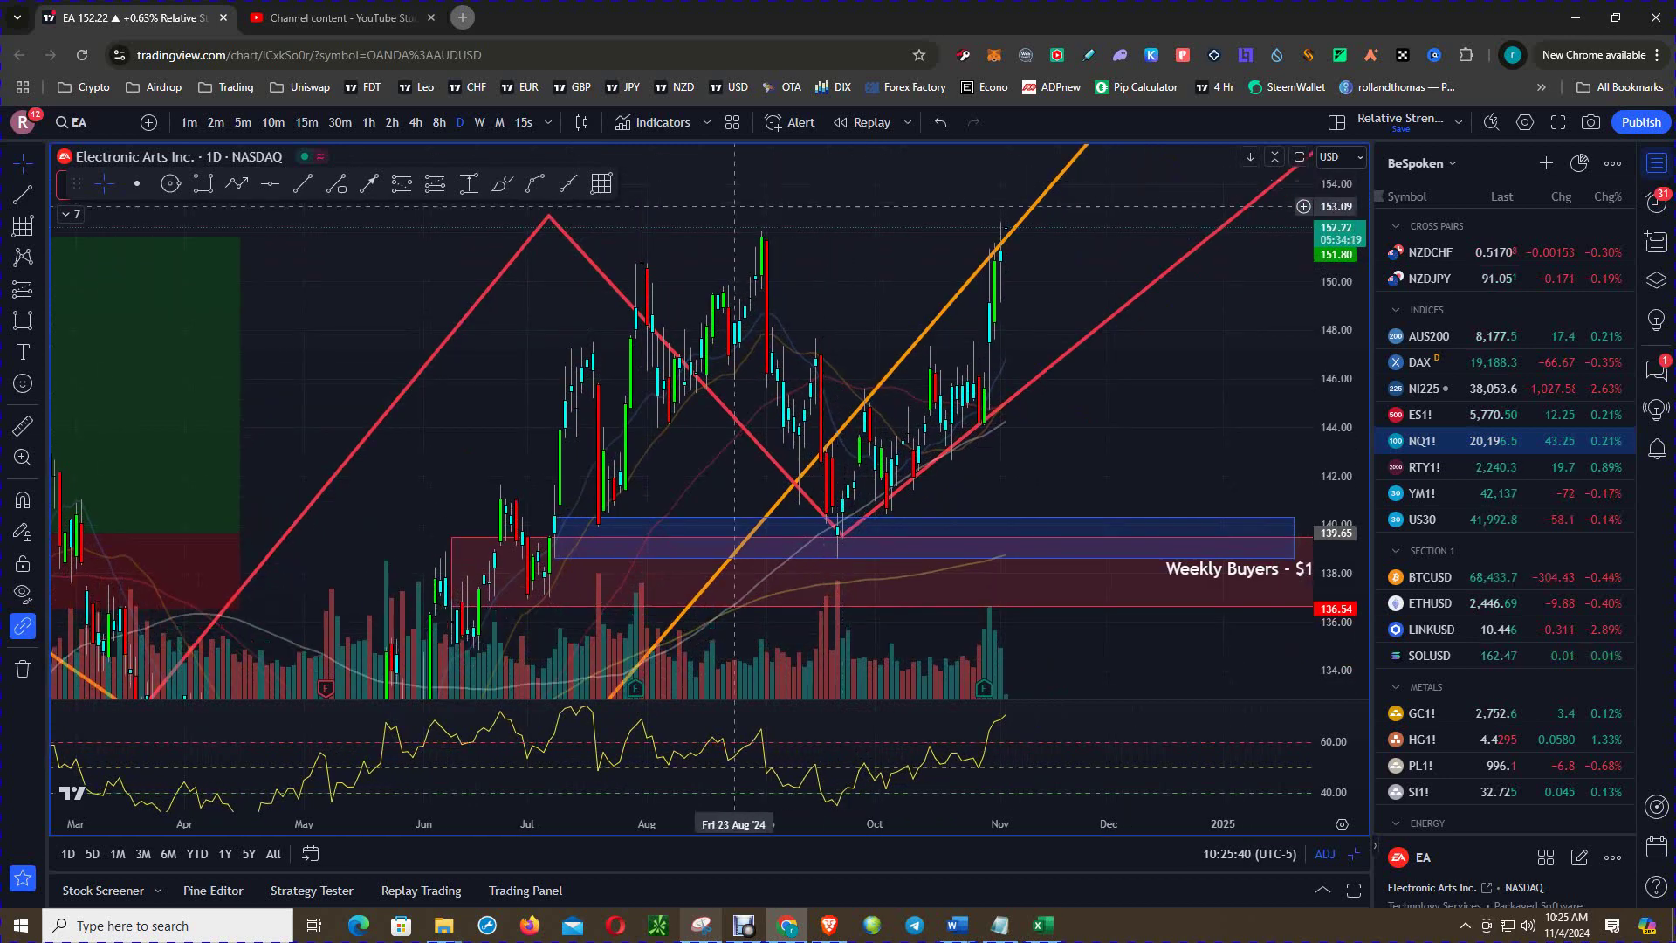
pyautogui.hscroll(2, 494, 415)
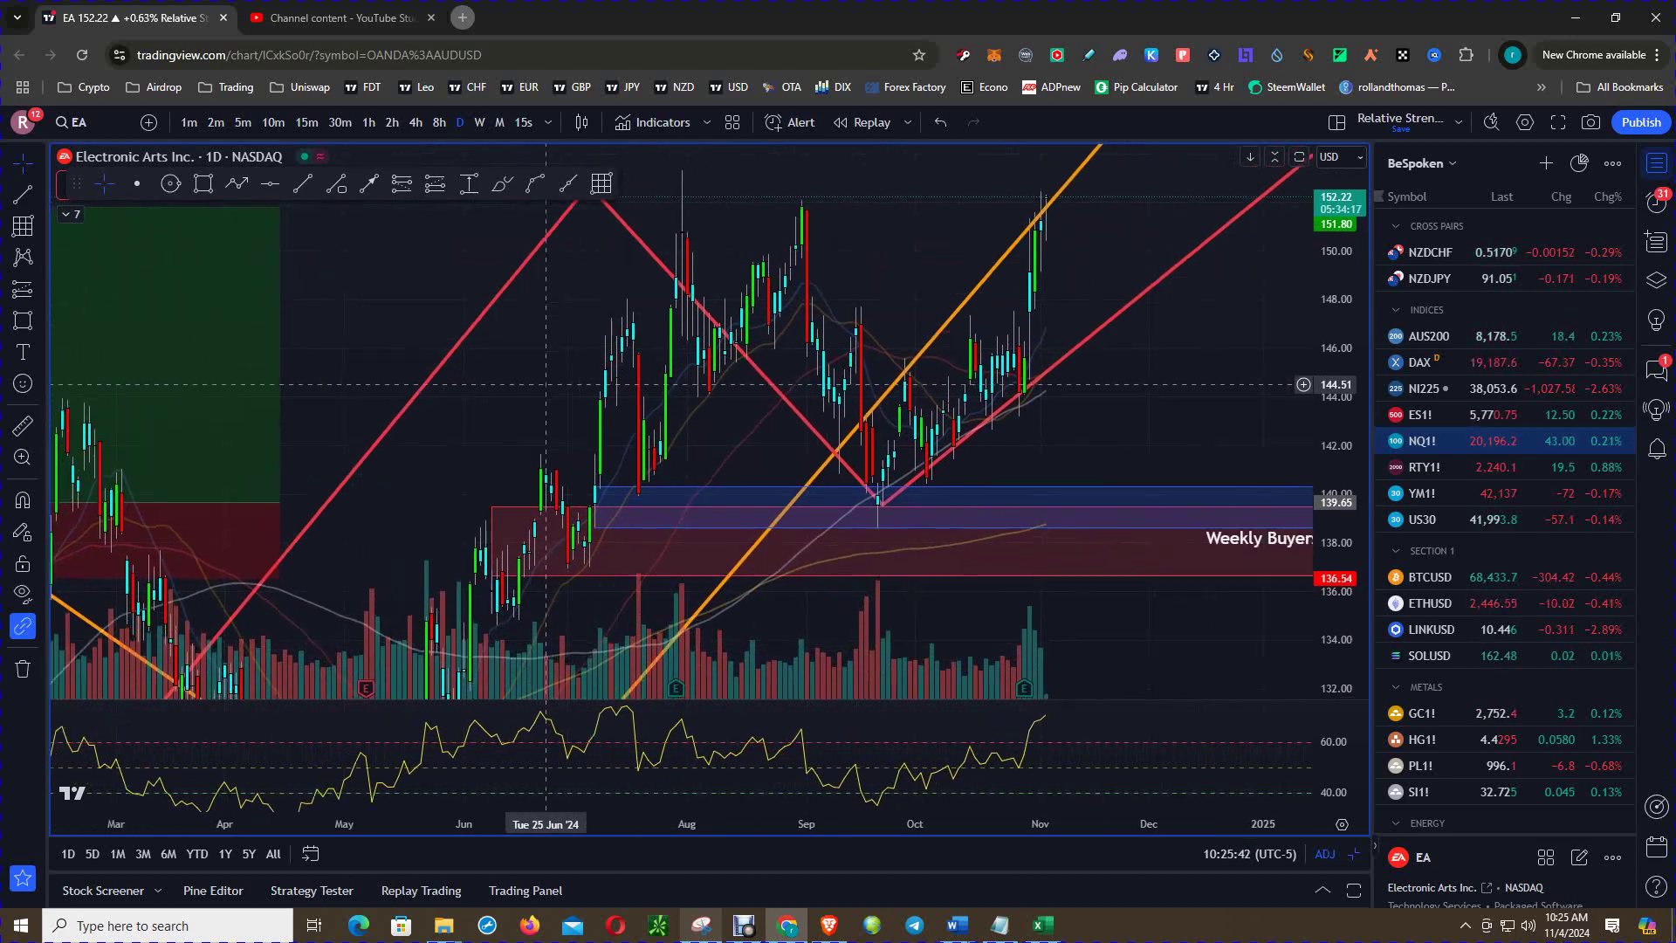